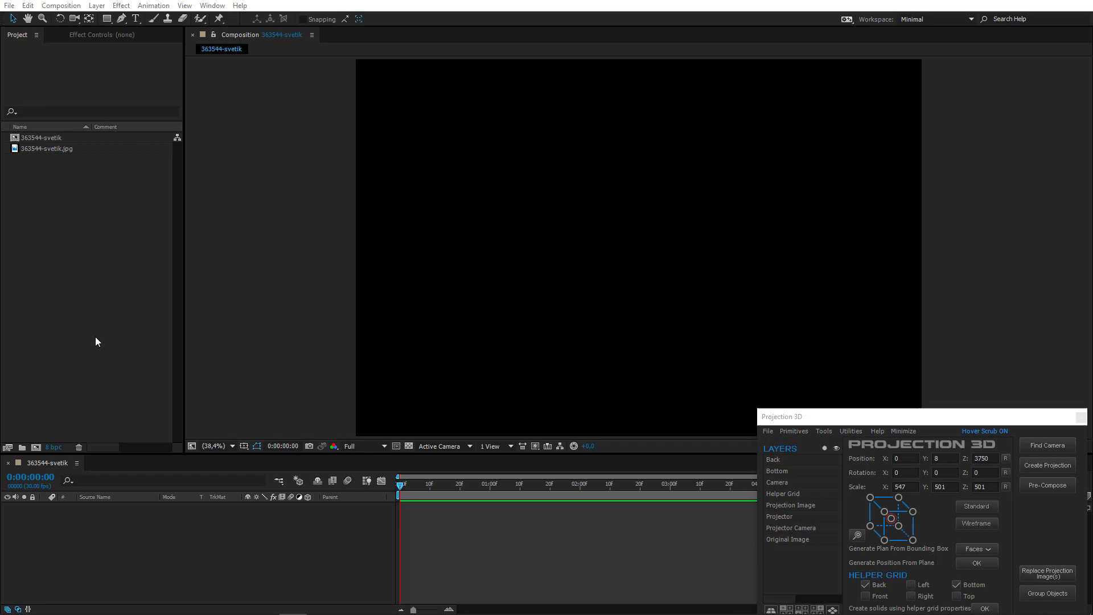
Add the landscape JPG, generate its camera and helper grid, and orbit until the grid floor meets the ground.
left_click_drag(46, 149, 142, 525)
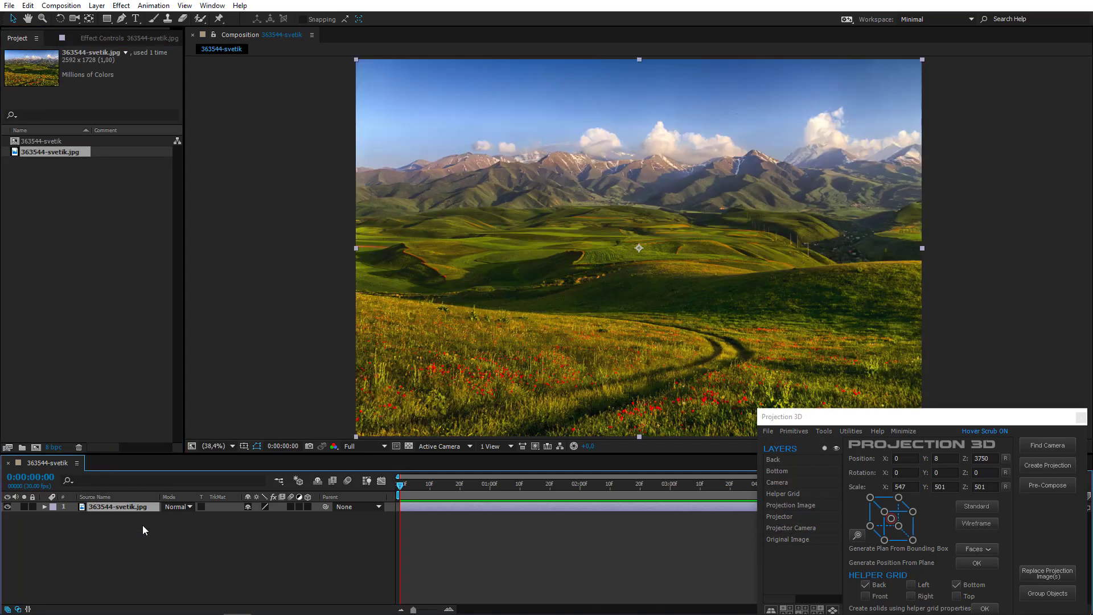
left_click(1037, 449)
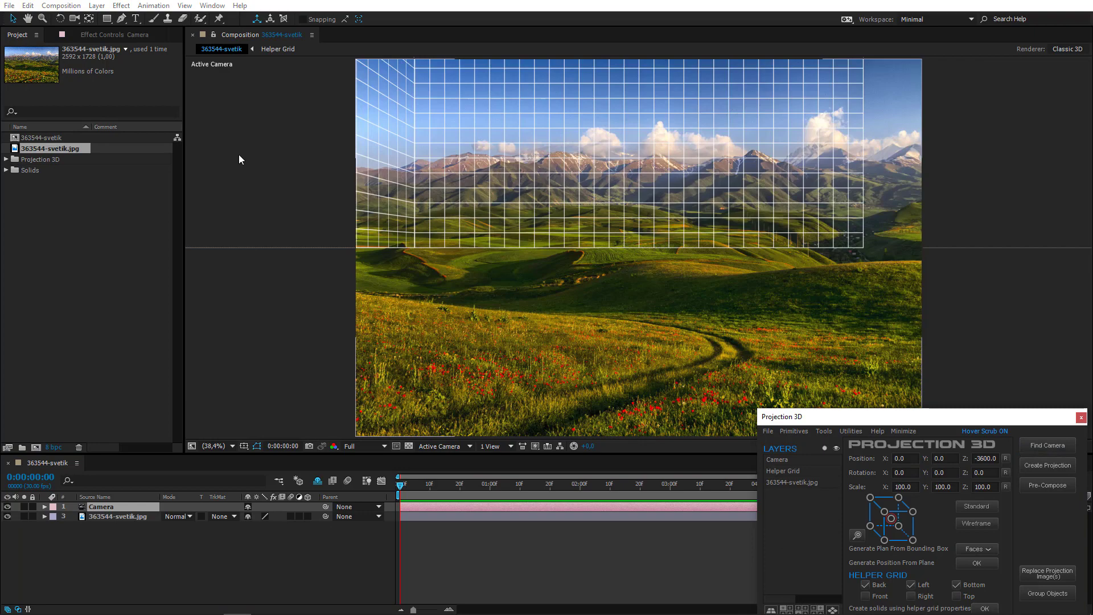
left_click(74, 20)
left_click_drag(656, 252, 616, 266)
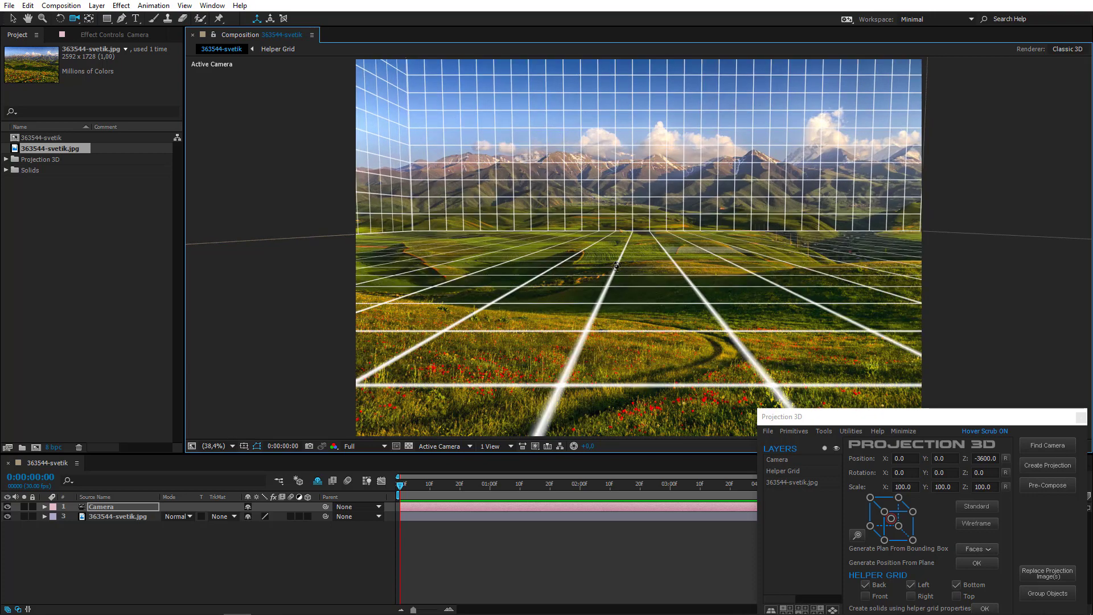
Reveal the Helper Grid layer and stretch its Scale horizontally to about 847, 500, 500%.
left_click(317, 481)
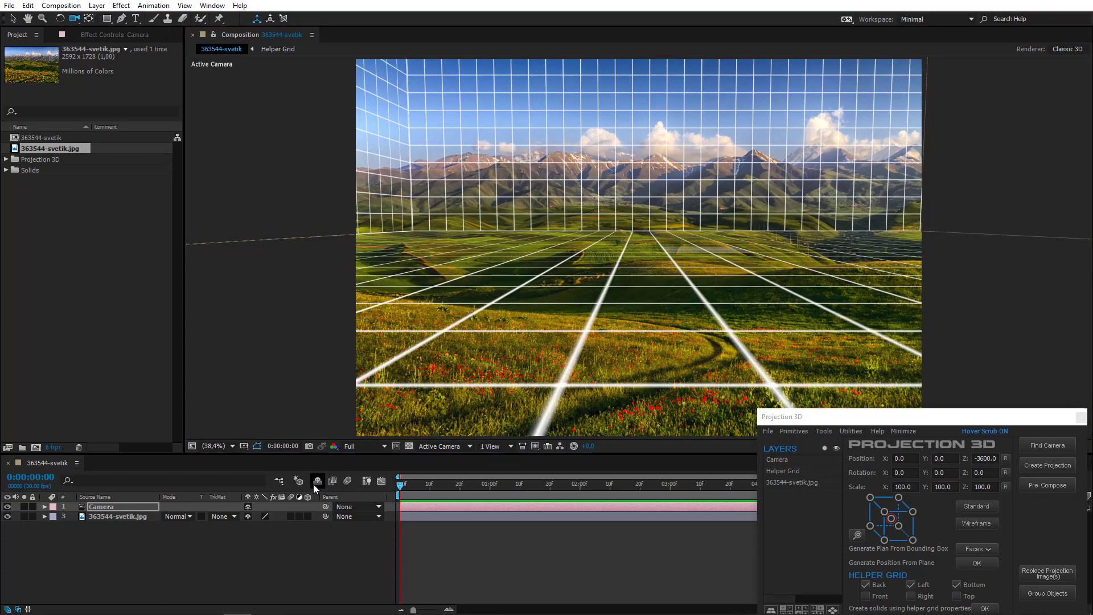
left_click(124, 518)
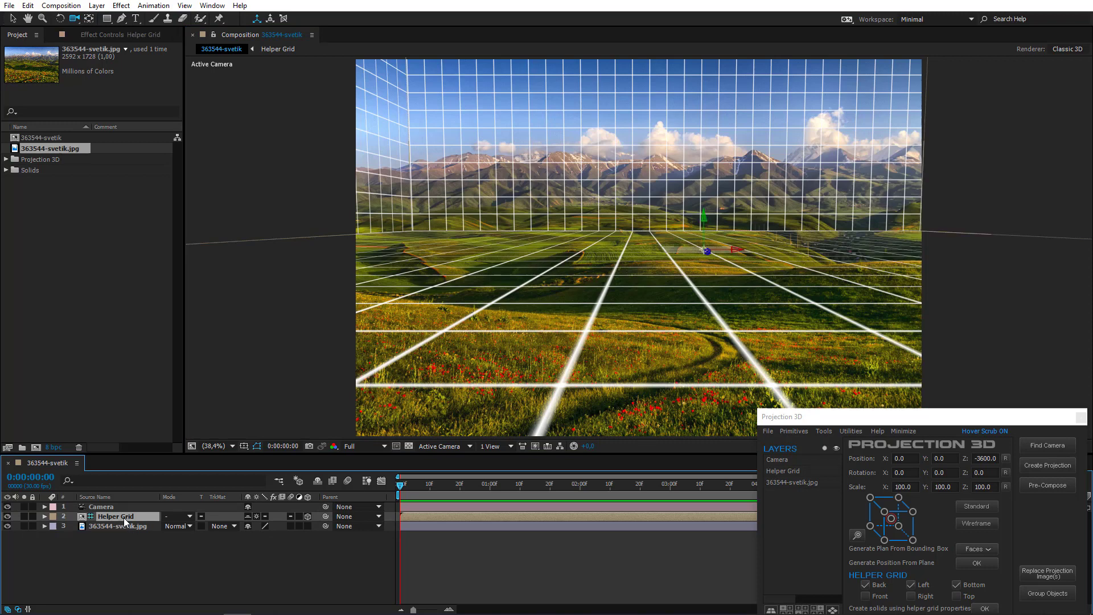
key("s")
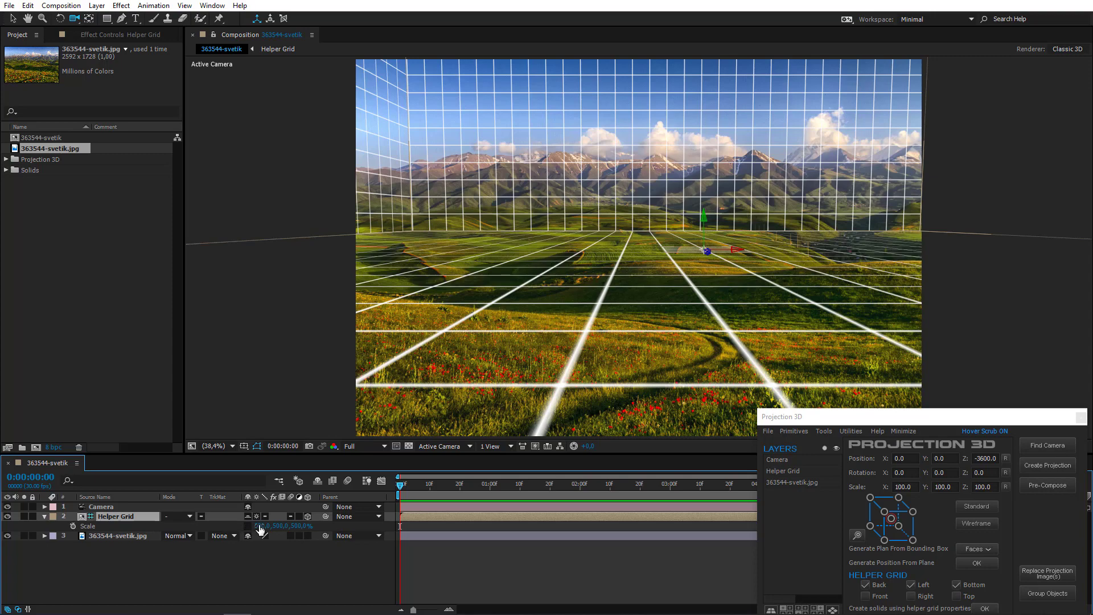
left_click_drag(262, 525, 340, 520)
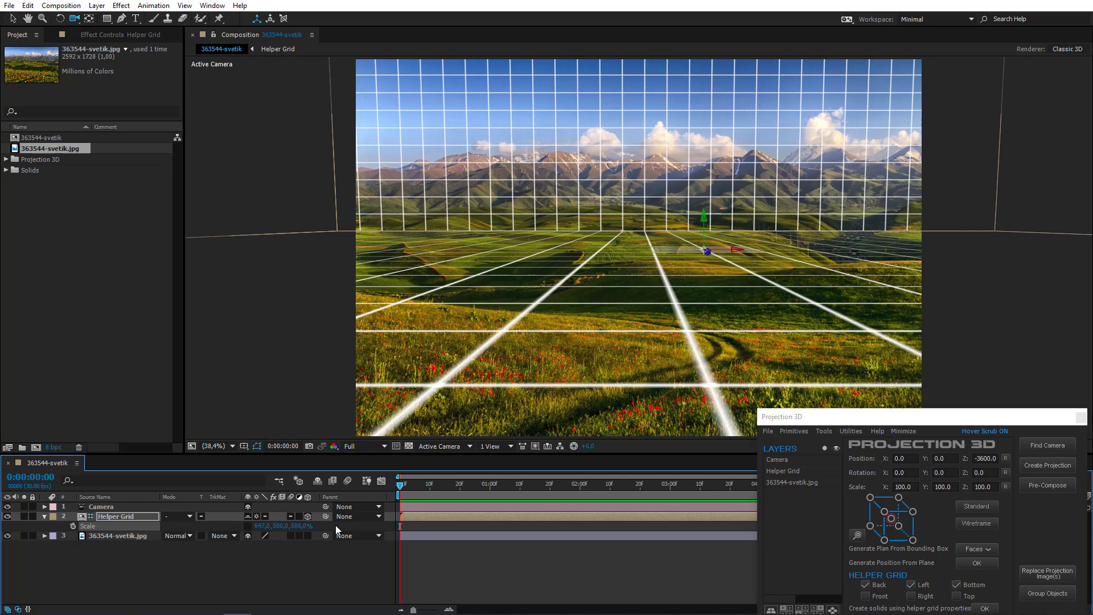
Hide the Helper Grid layer again and create the projection from the camera and photo layers.
left_click(319, 480)
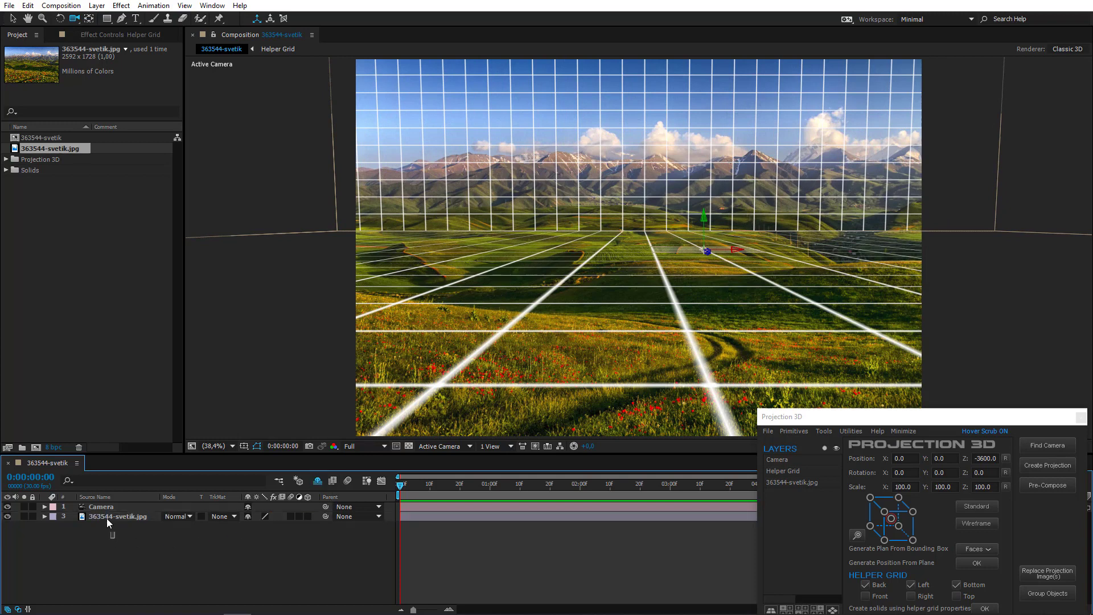
key("ctrl+a")
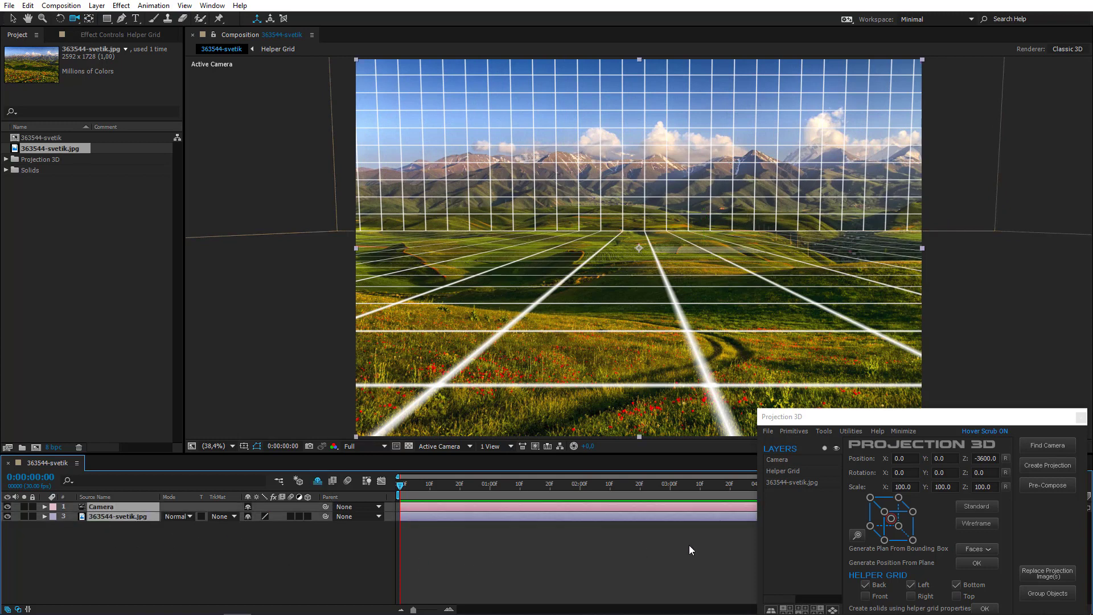
left_click(1054, 471)
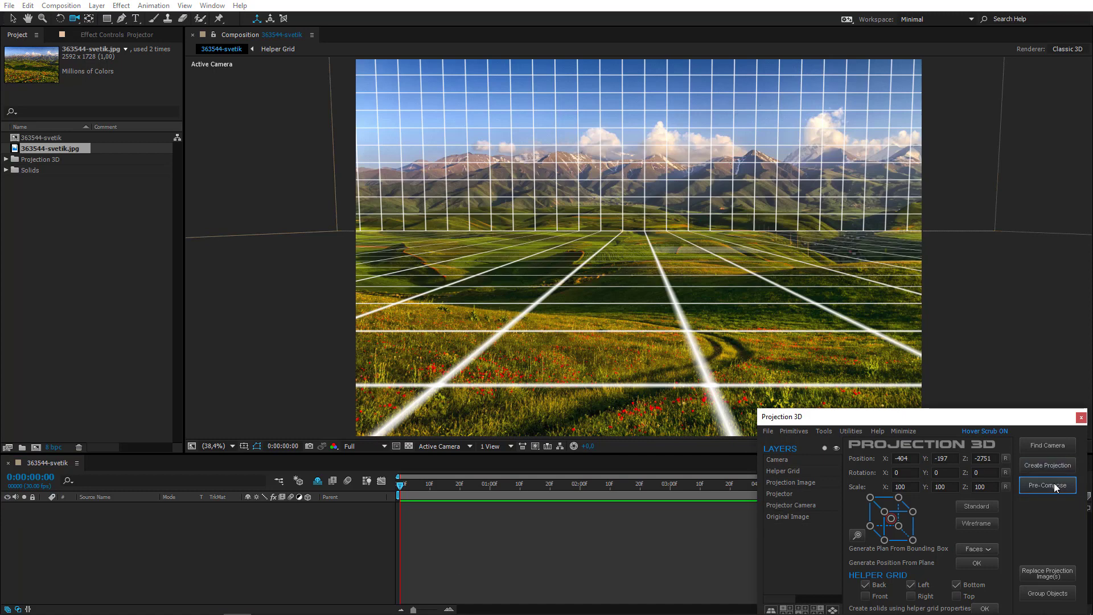
Pre-compose the projection with 1 copy into Projection Scene 1.
left_click(1054, 486)
double_click(559, 312)
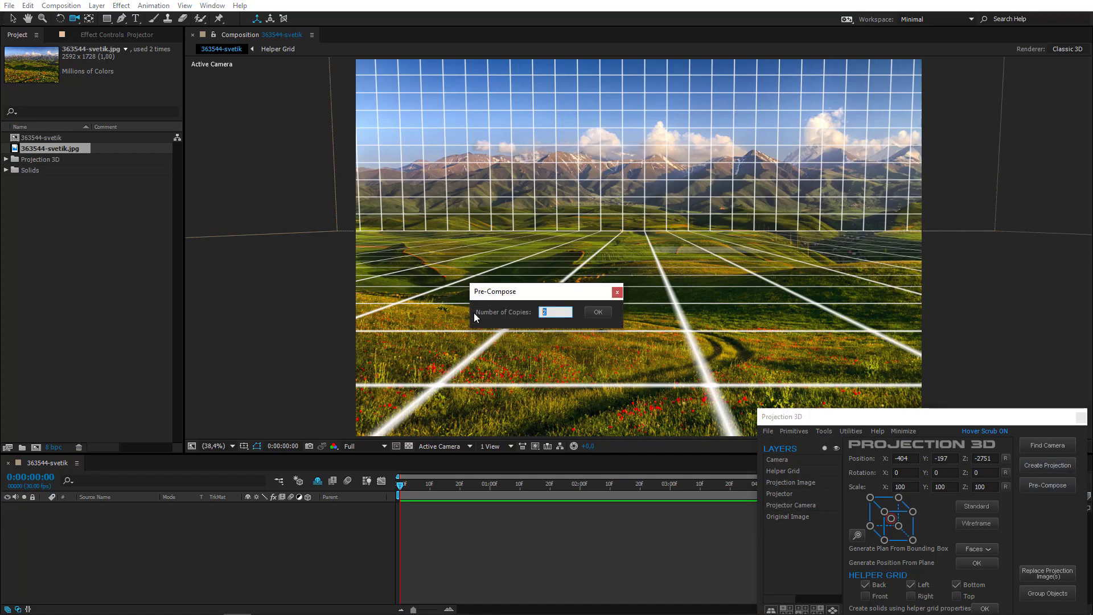
type("1")
left_click(596, 312)
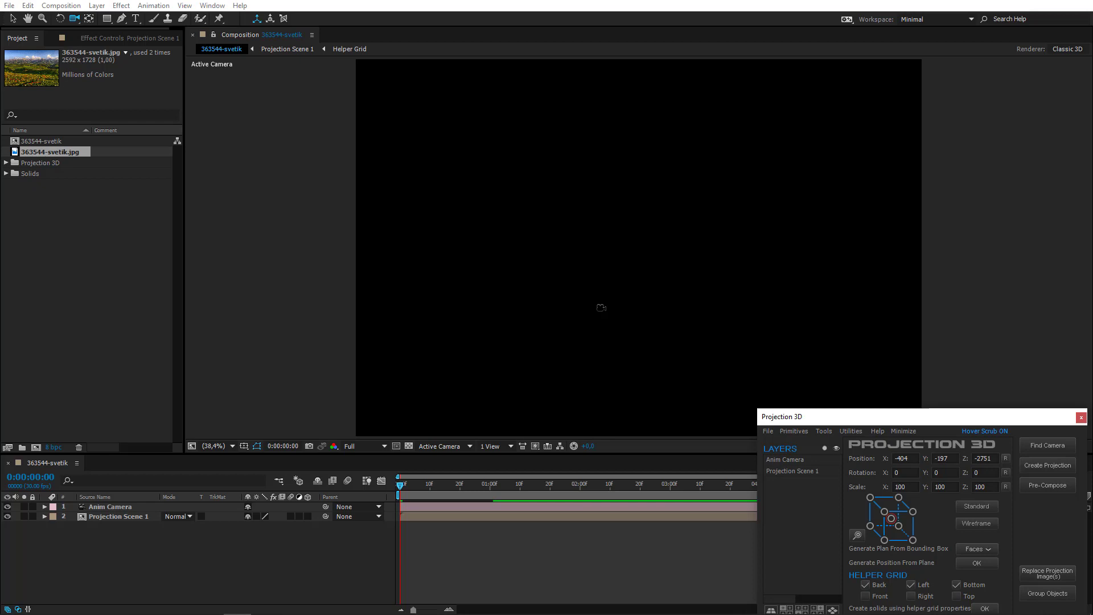
Inside Projection Scene 1, generate grid solids with Left excluded, giving Back and Bottom planes.
double_click(132, 516)
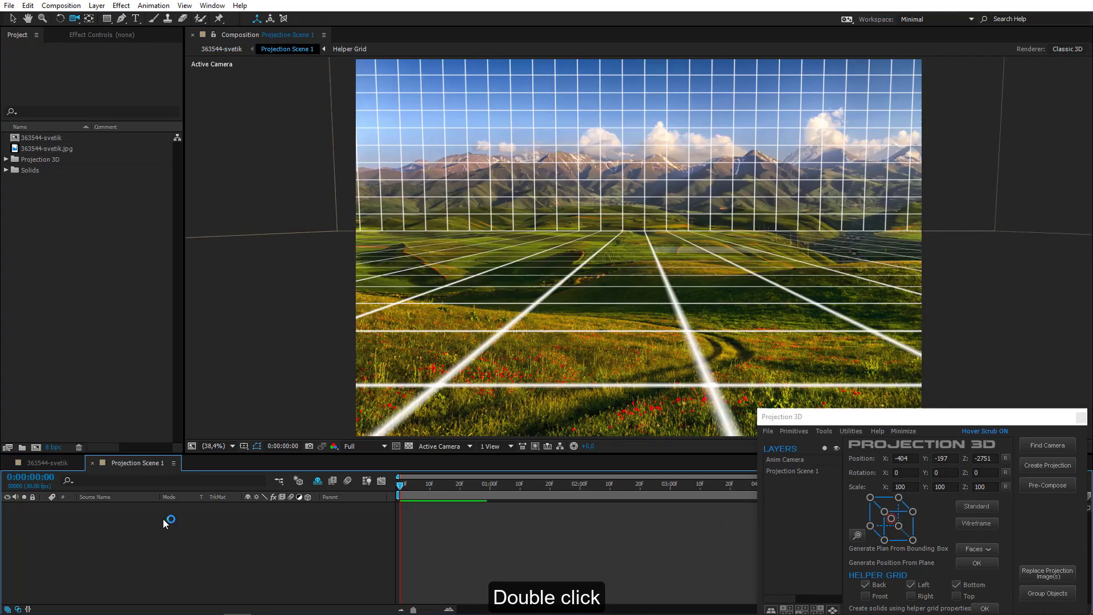
left_click(918, 590)
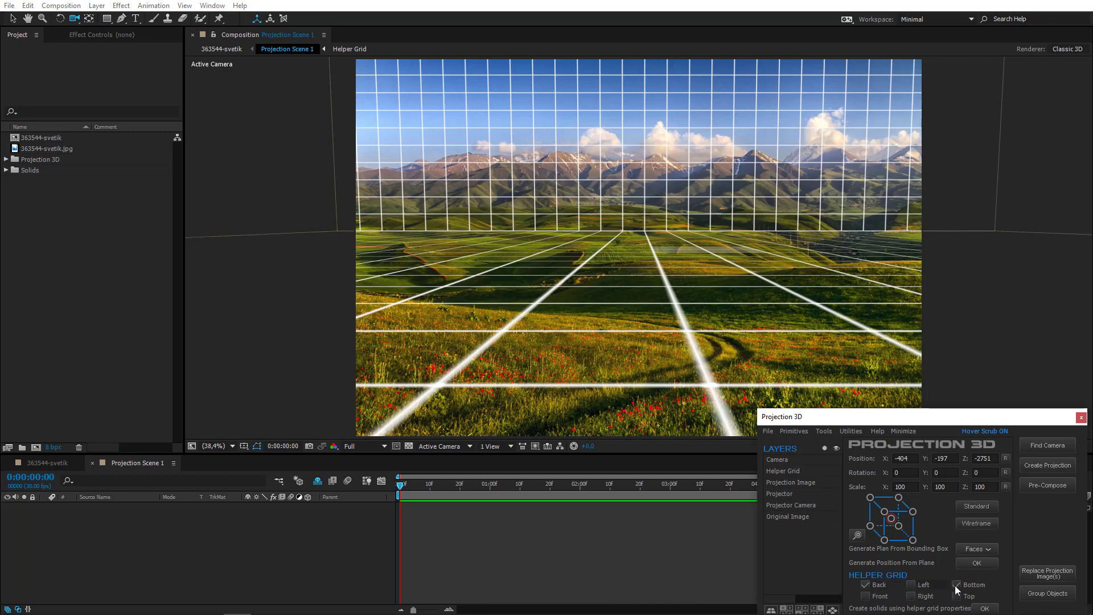
left_click(983, 609)
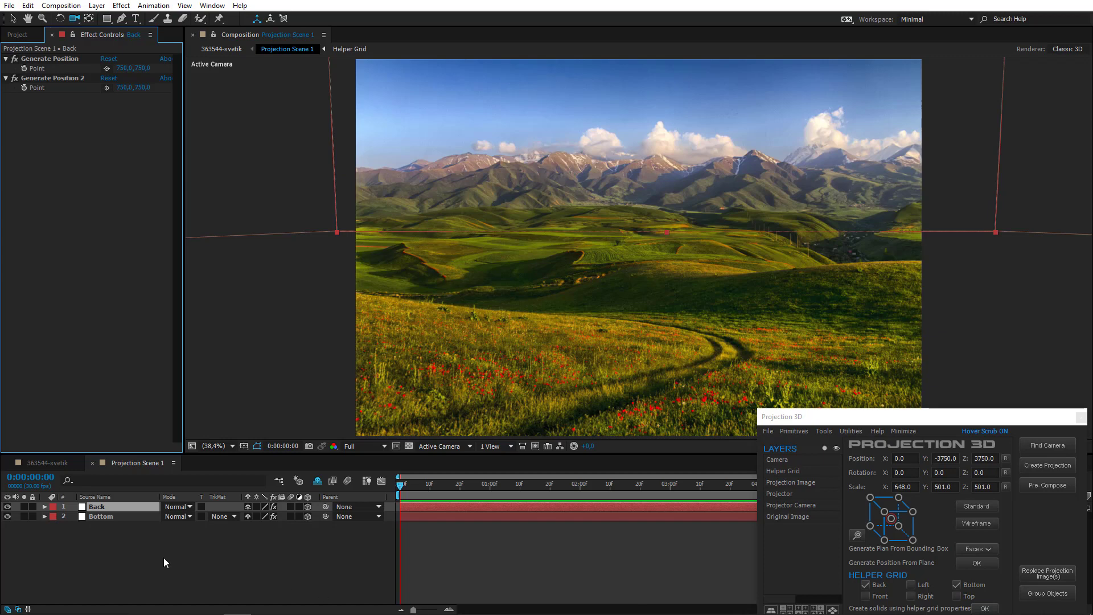
Keyframe the Anim Camera Position at 0:00 and push it forward into the landscape at 3:00.
left_click(41, 462)
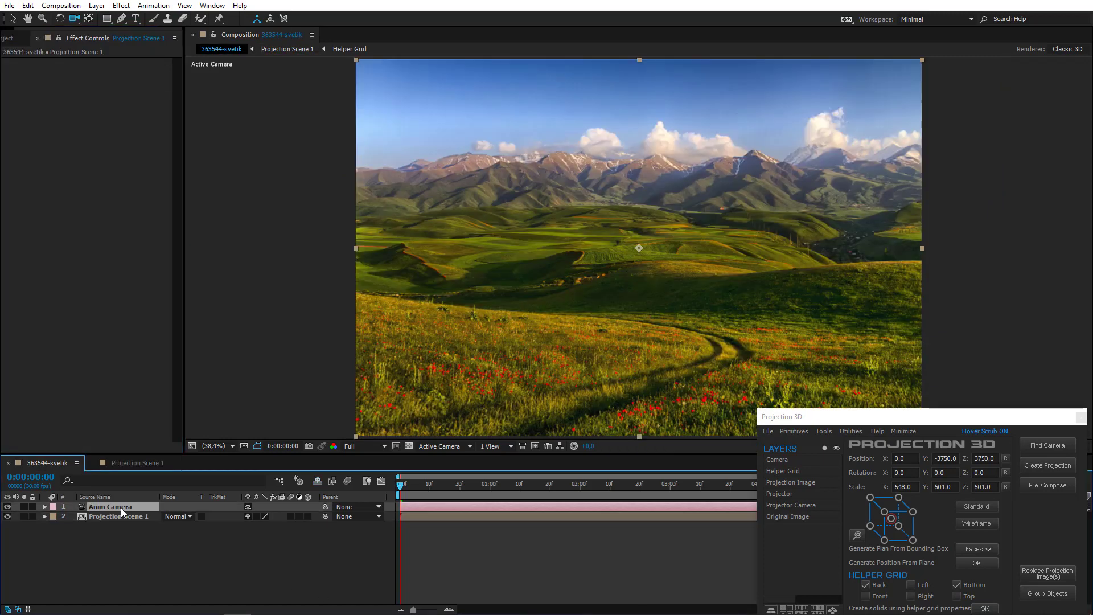
left_click(121, 508)
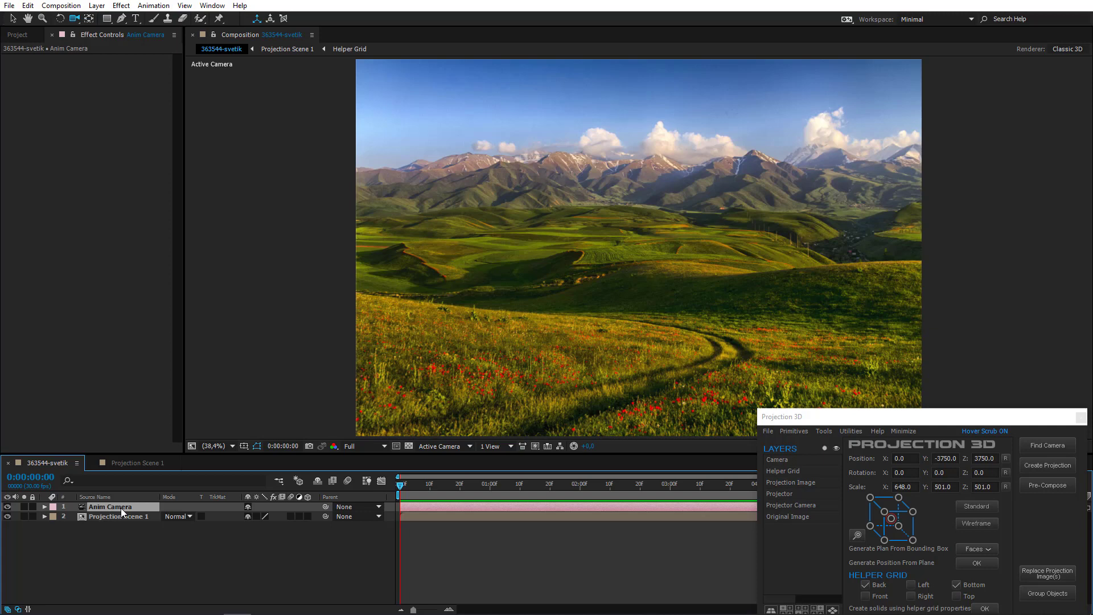
key("p")
left_click(74, 516)
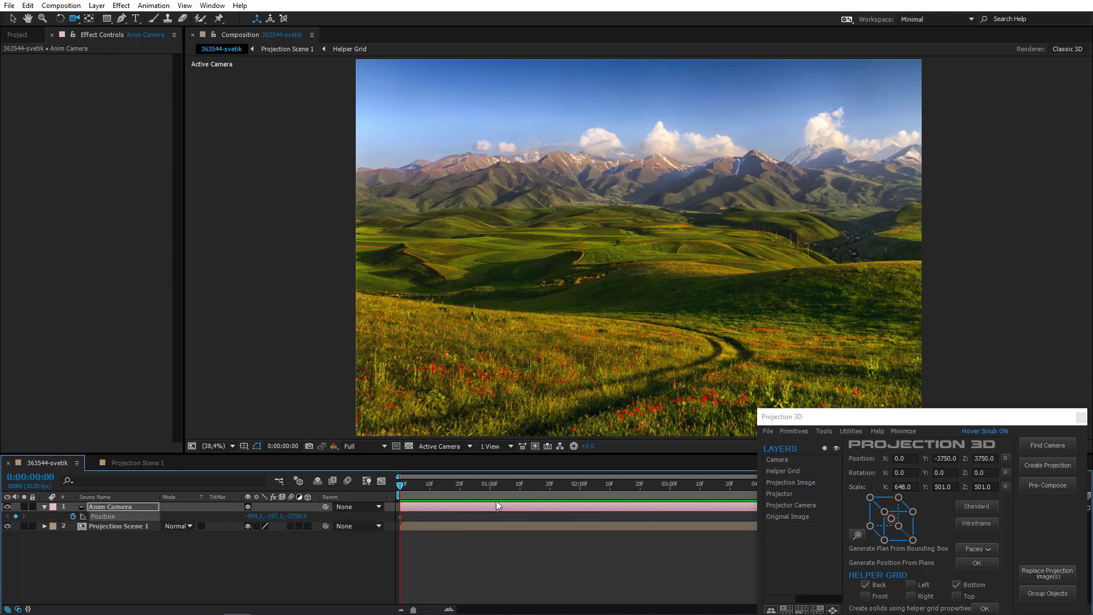
left_click(670, 484)
mouse_move(695, 267)
right_mouse_down()
mouse_move(694, 255)
mouse_move(685, 265)
right_mouse_up()
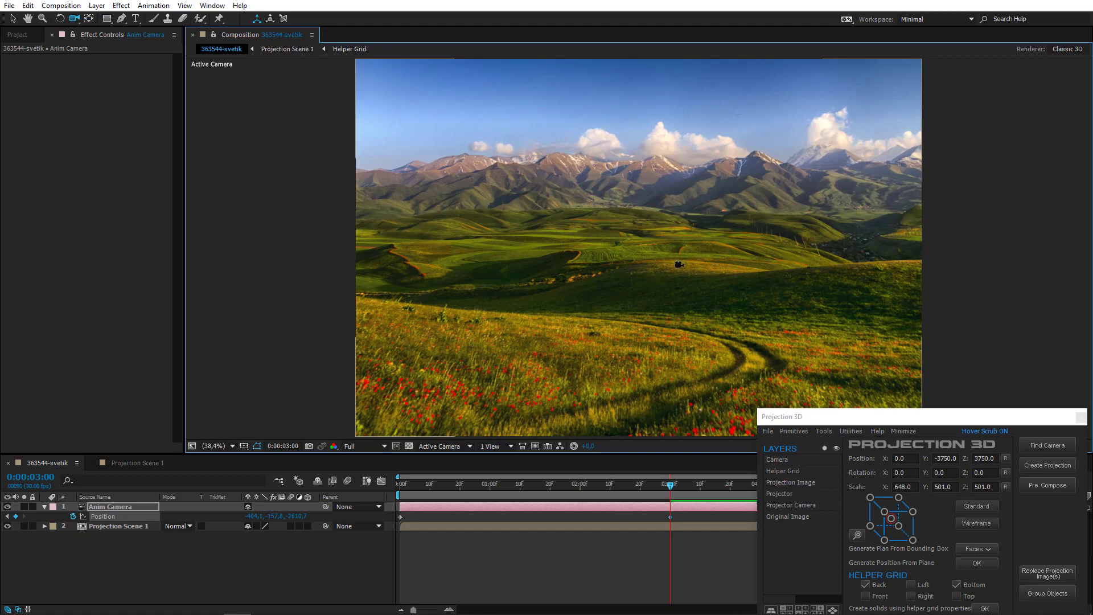
left_click_drag(446, 487, 400, 488)
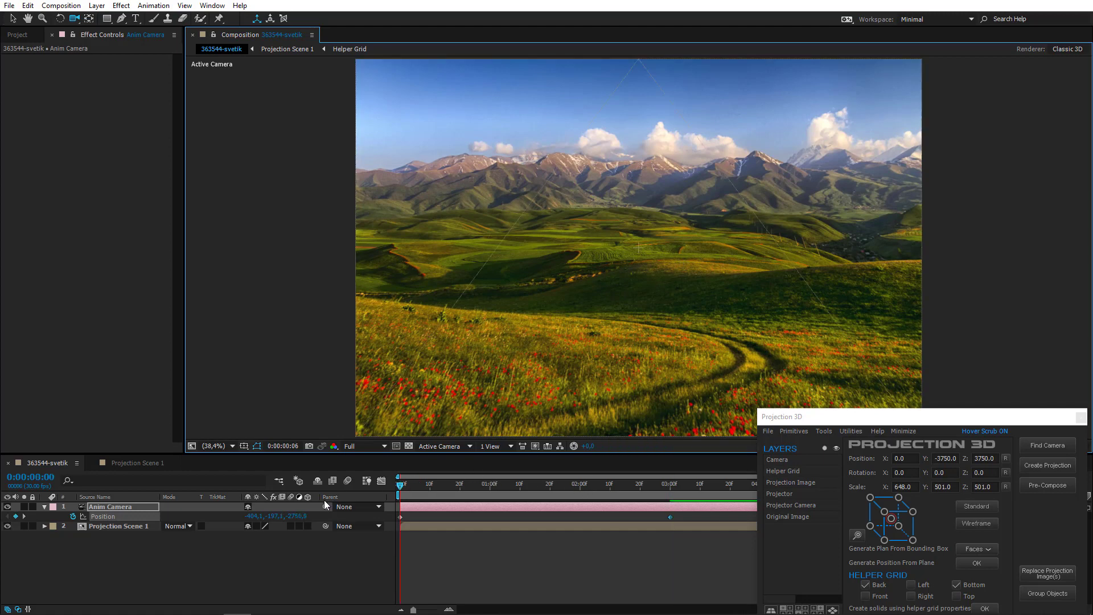
key("space")
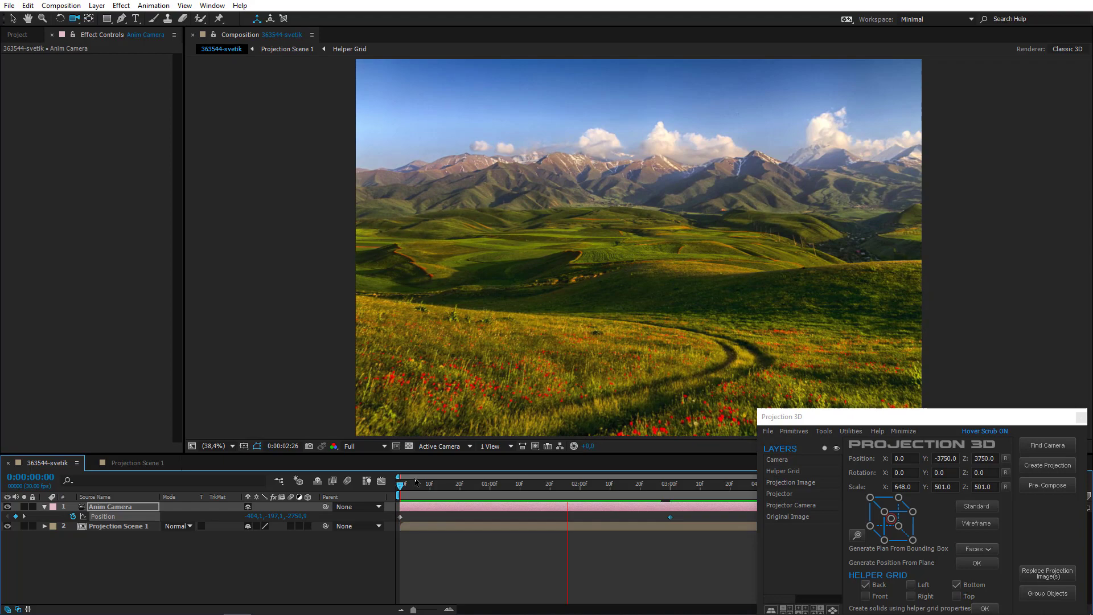
key("space")
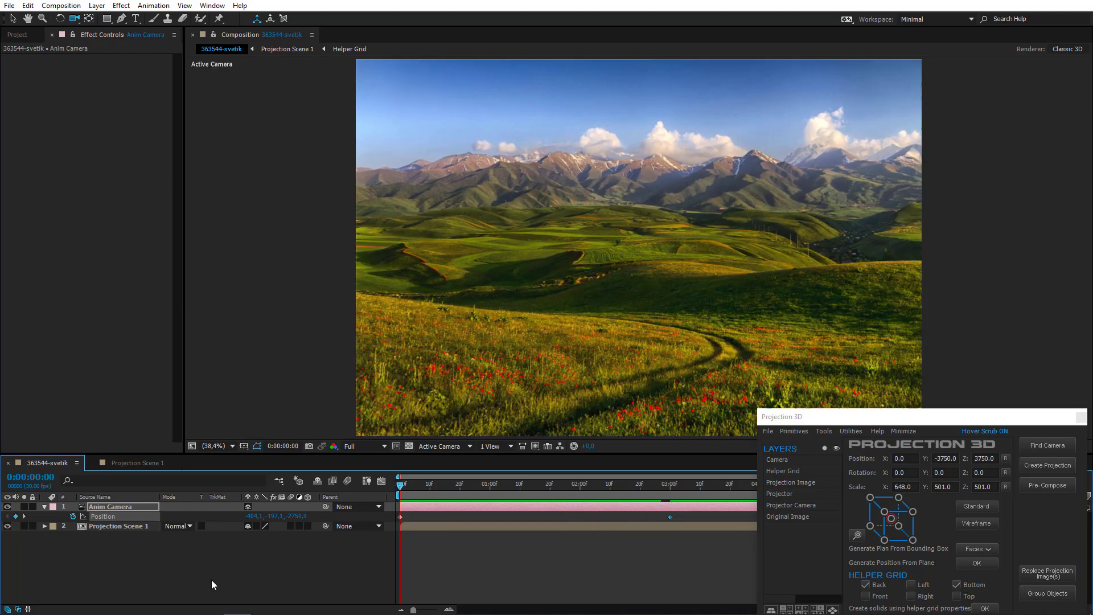
Add the forest lake photo as a new comp, generate camera and helper grid, and orbit to fit the terrain.
left_click(180, 575)
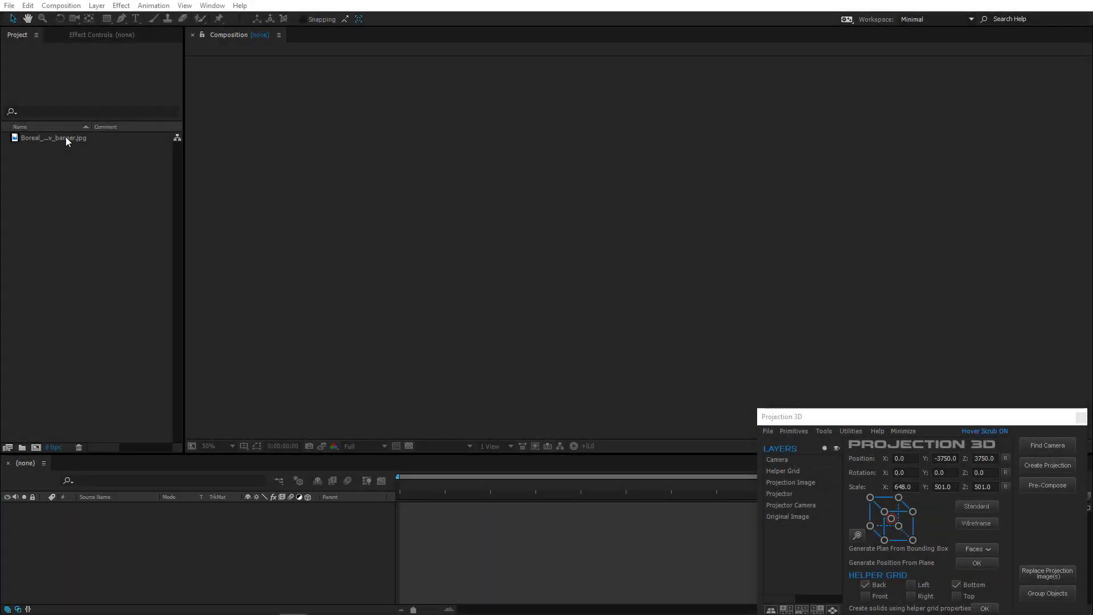
left_click_drag(66, 137, 84, 526)
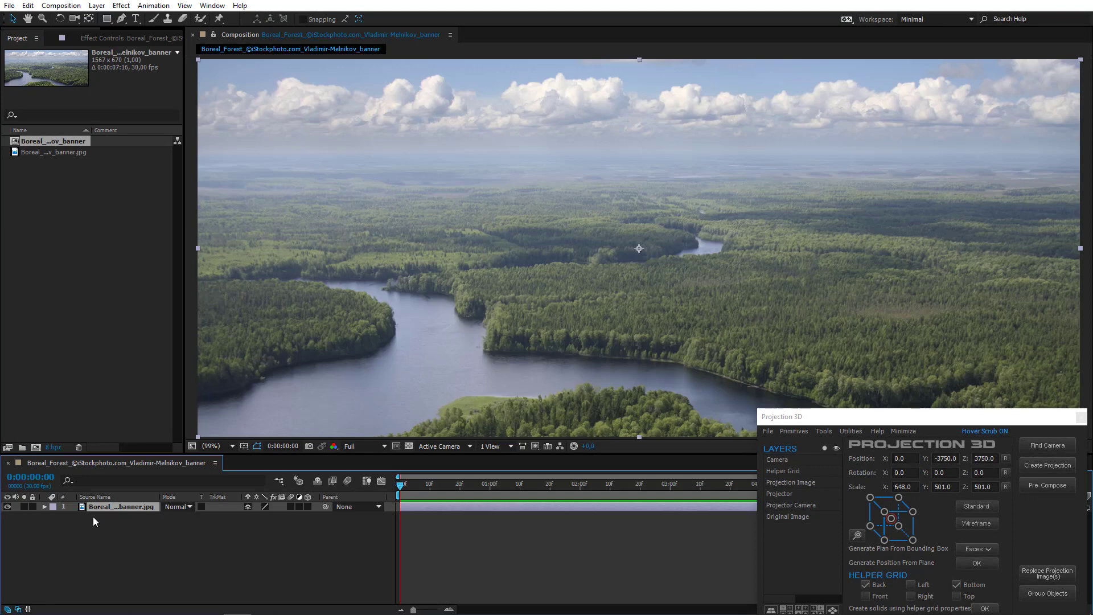
left_click(1036, 444)
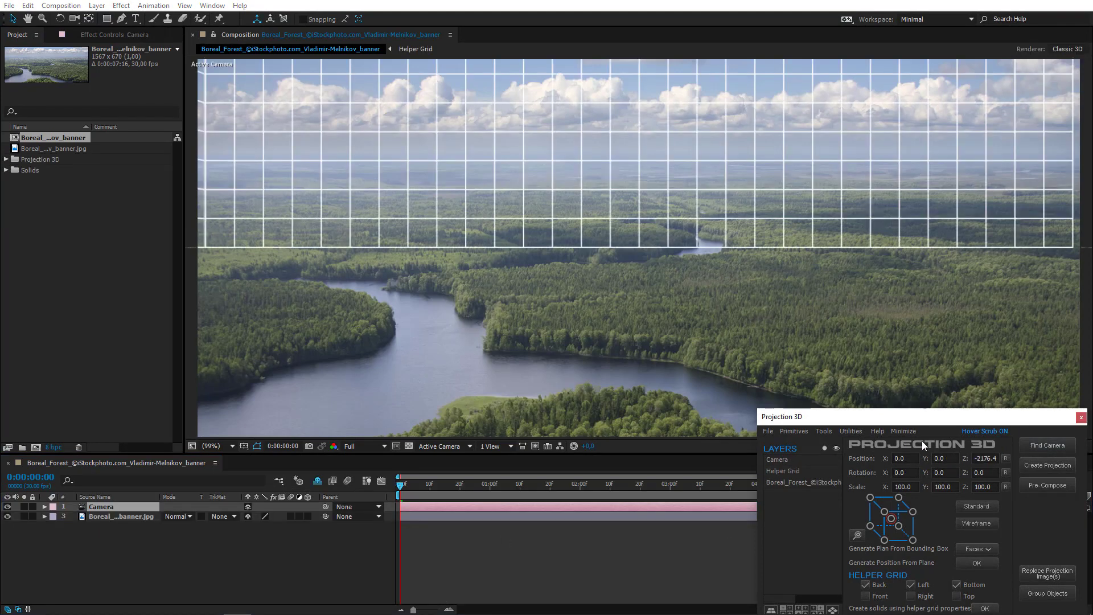
left_click(74, 20)
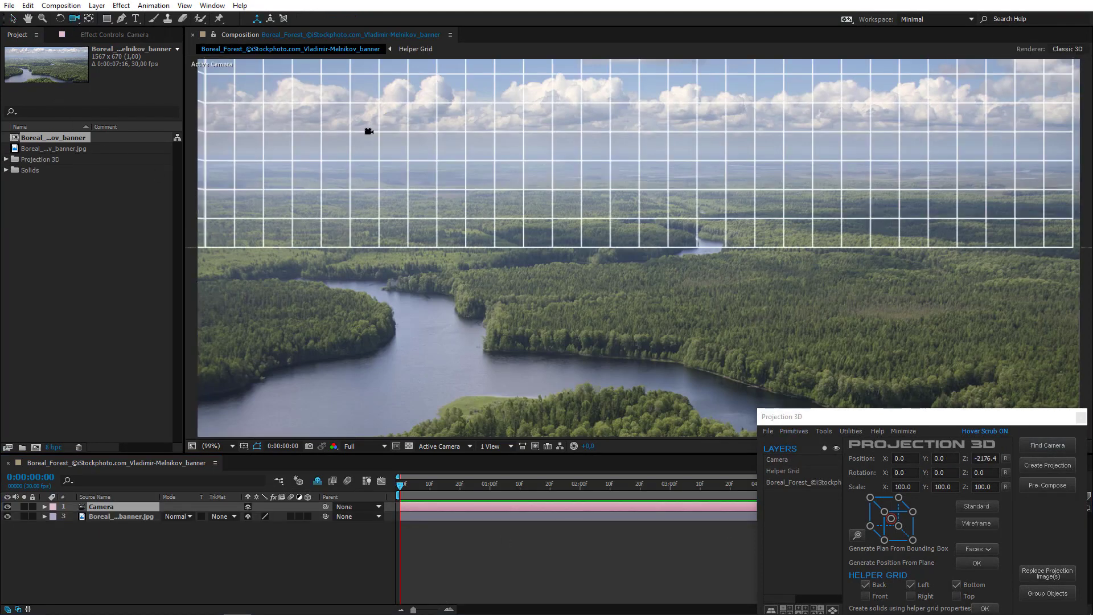
left_click_drag(475, 190, 483, 214)
middle_click_drag(482, 214, 444, 167)
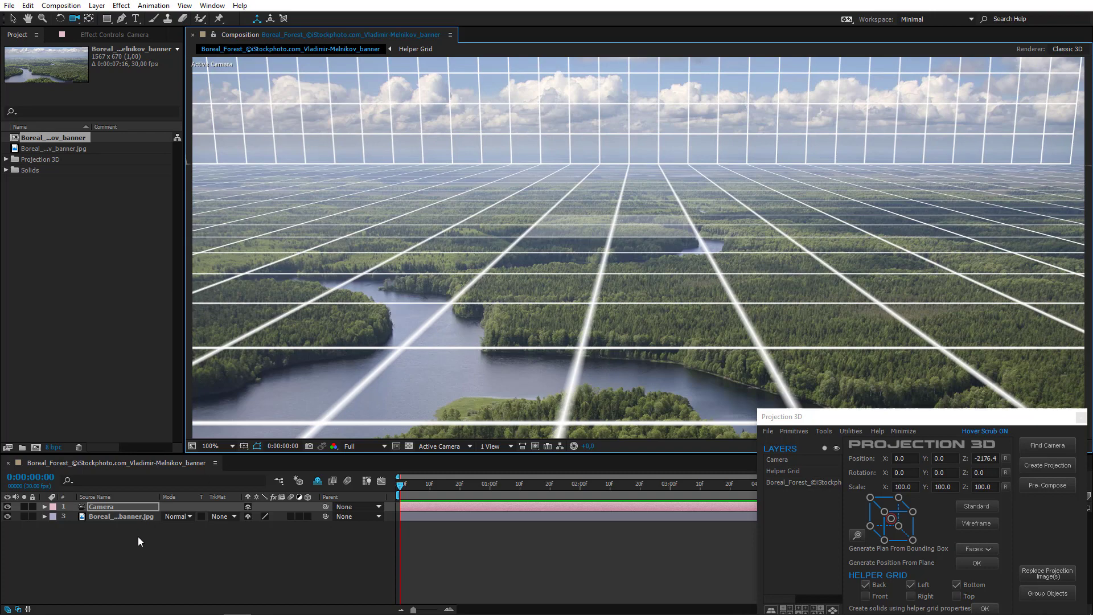
Create the projection from the forest photo and pre-compose it with 1 copy into Projection Scene 1.
left_click(140, 517)
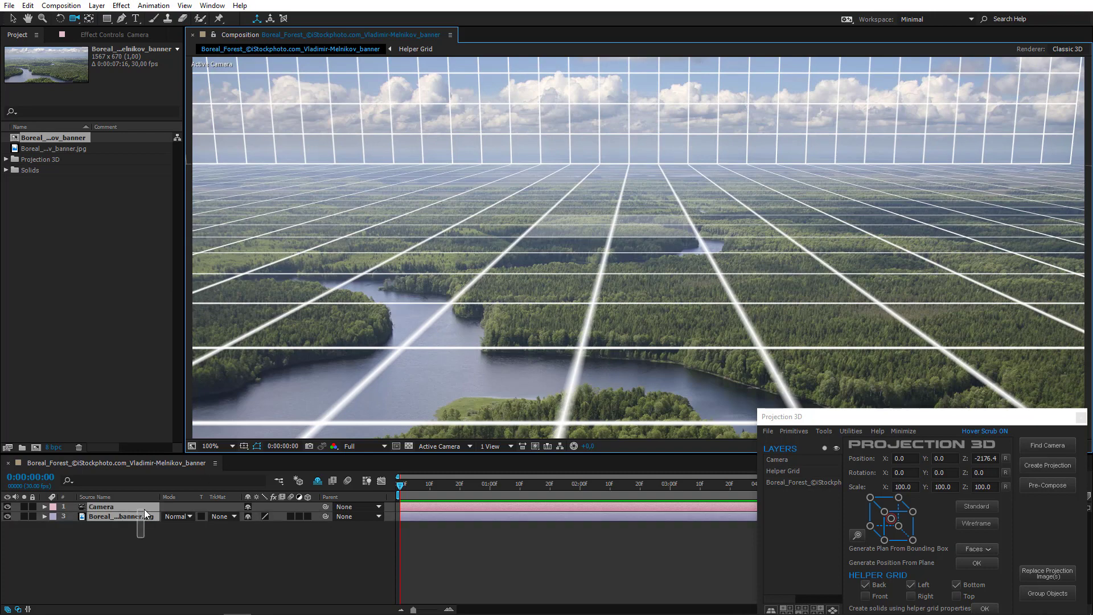
left_click(1047, 466)
left_click(1048, 486)
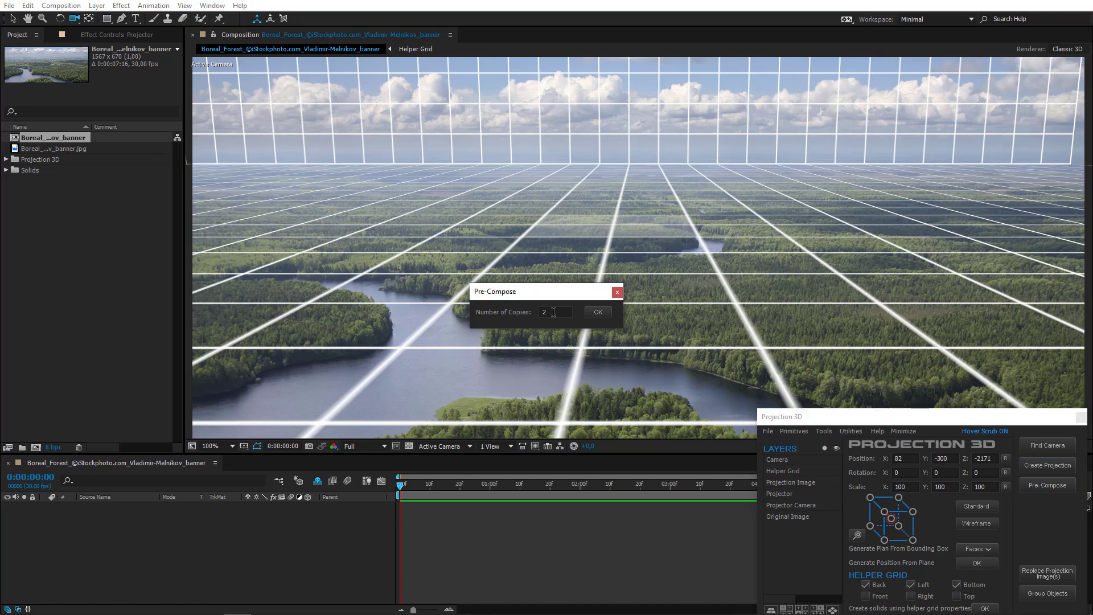
left_click(525, 311)
type("1")
left_click(608, 314)
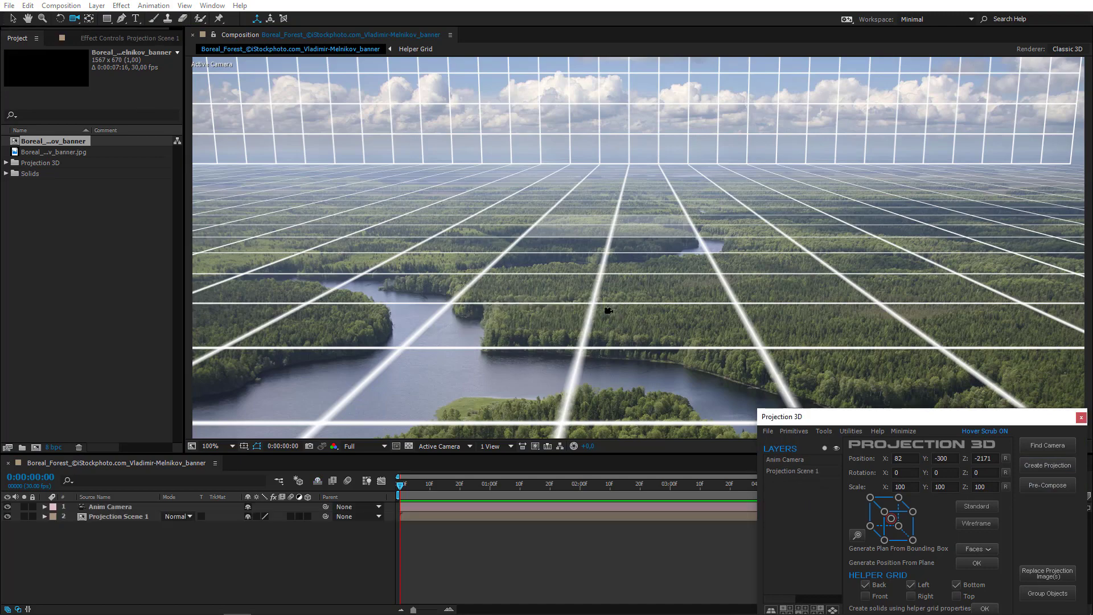
Inside Projection Scene 1, build Back and Bottom solids with Left unchecked, viewing at 50%.
double_click(132, 515)
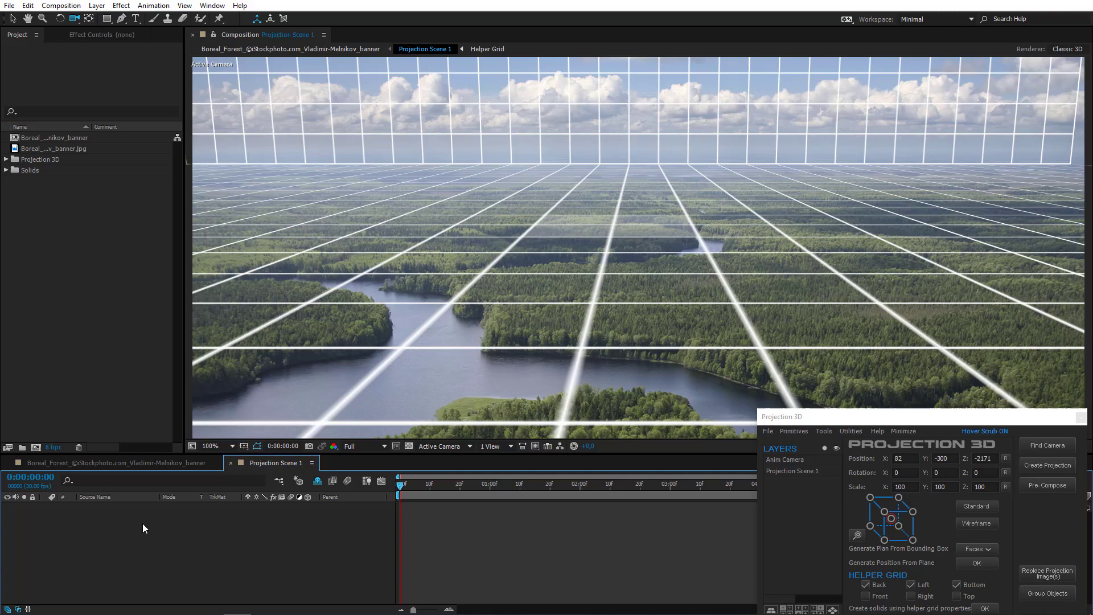
left_click(918, 586)
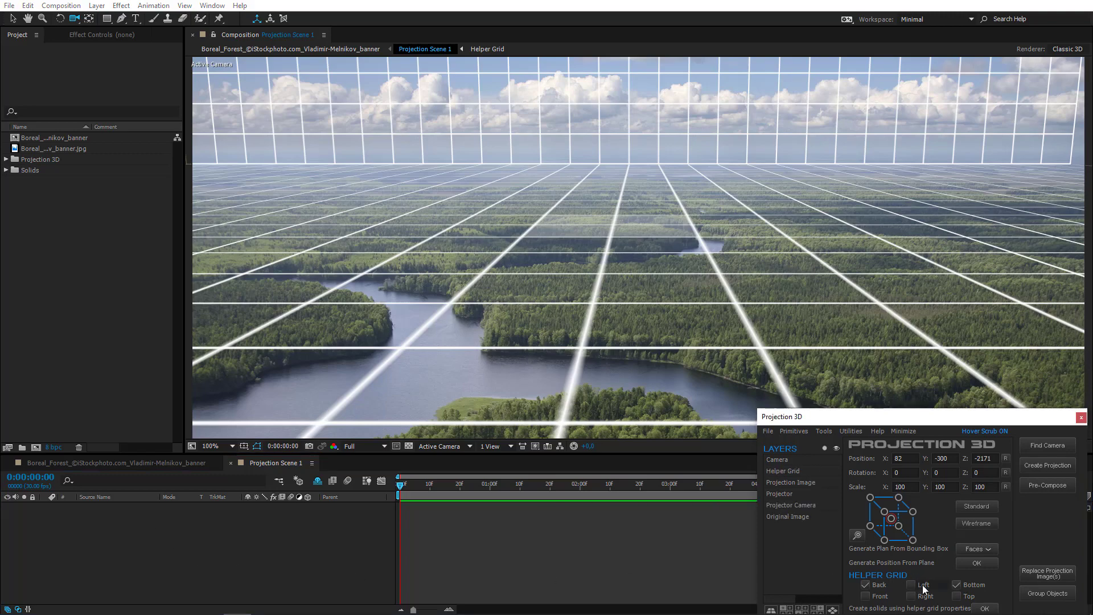
left_click(985, 608)
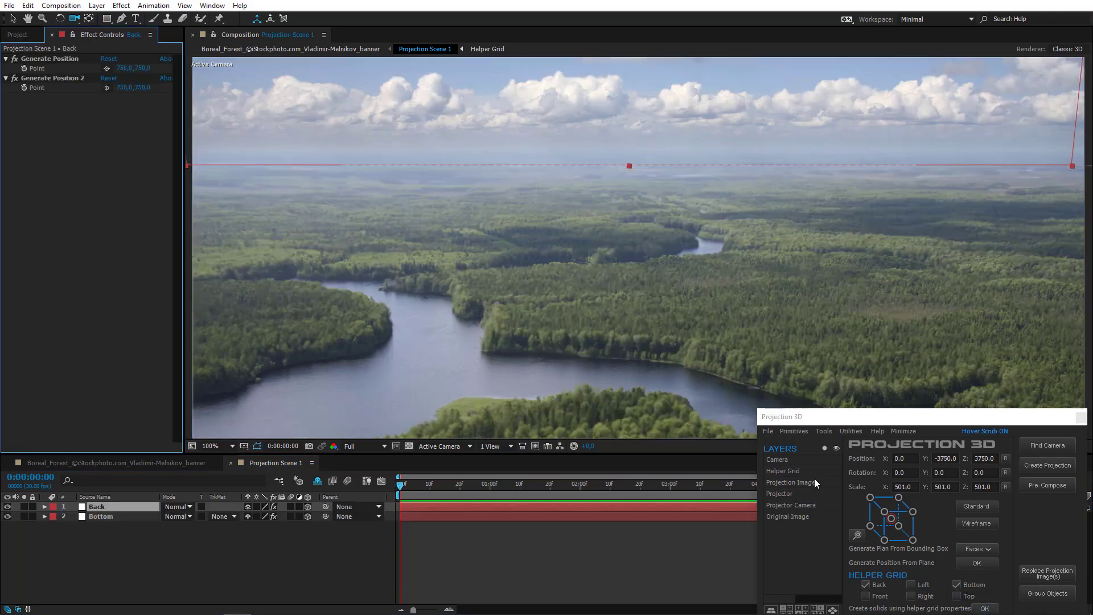
key("comma")
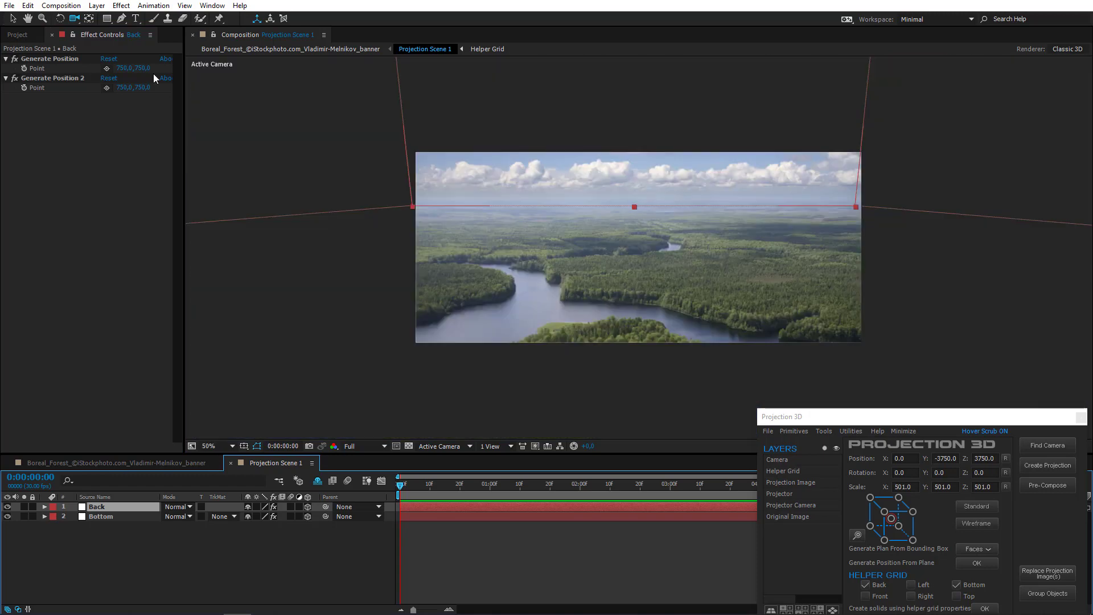
Widen the Back plane by dragging its grid handle outward.
left_click(12, 18)
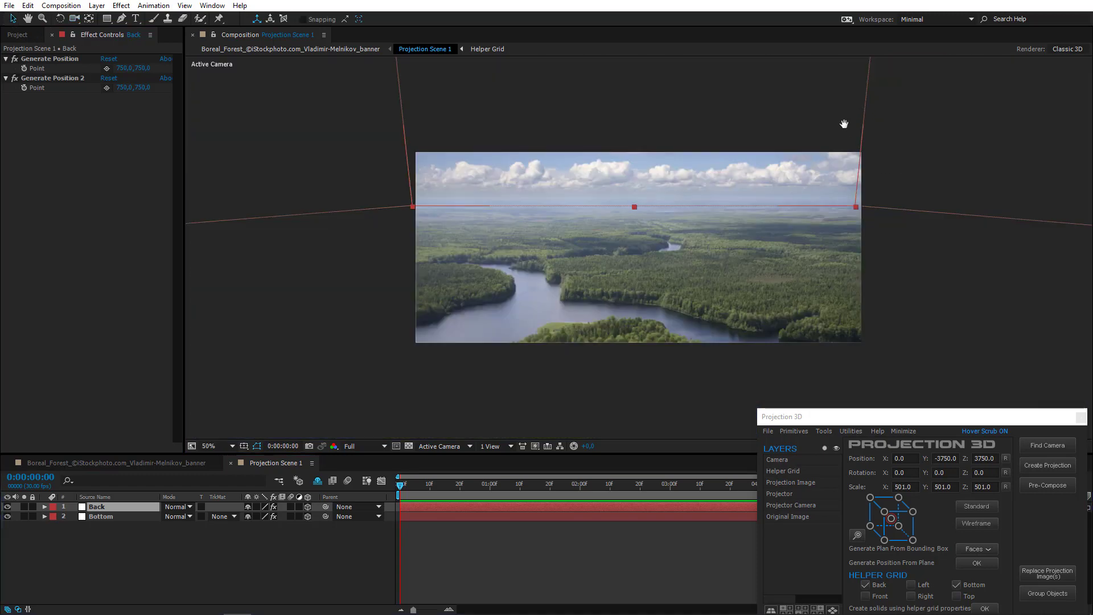
scroll(819, 205, "down", 2)
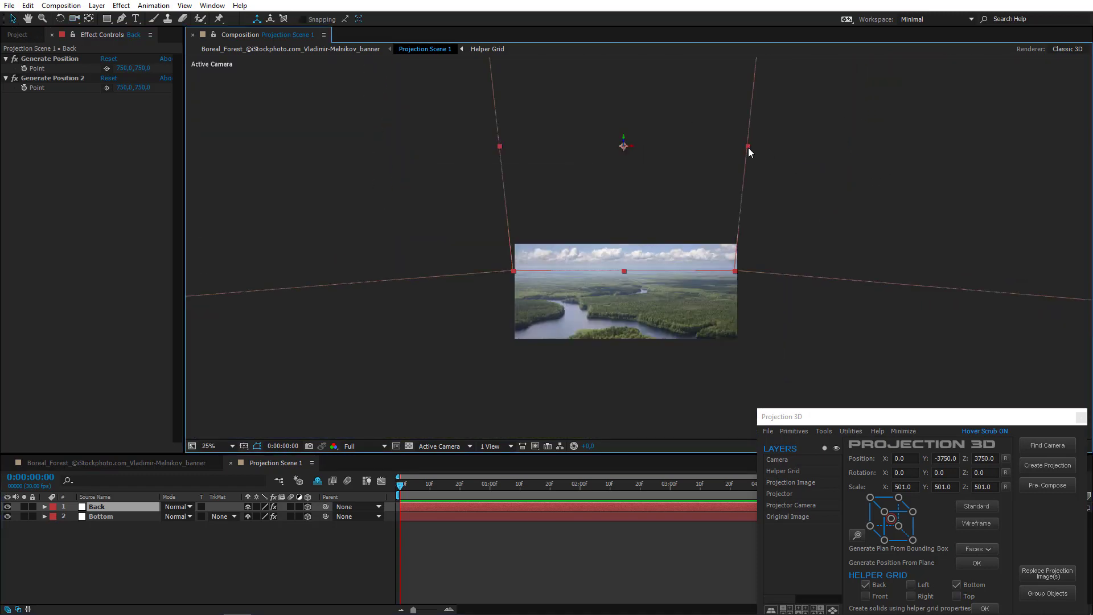
left_click_drag(749, 147, 764, 136)
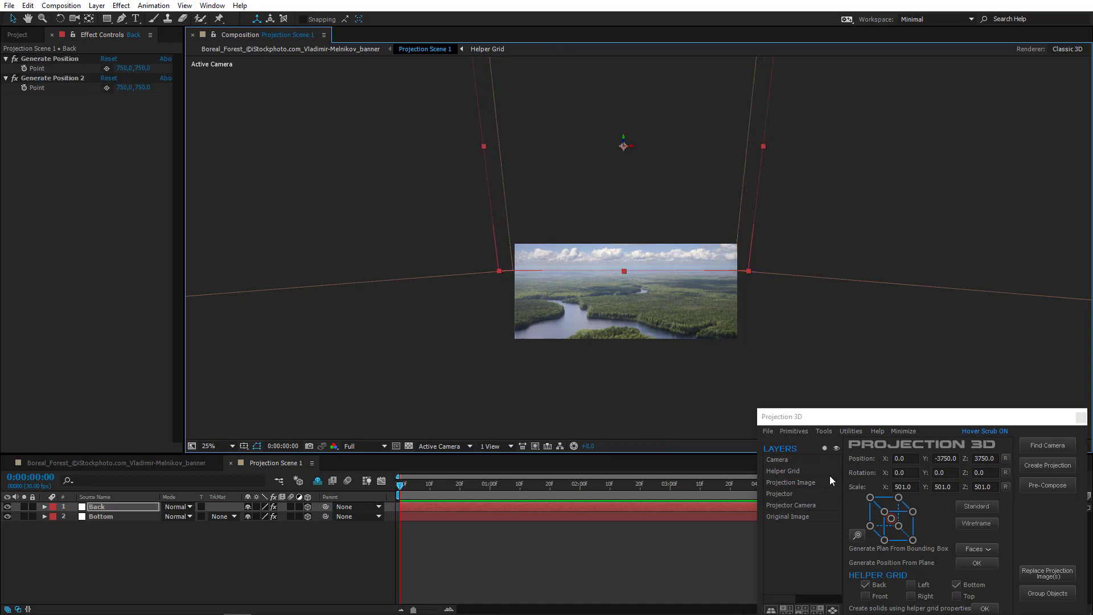
Move the Back plane's anchor point to its bottom front centre.
left_click(856, 534)
left_click_drag(564, 202, 244, 158)
left_click(262, 349)
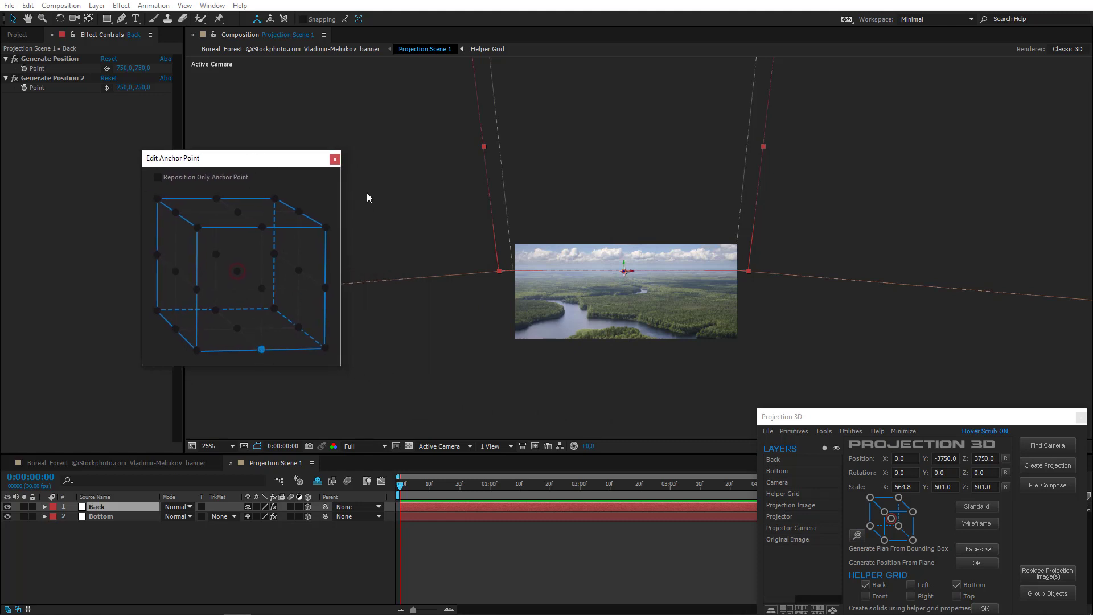
left_click(334, 160)
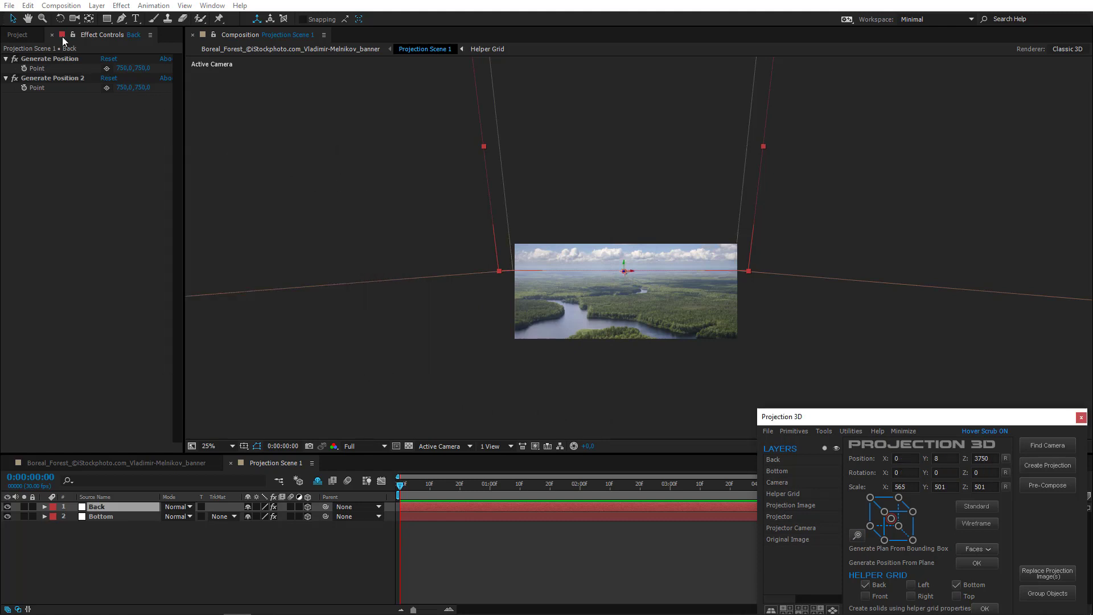
Tilt the Back plane about its horizontal axis and set the viewer zoom to Fit.
left_click(60, 18)
scroll(642, 283, "up", 2)
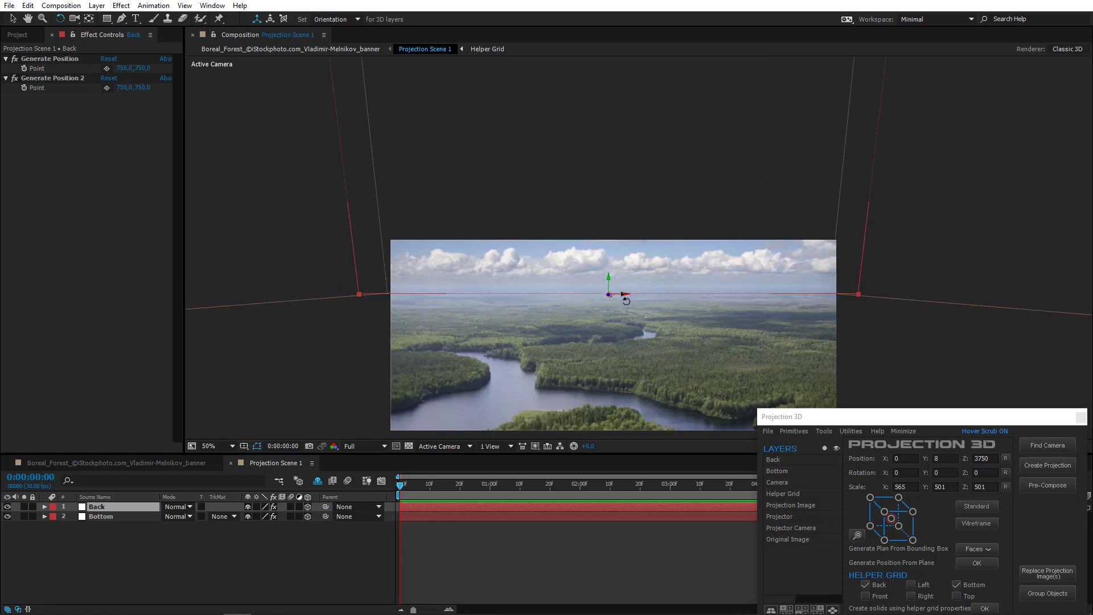
left_click_drag(622, 294, 618, 307)
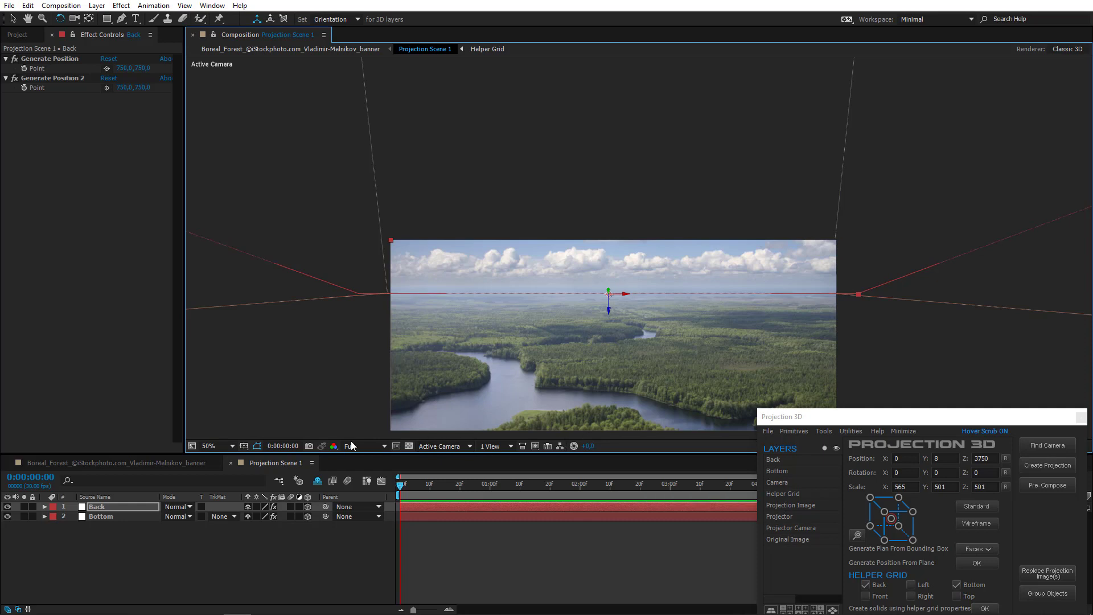
left_click(225, 446)
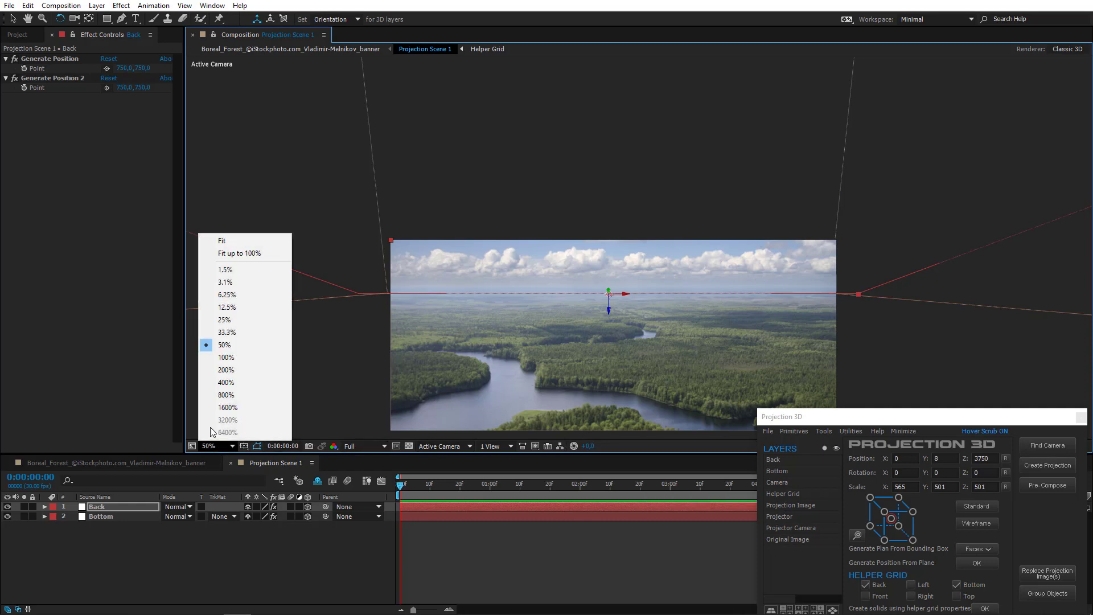
left_click(239, 241)
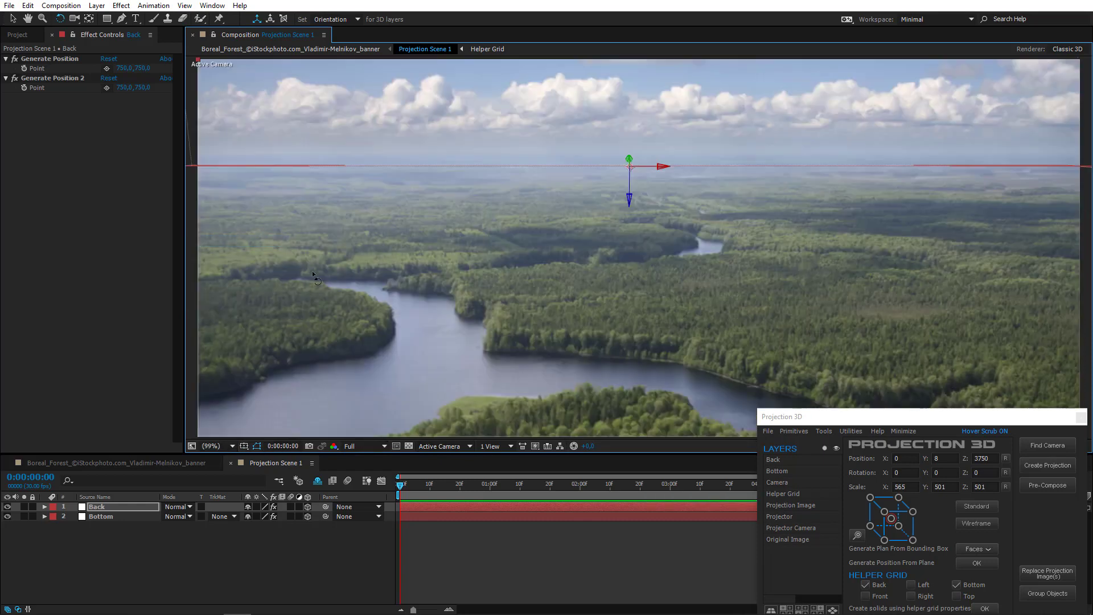
Keyframe the Anim Camera Position at 0:00, then dolly and pan it toward the lake at 3:00.
left_click(142, 462)
left_click(118, 504)
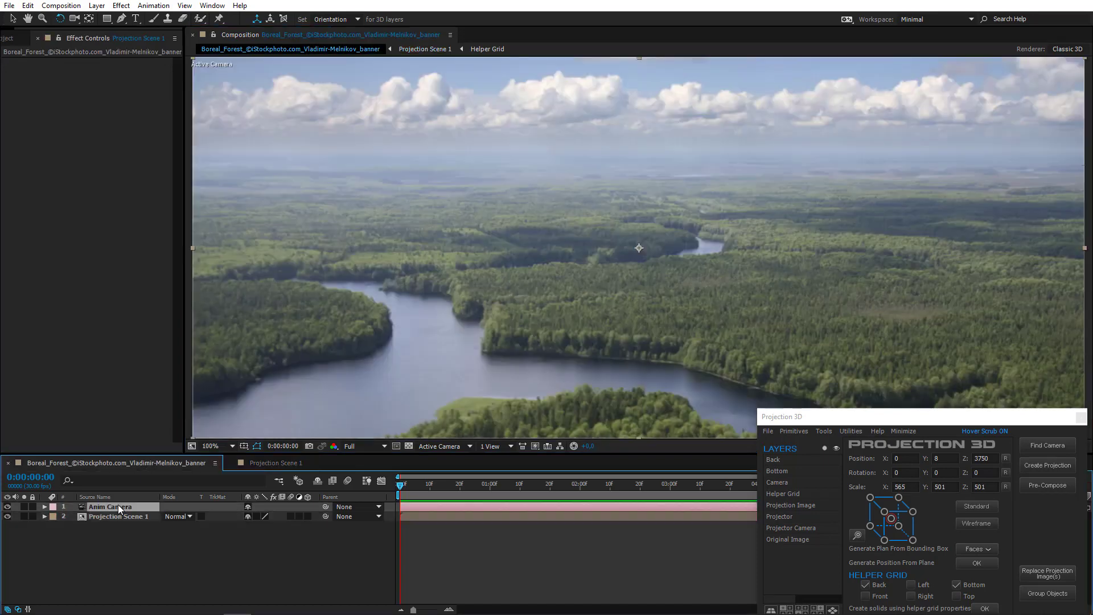
key("p")
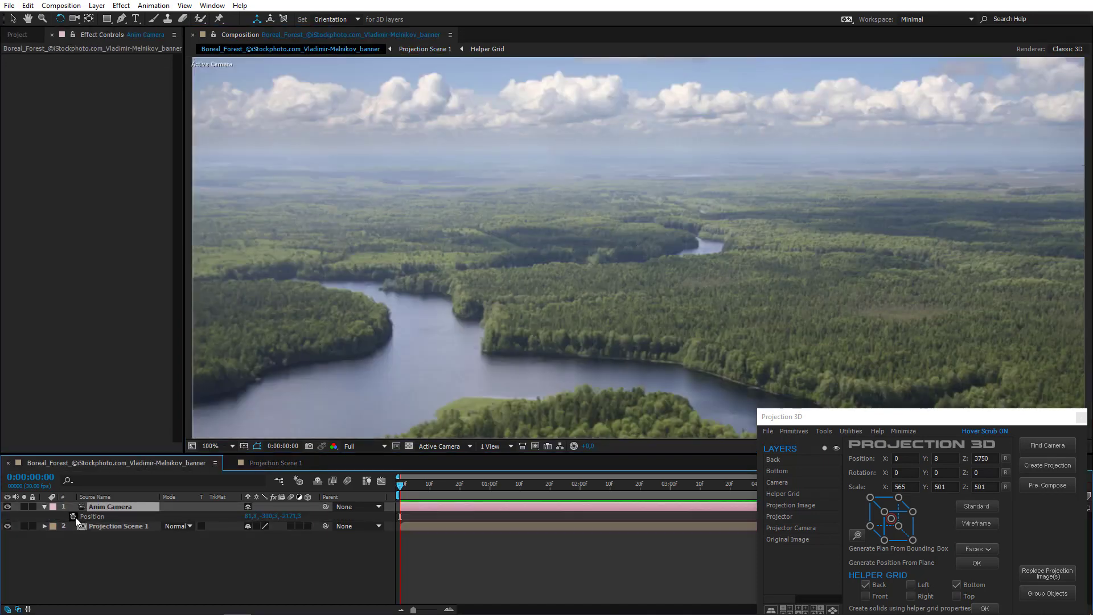
left_click(73, 516)
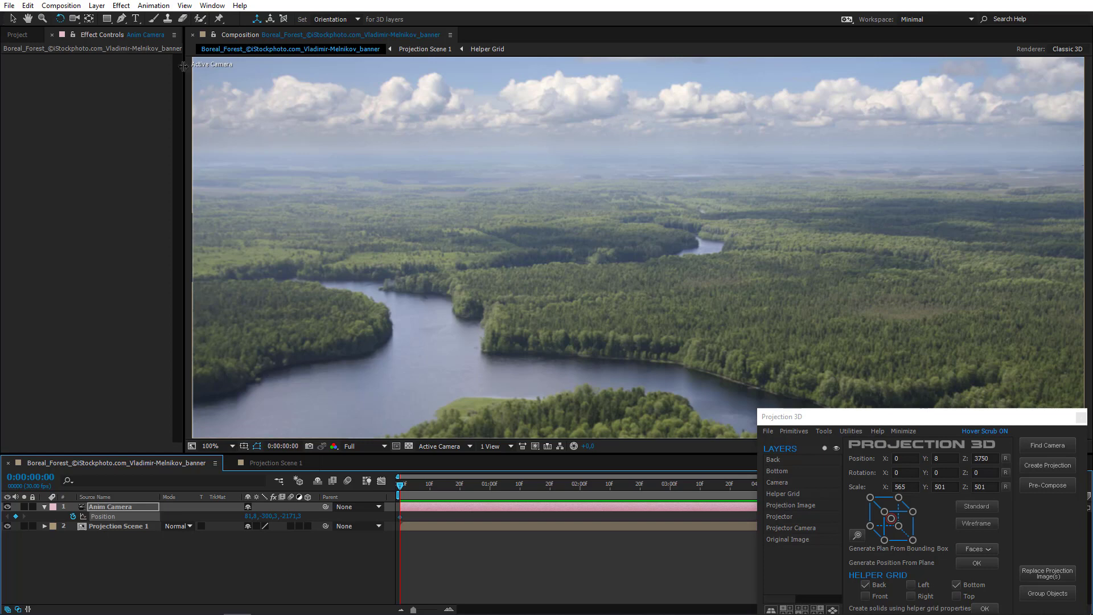
left_click(74, 18)
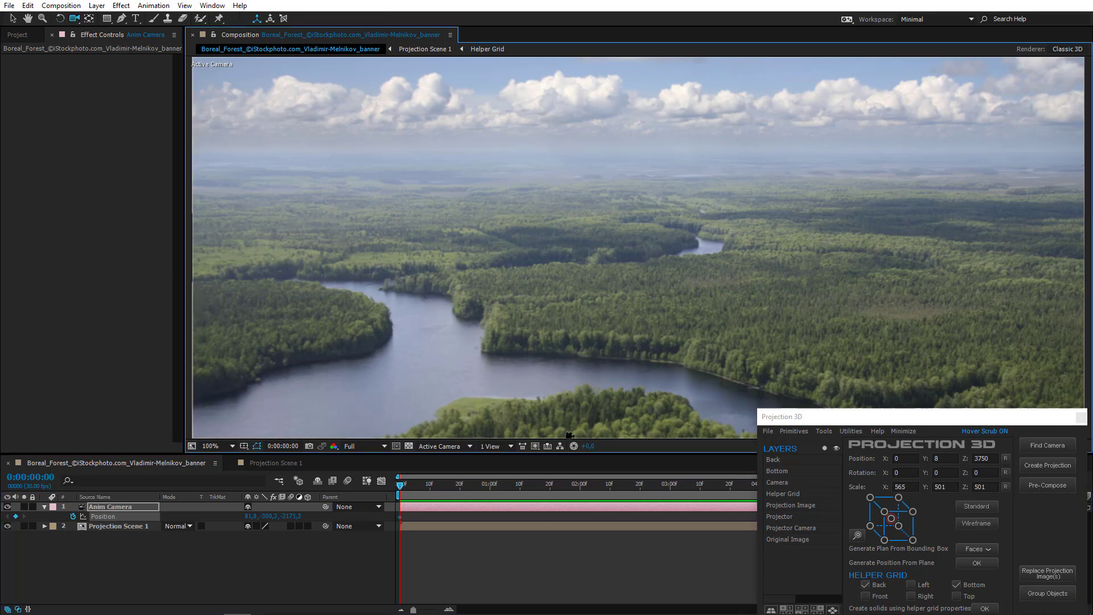
left_click(671, 486)
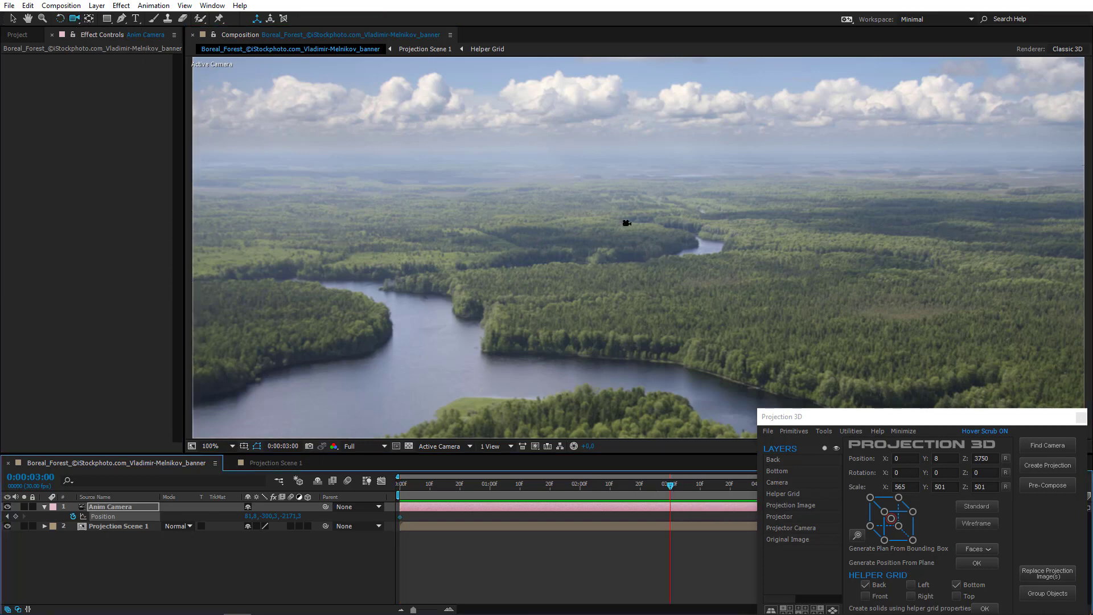
left_click_drag(660, 263, 666, 241)
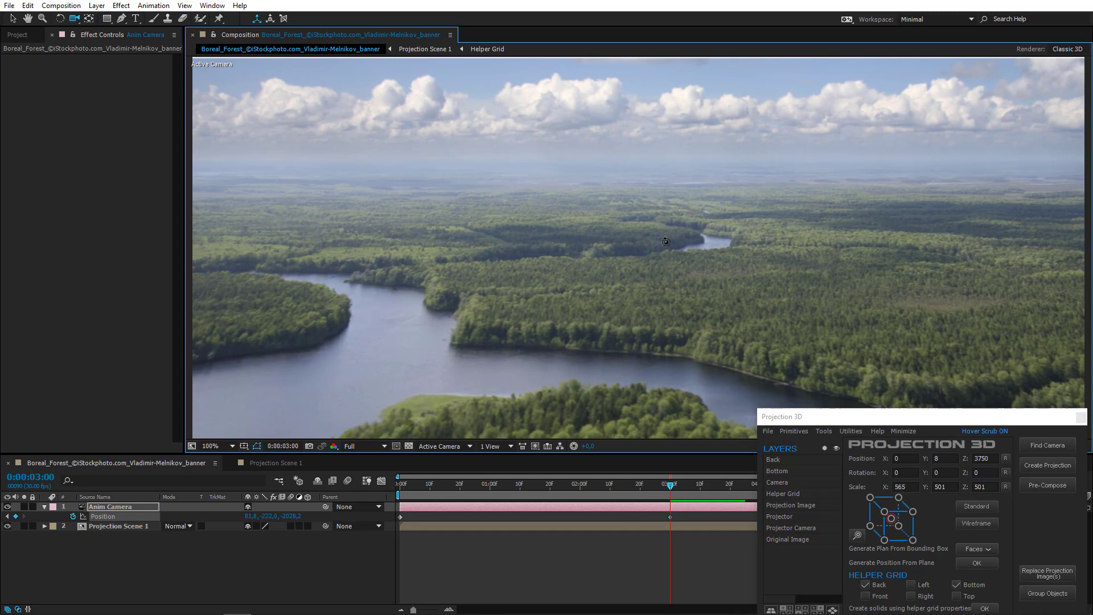
middle_click_drag(666, 241, 681, 262)
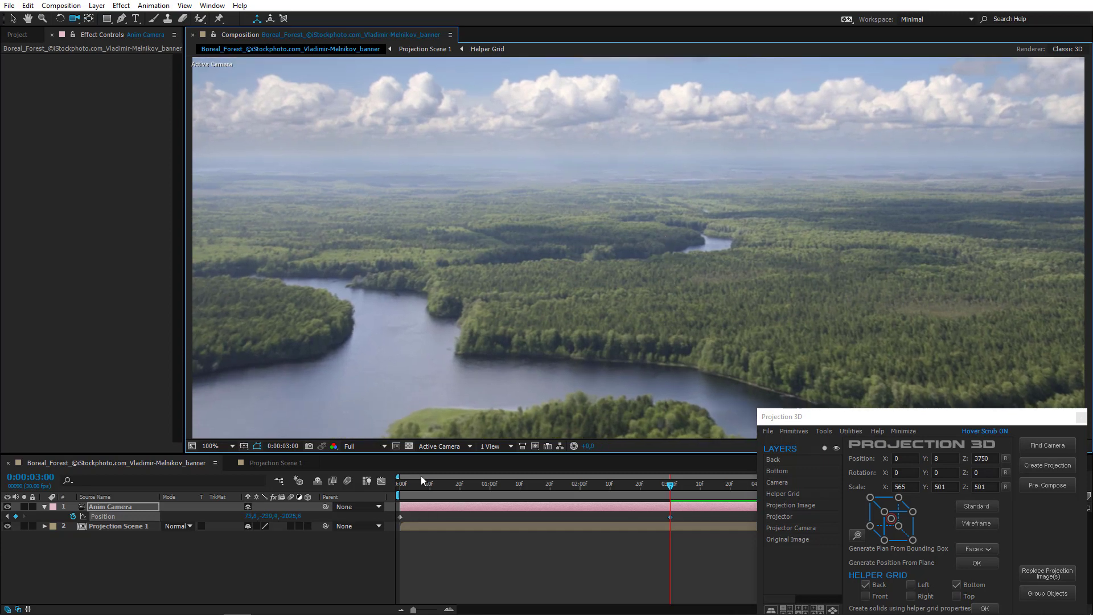
key("Home")
left_click(302, 497)
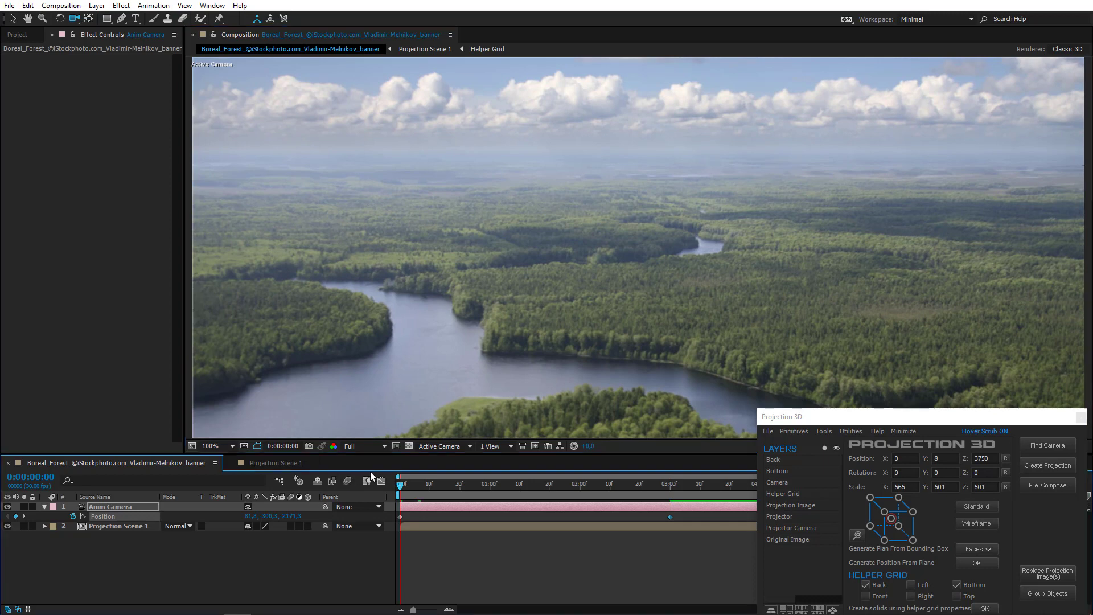
key("space")
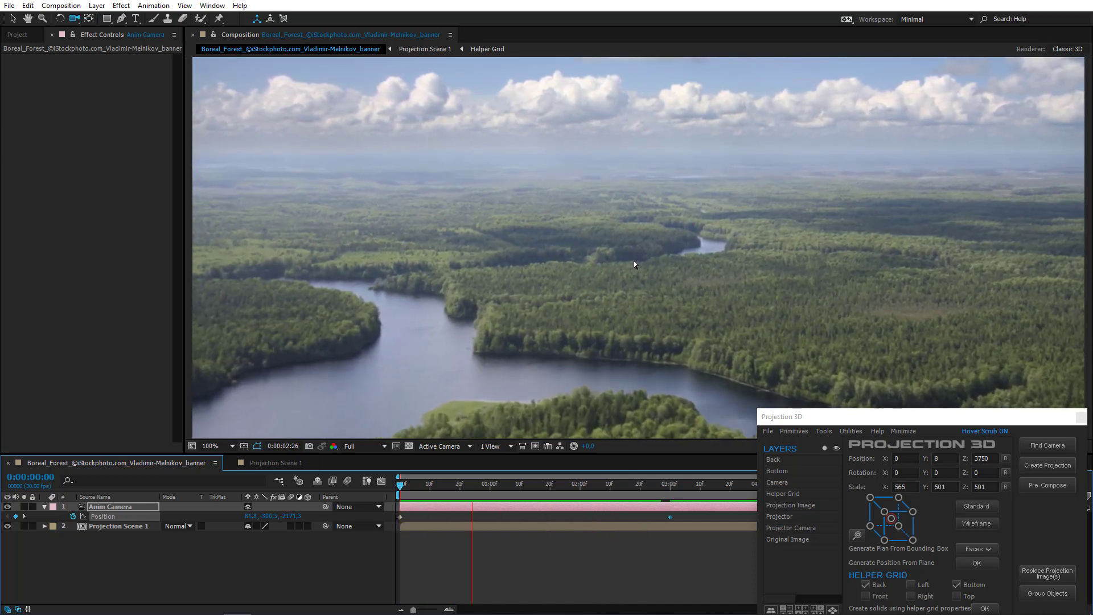
key("space")
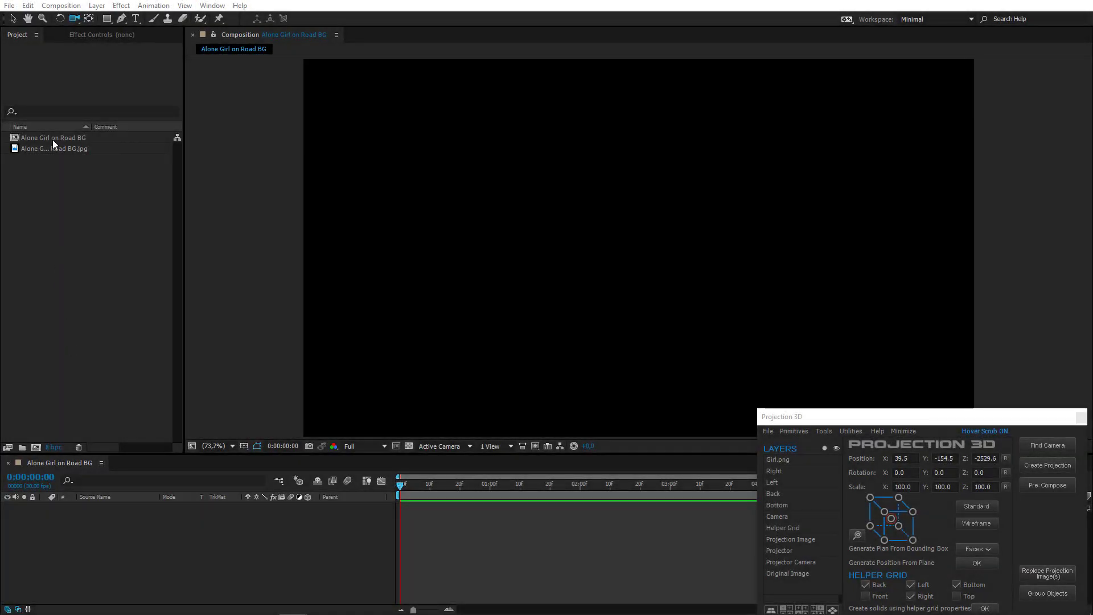
Make a comp from the road photo, create its projection camera and helper grid, and lower the horizon.
left_click_drag(52, 143, 121, 517)
left_click_drag(142, 553, 144, 554)
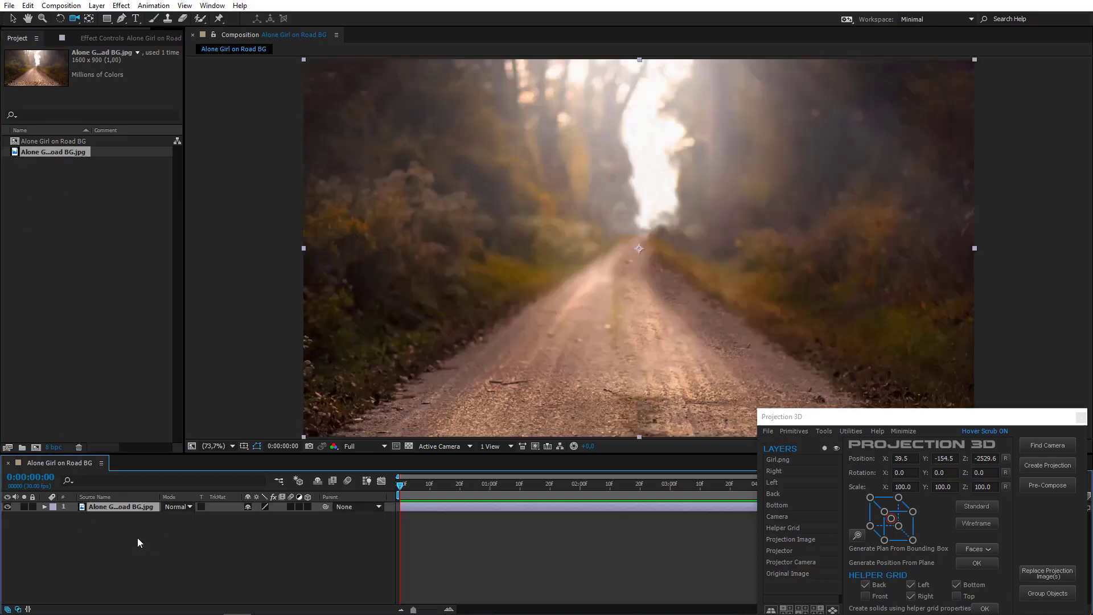
left_click(1045, 462)
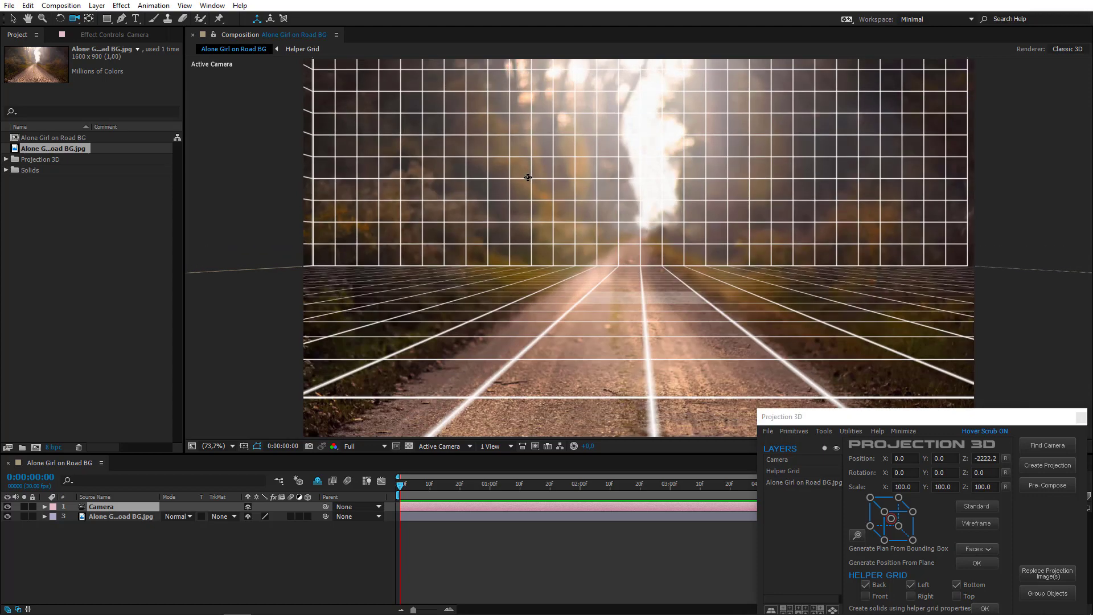
left_click_drag(536, 190, 640, 313)
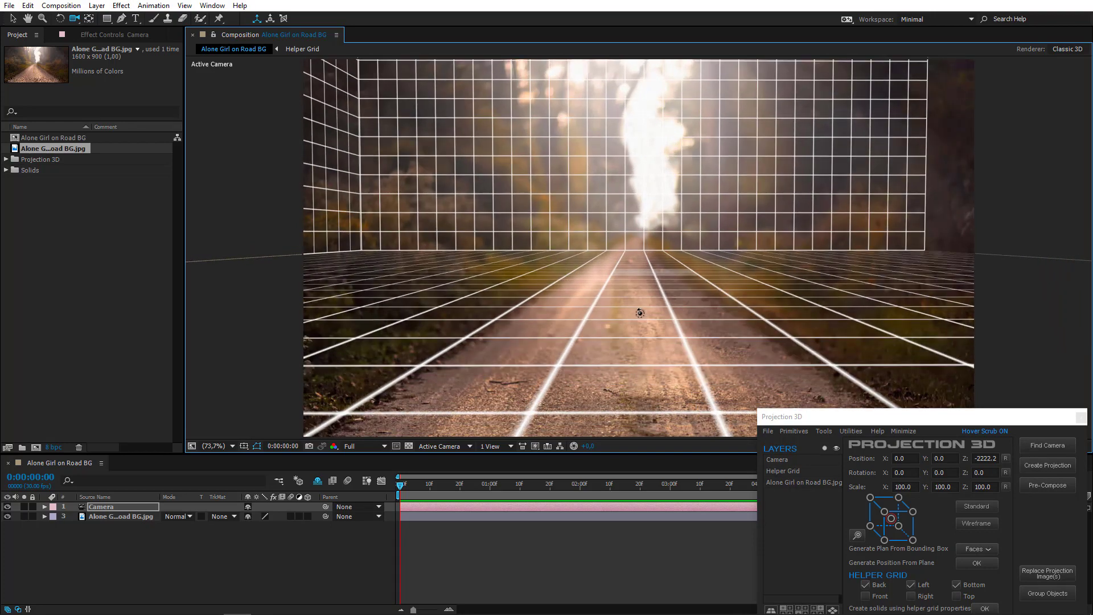
Unhide the Helper Grid layer and scale its width down to 77%.
left_click(317, 480)
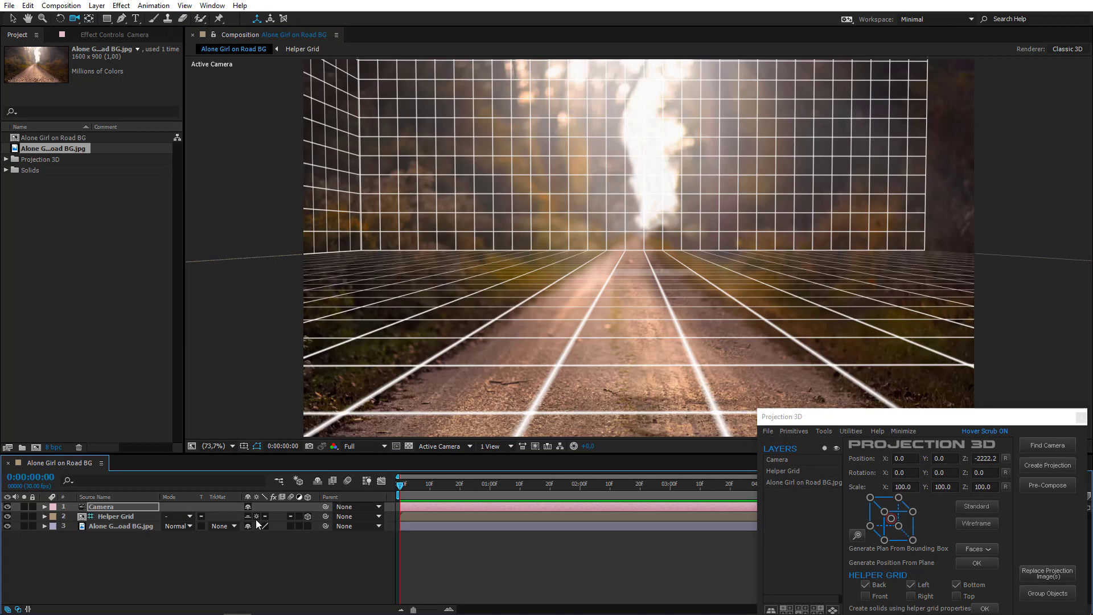
left_click(132, 515)
key("s")
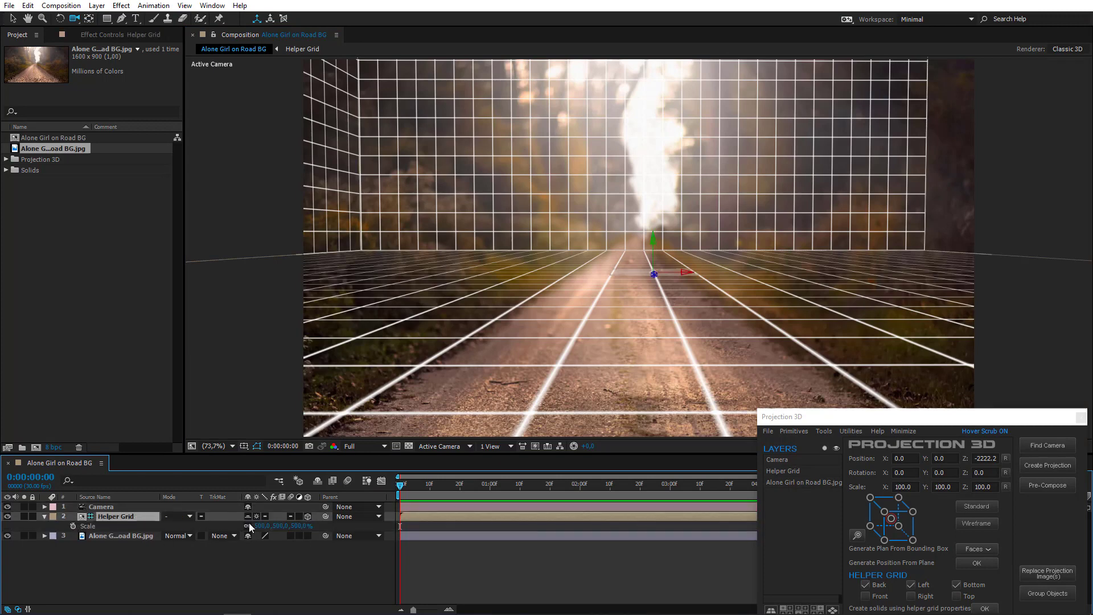
left_click_drag(259, 526, 149, 526)
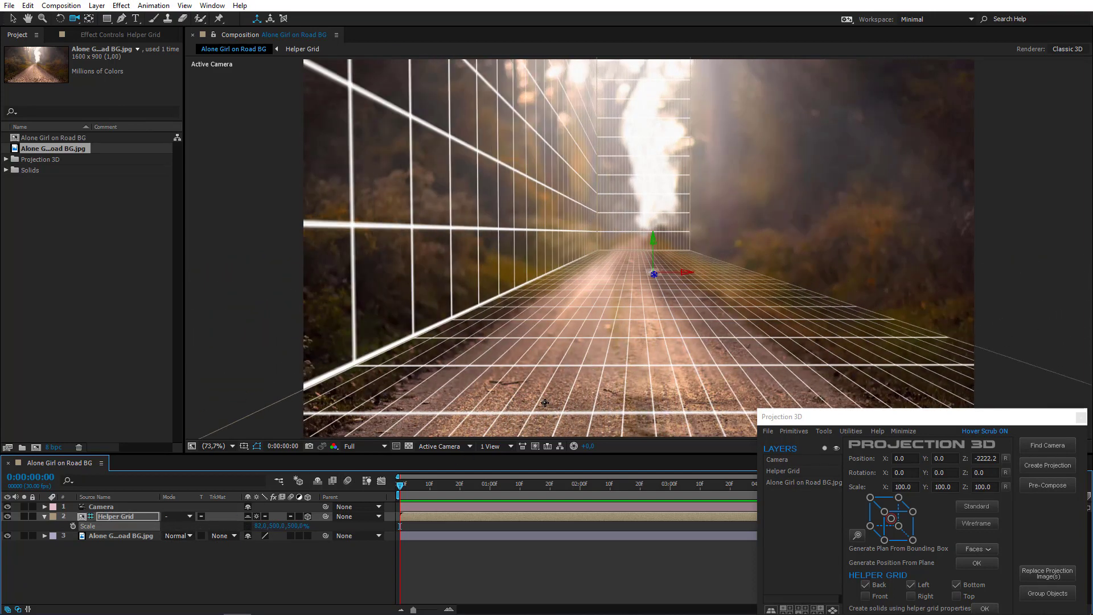
left_click_drag(545, 402, 477, 440)
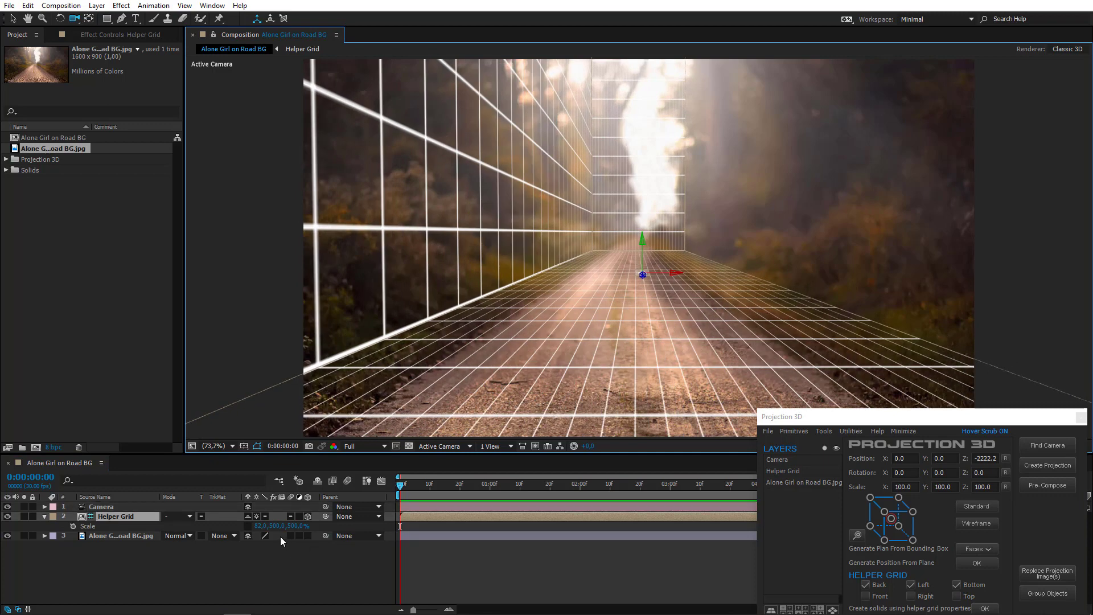
left_click_drag(261, 532, 254, 532)
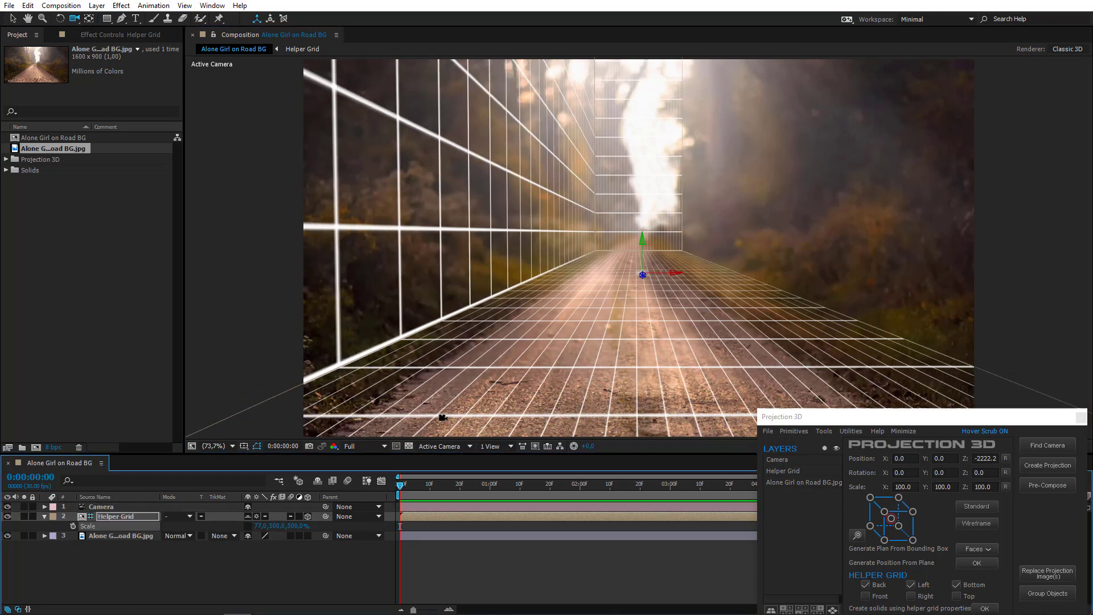
Add a right-side wall to the helper grid, then hide the grid layer with Shy.
left_click_drag(482, 393, 466, 416)
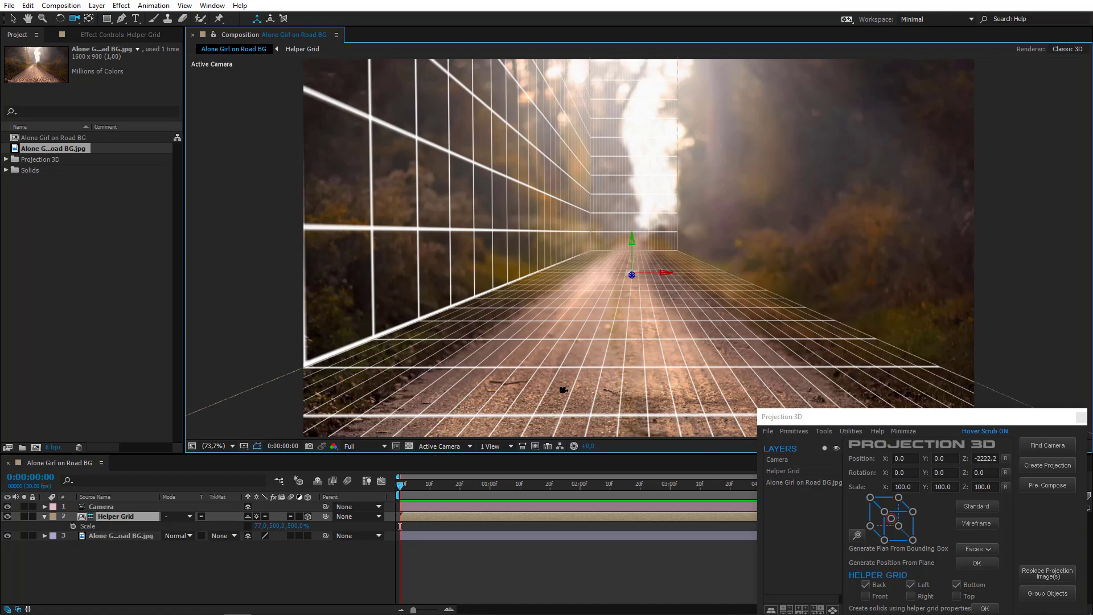
left_click(911, 597)
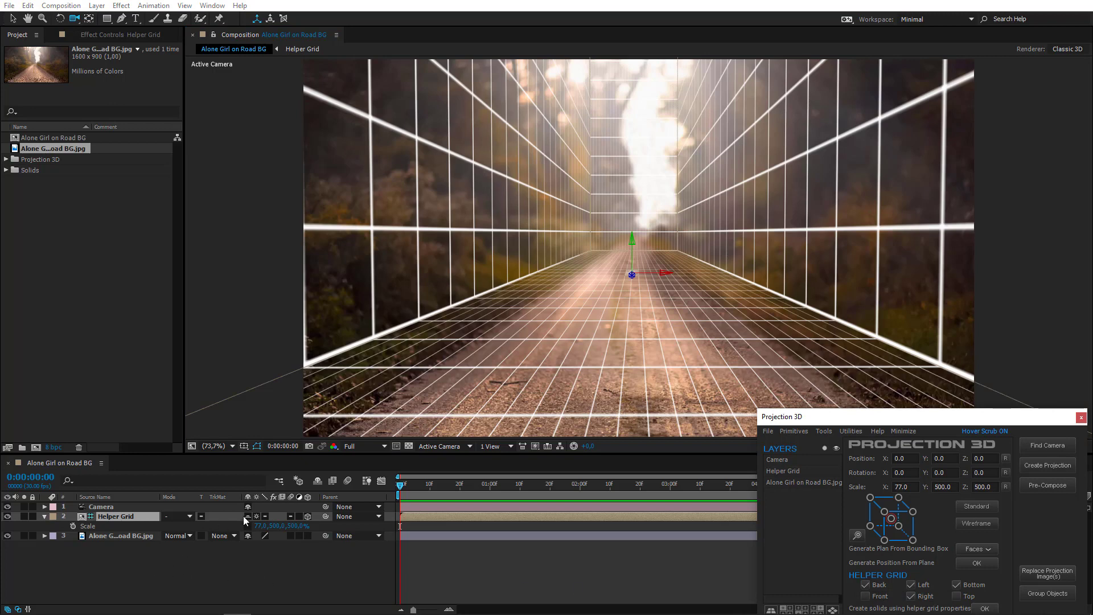
left_click(316, 481)
Project the road photo through the camera and pre-compose it into Projection Scene 1 with an Anim Camera.
left_click_drag(139, 548, 146, 507)
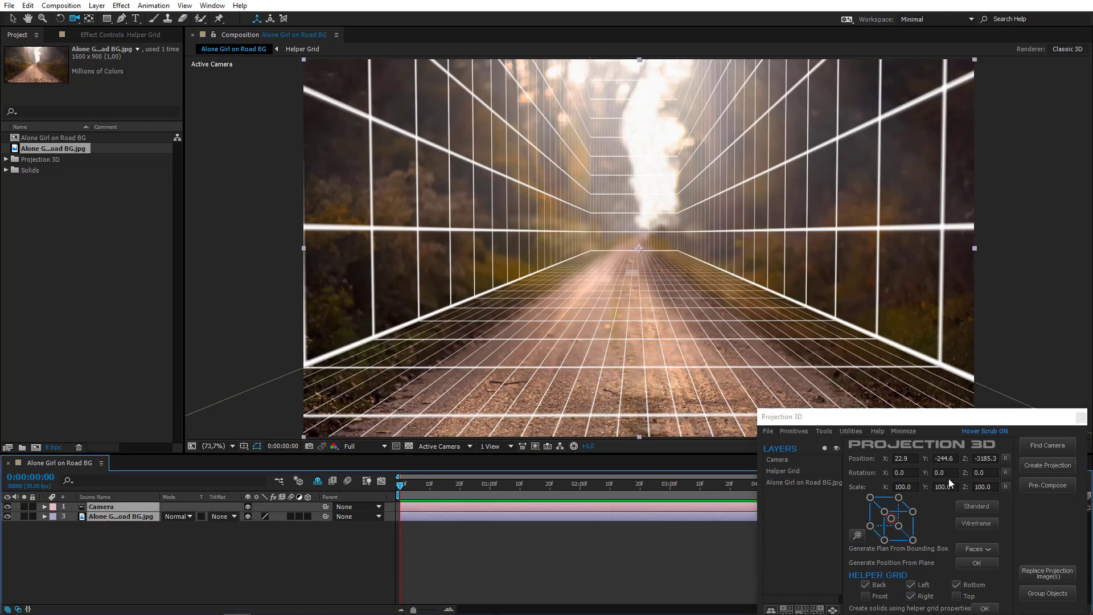
left_click(1035, 470)
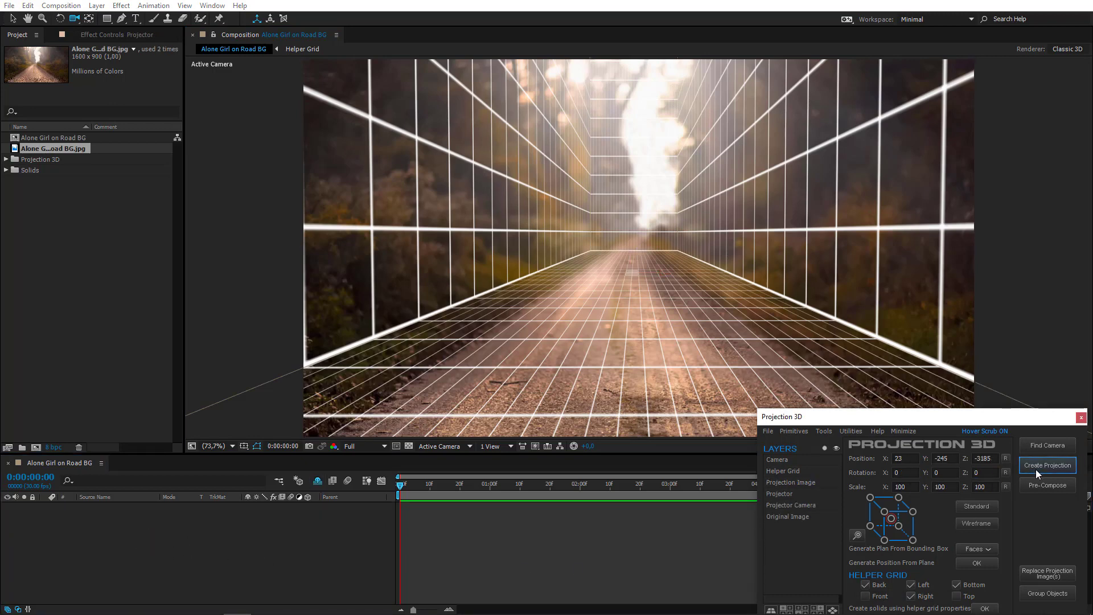
left_click(1045, 490)
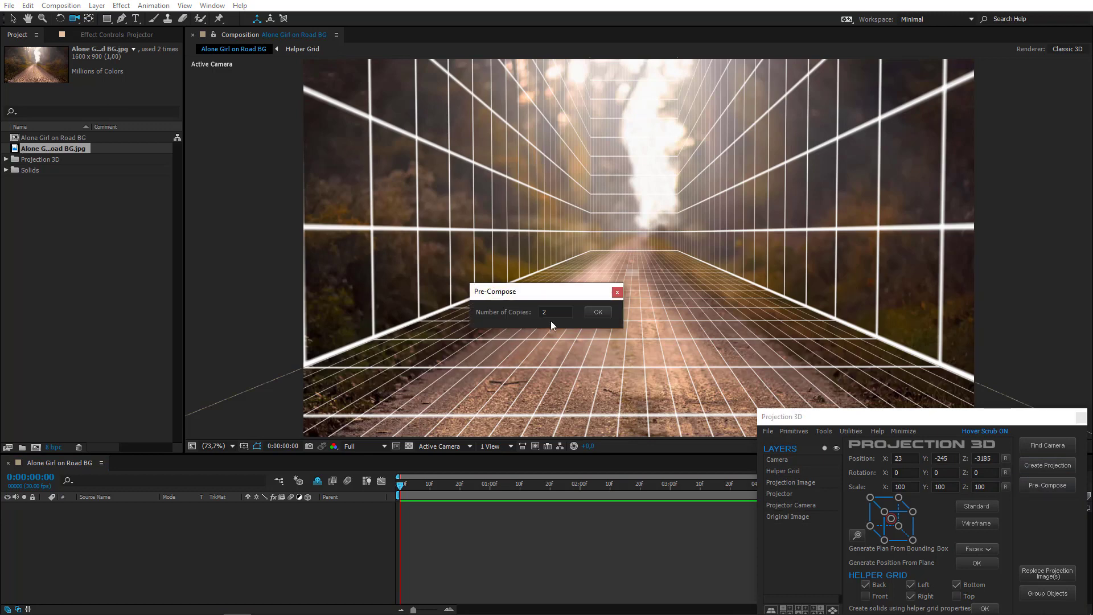
left_click(597, 312)
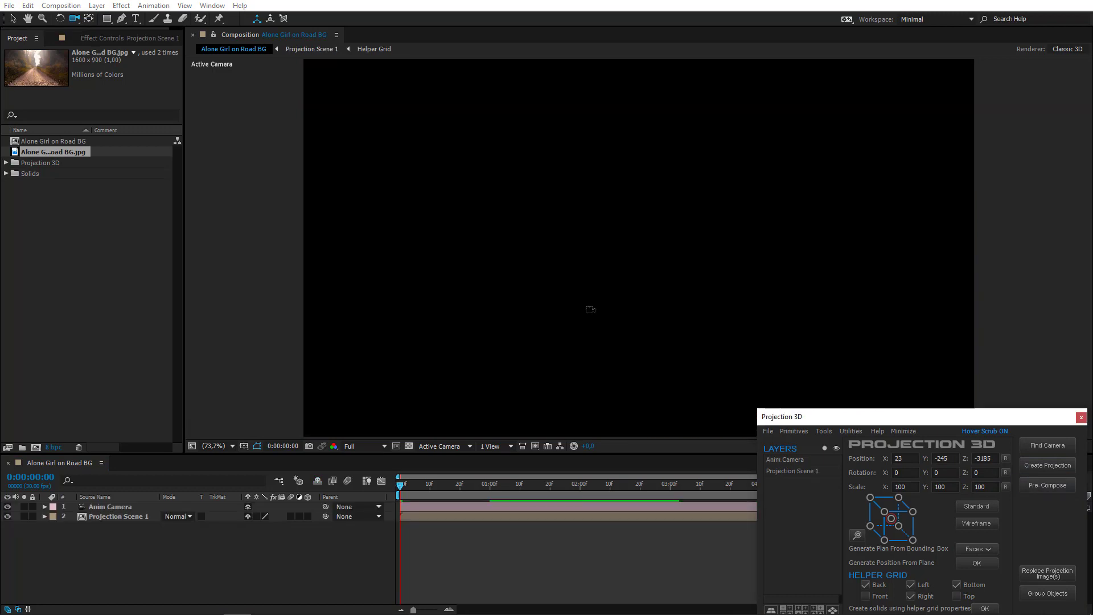
Inside Projection Scene 1, generate Right, Left, Back and Bottom solids from the helper grid.
double_click(111, 515)
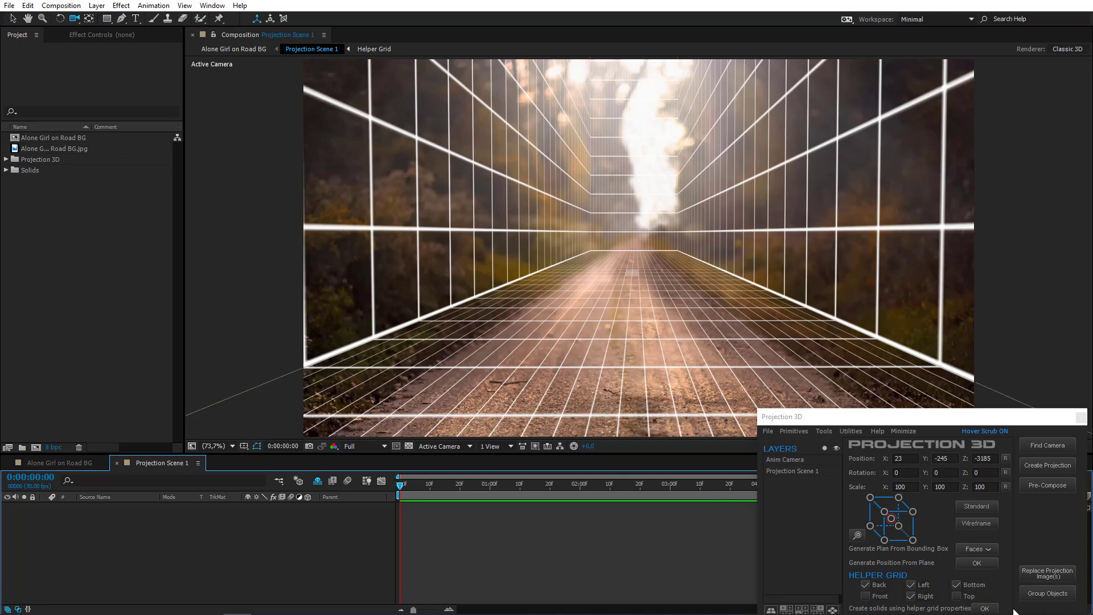
left_click(985, 608)
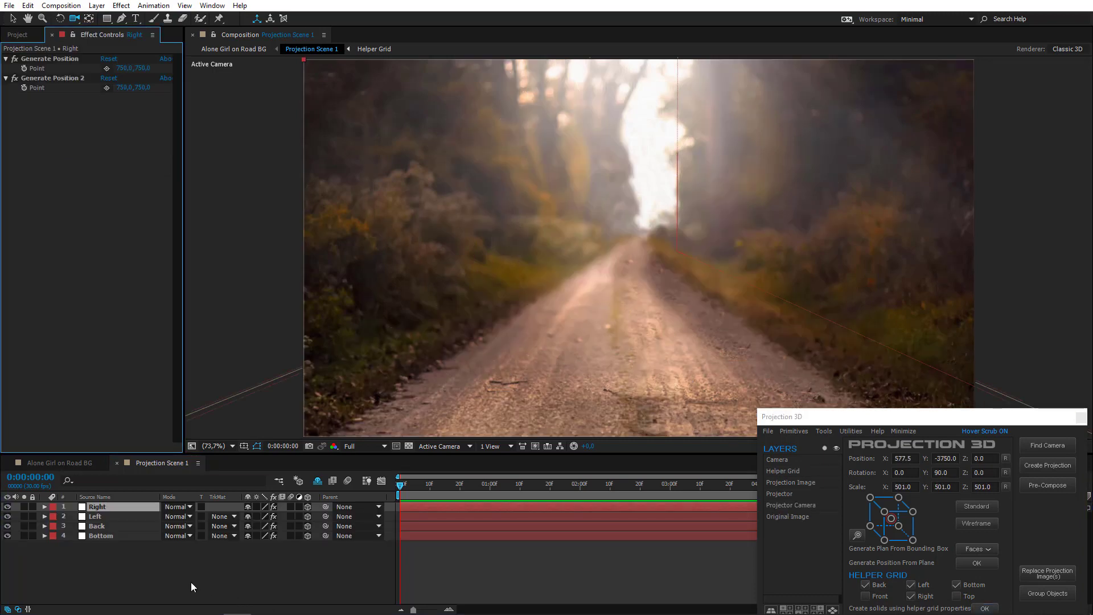
Keyframe the Anim Camera's Position at 0 and 2 seconds, dollying it slightly forward along the road.
left_click(59, 464)
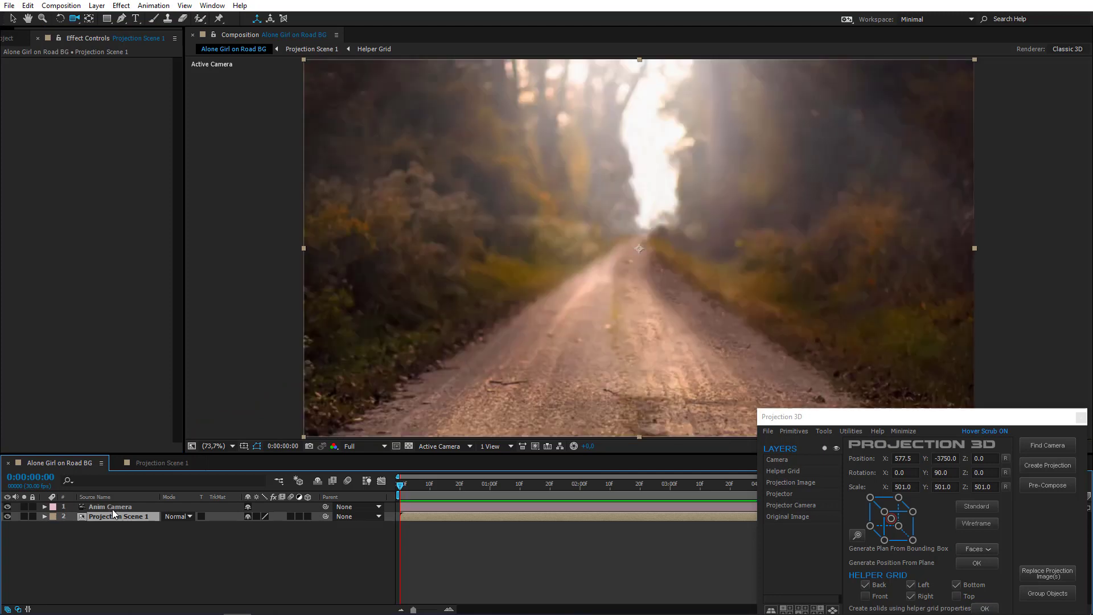
left_click(111, 507)
key("p")
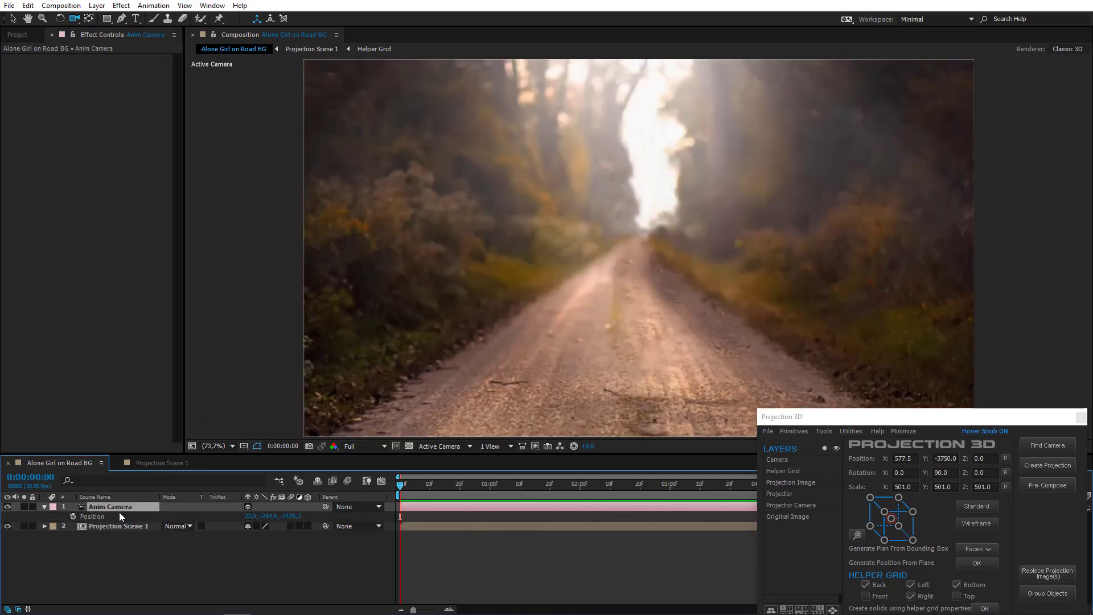
left_click(73, 516)
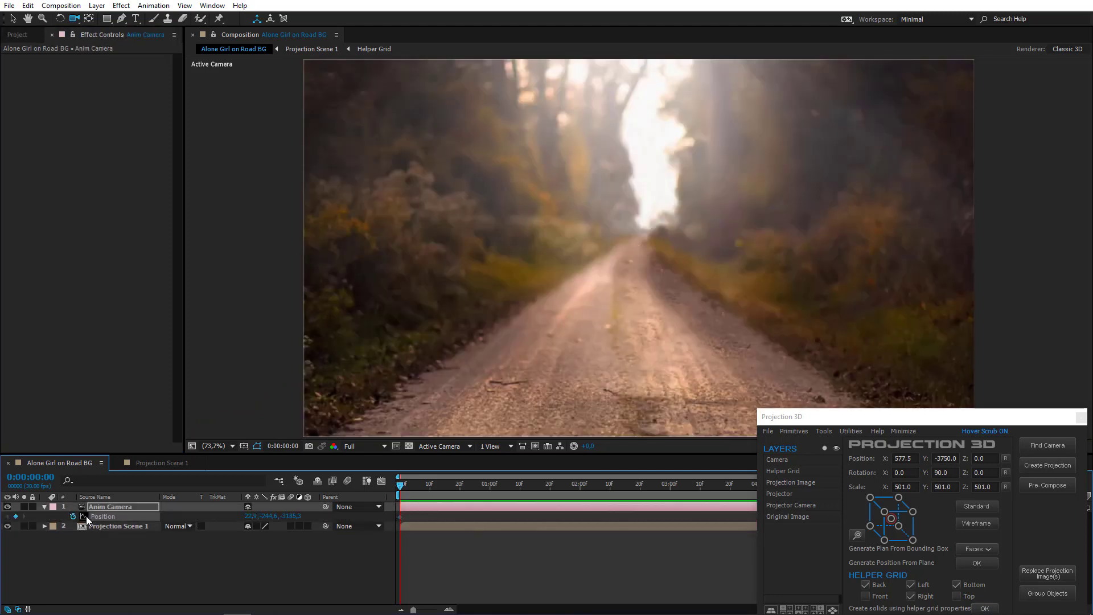
left_click_drag(572, 488, 580, 491)
left_click_drag(634, 289, 632, 254)
key("Home")
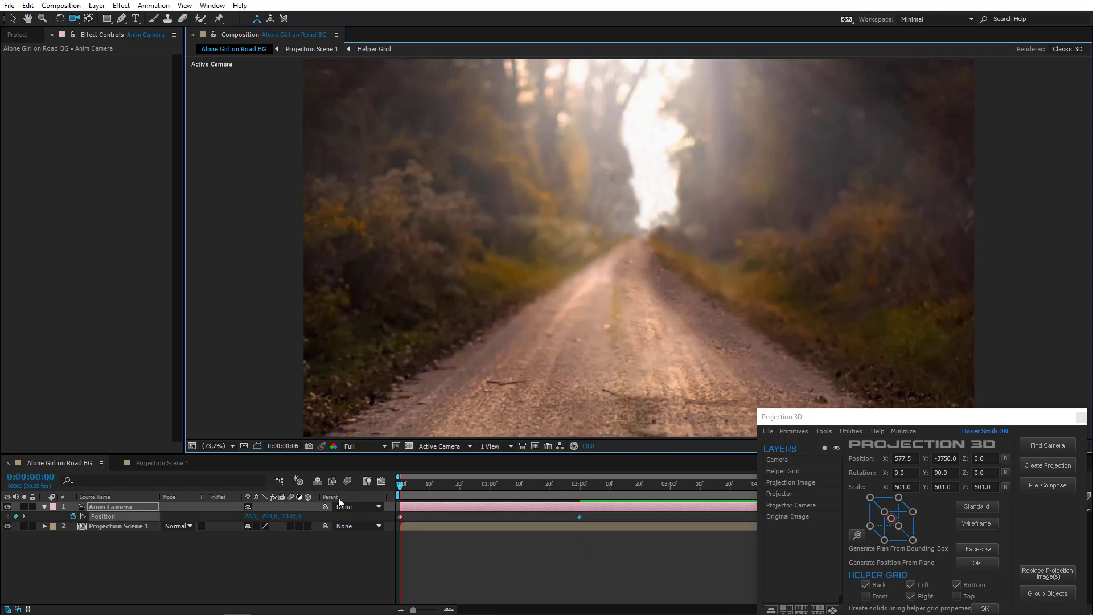
key("space")
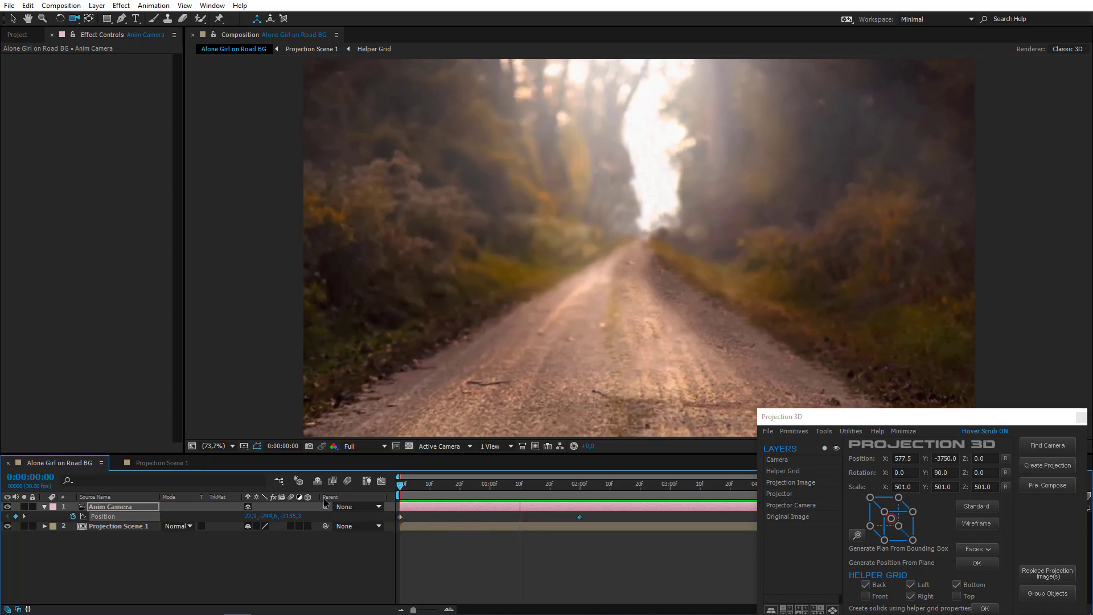
key("space")
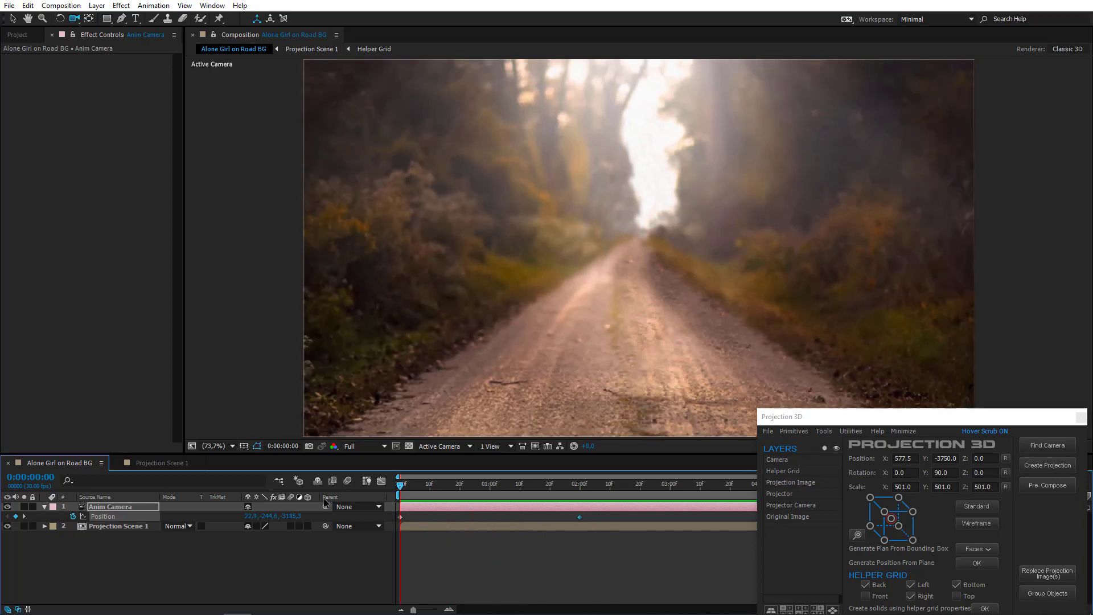
left_click(124, 565)
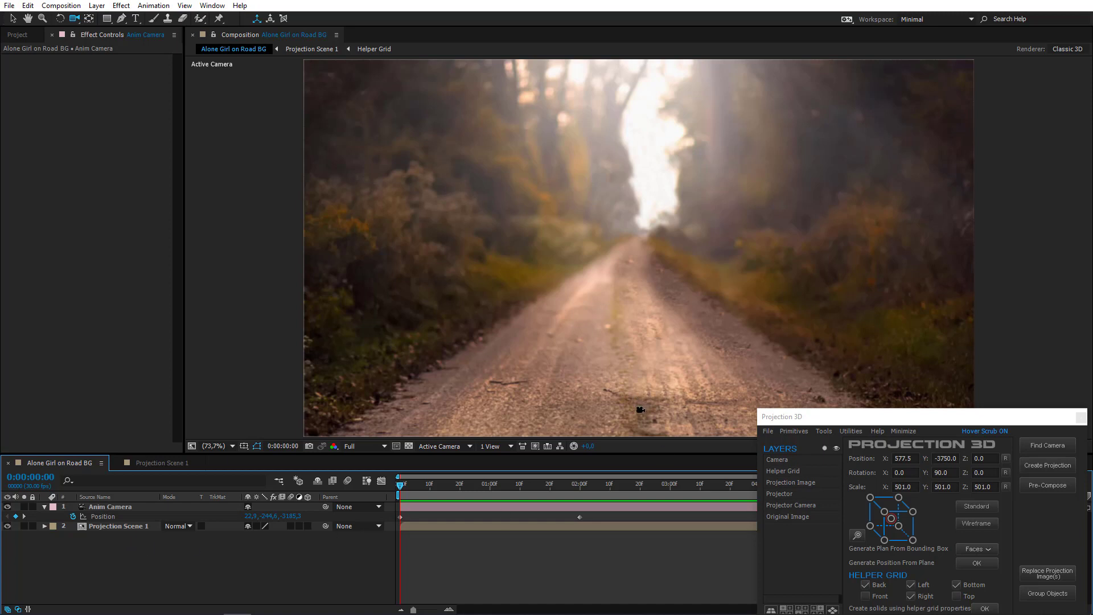
In Projection Scene 1, set the Bottom surface's Generate Position point onto the road.
double_click(125, 527)
left_click(110, 535)
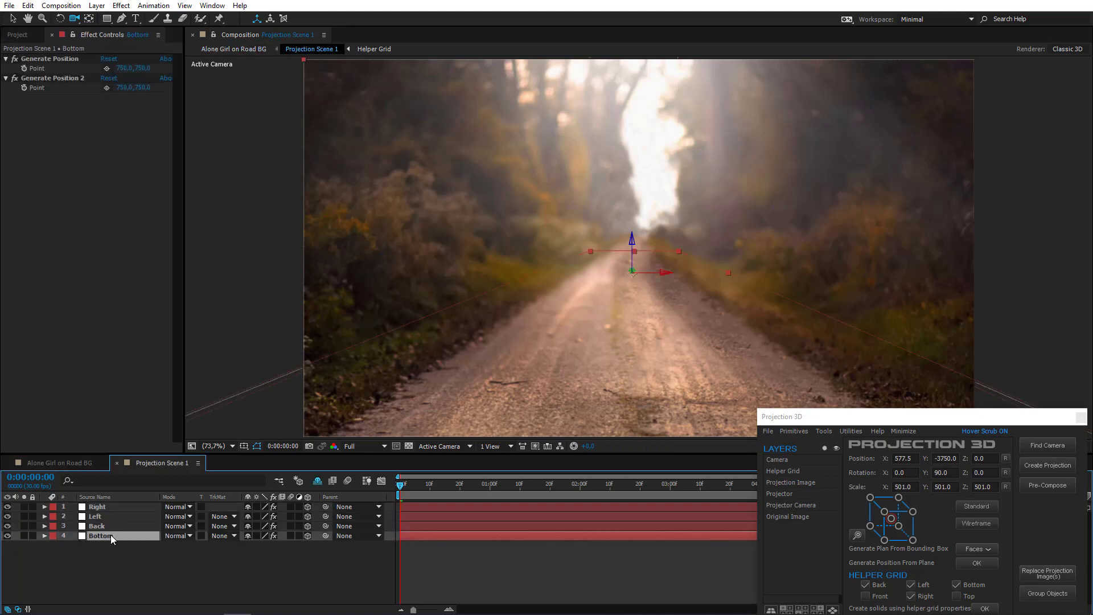
left_click(59, 59)
left_click(106, 68)
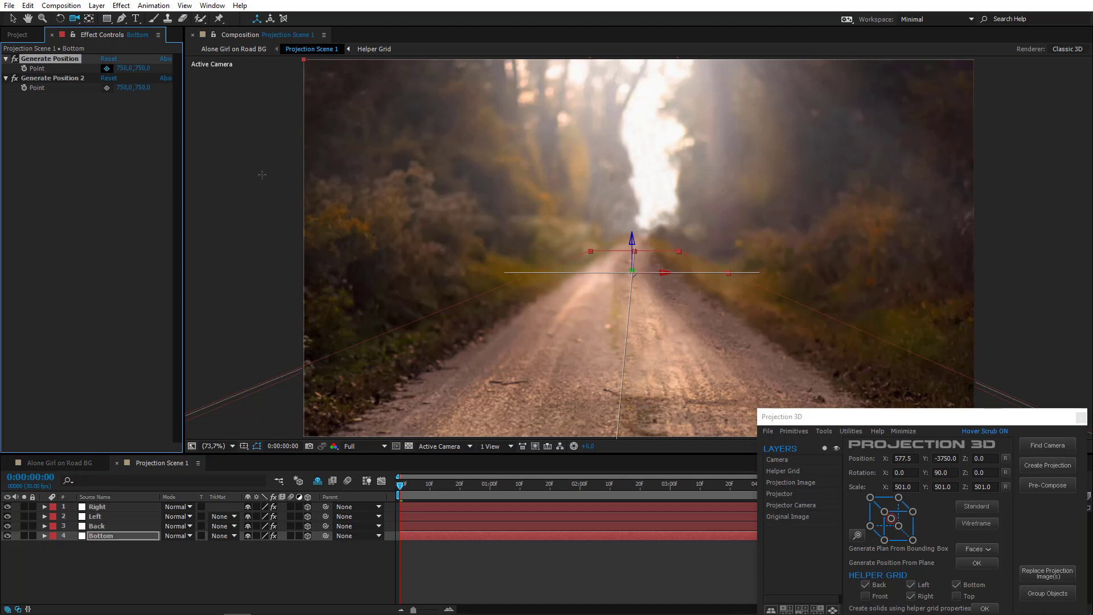
left_click(645, 405)
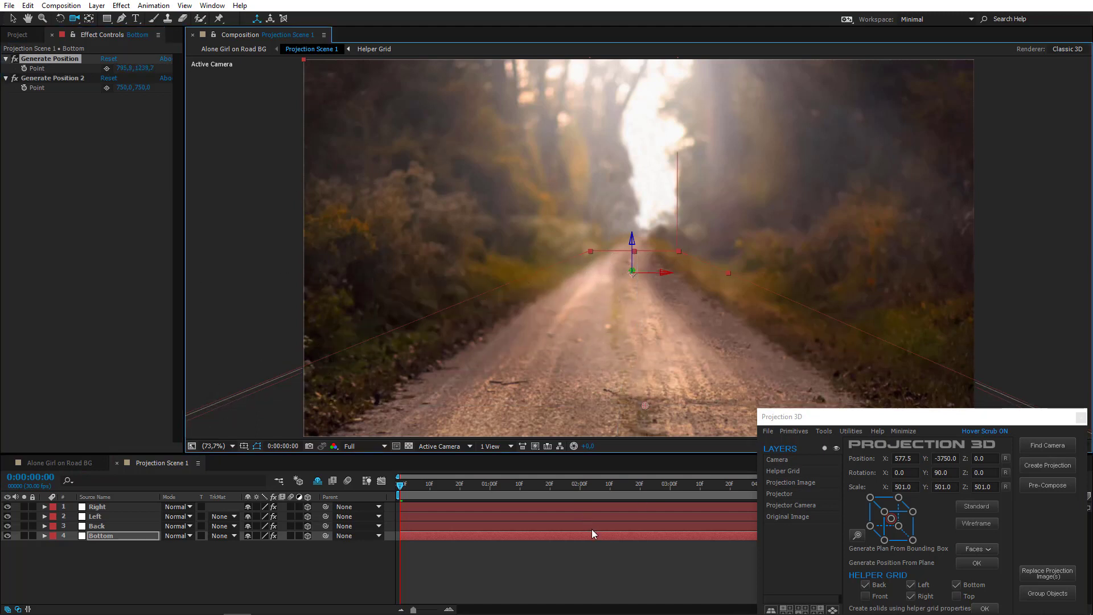
Import the Girl image into the scene, then preview it in Alone Girl on Road BG.
left_click(768, 431)
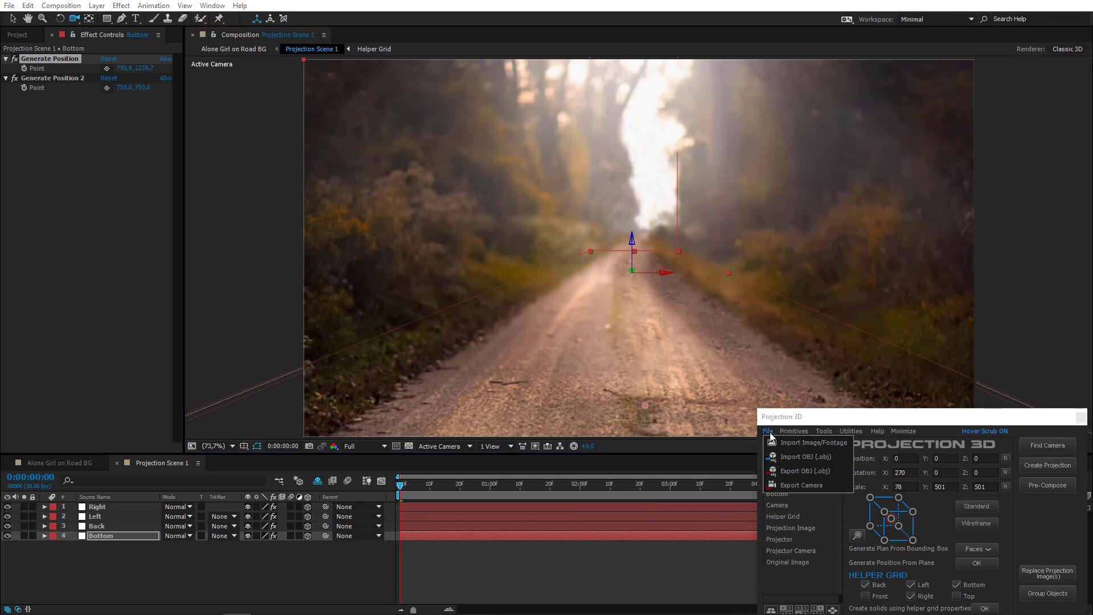
left_click(788, 443)
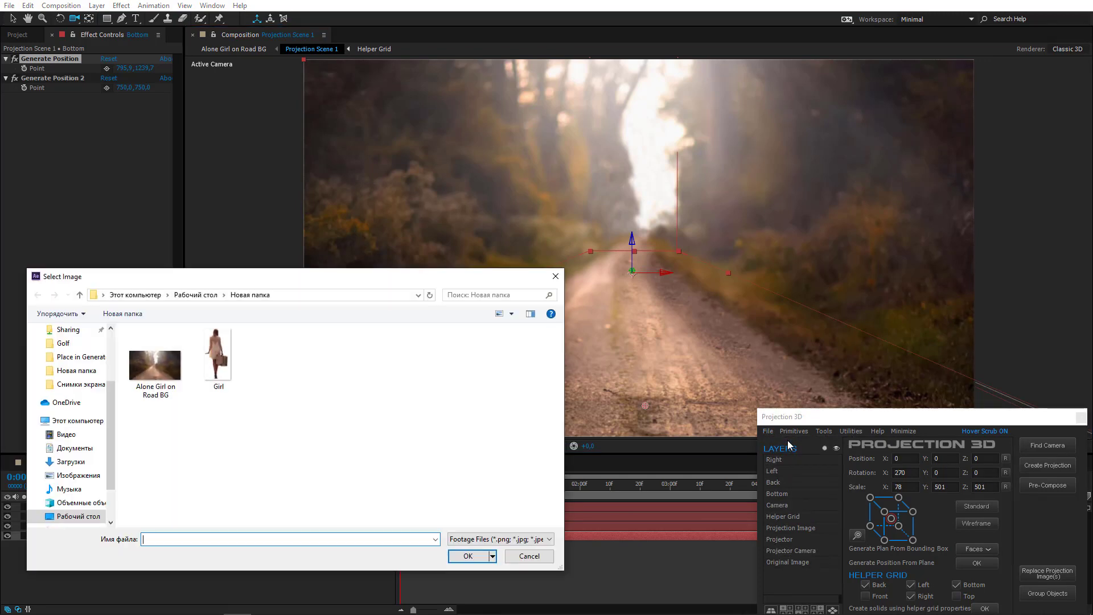
double_click(213, 357)
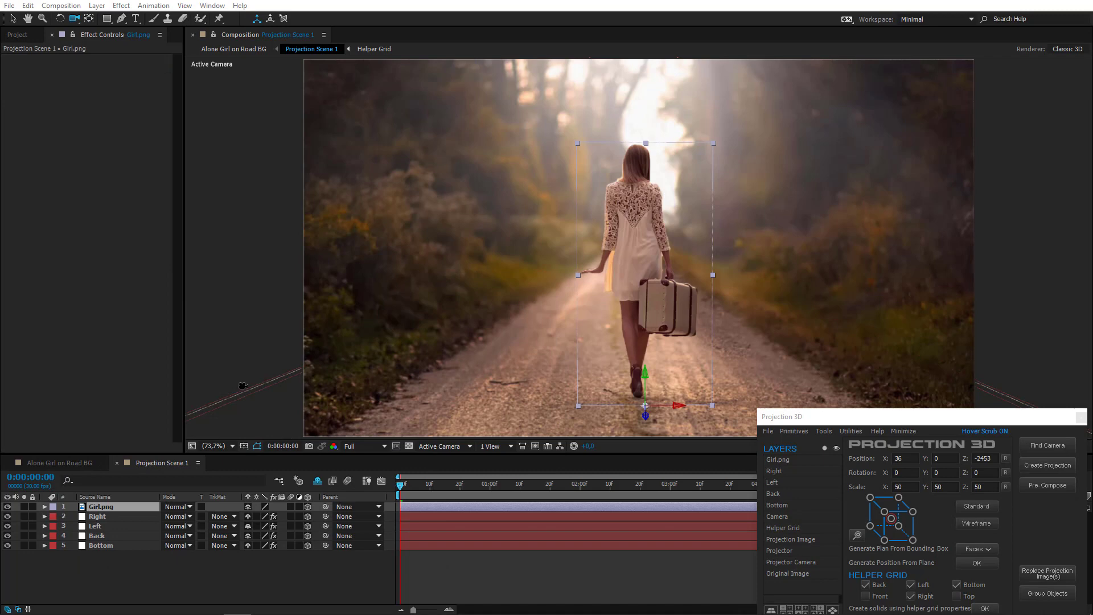
left_click(139, 568)
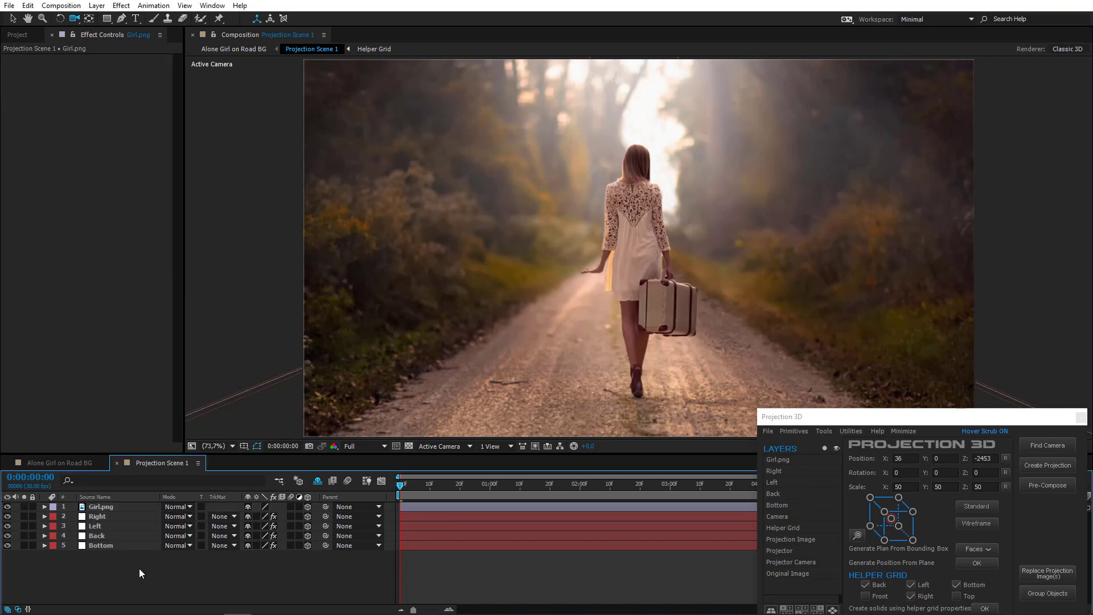
left_click(53, 462)
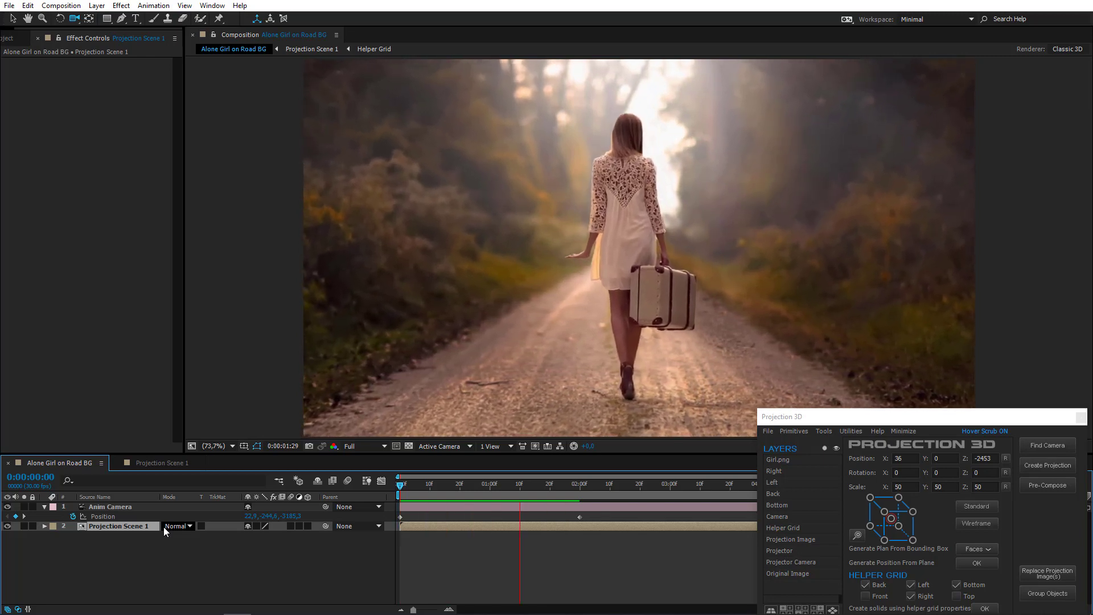
key("space")
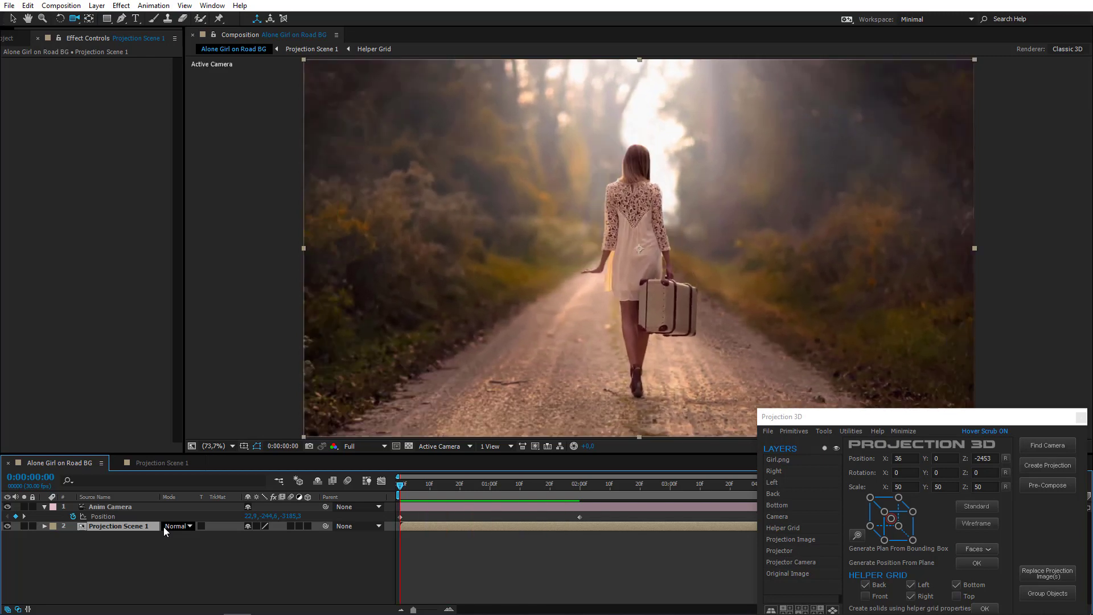
left_click(105, 581)
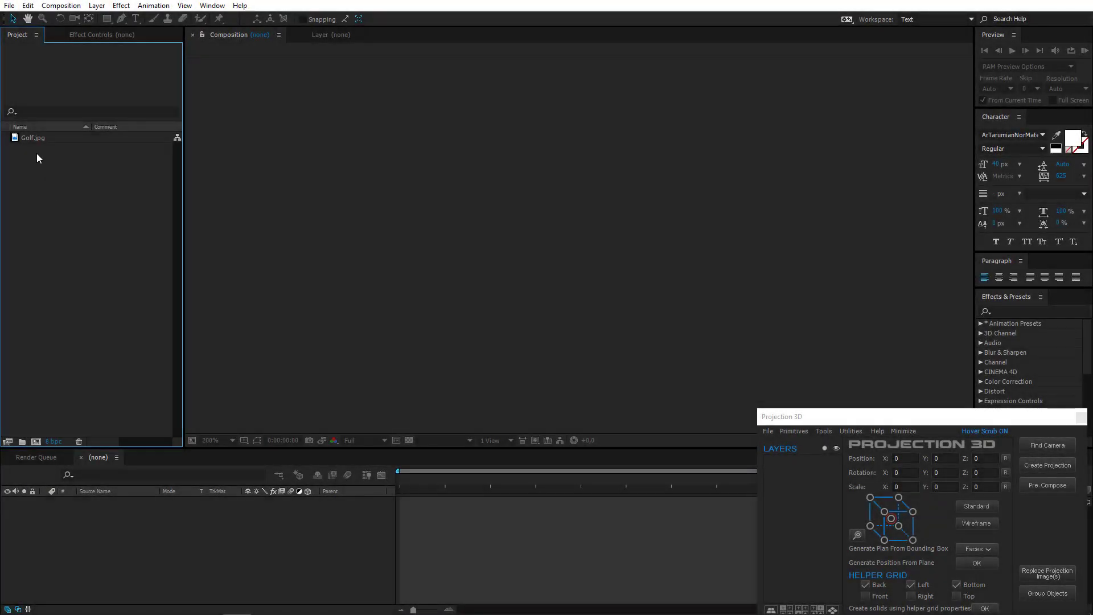
Make a Golf comp from Golf.jpg, add a projection camera and grid, and align the floor to the green.
left_click(33, 138)
left_click_drag(33, 139, 105, 527)
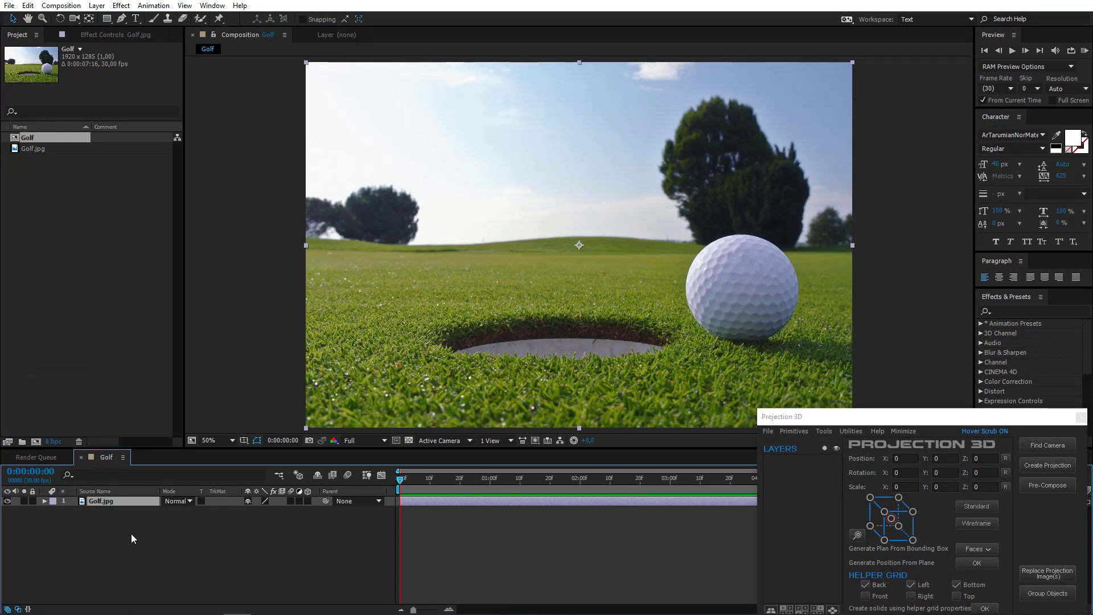
left_click(1049, 446)
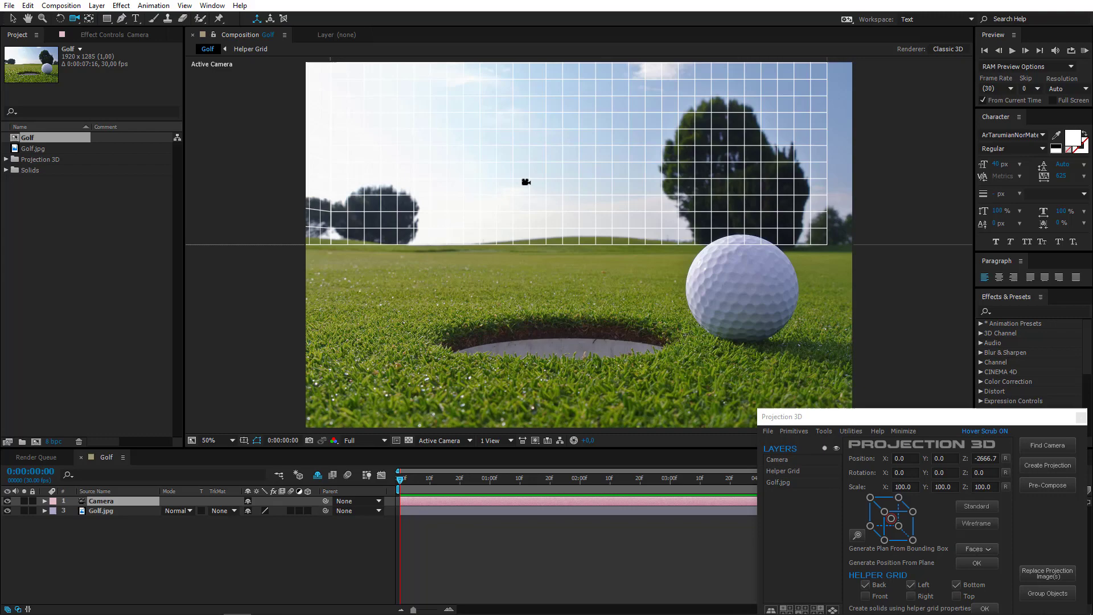
left_click_drag(546, 188, 568, 232)
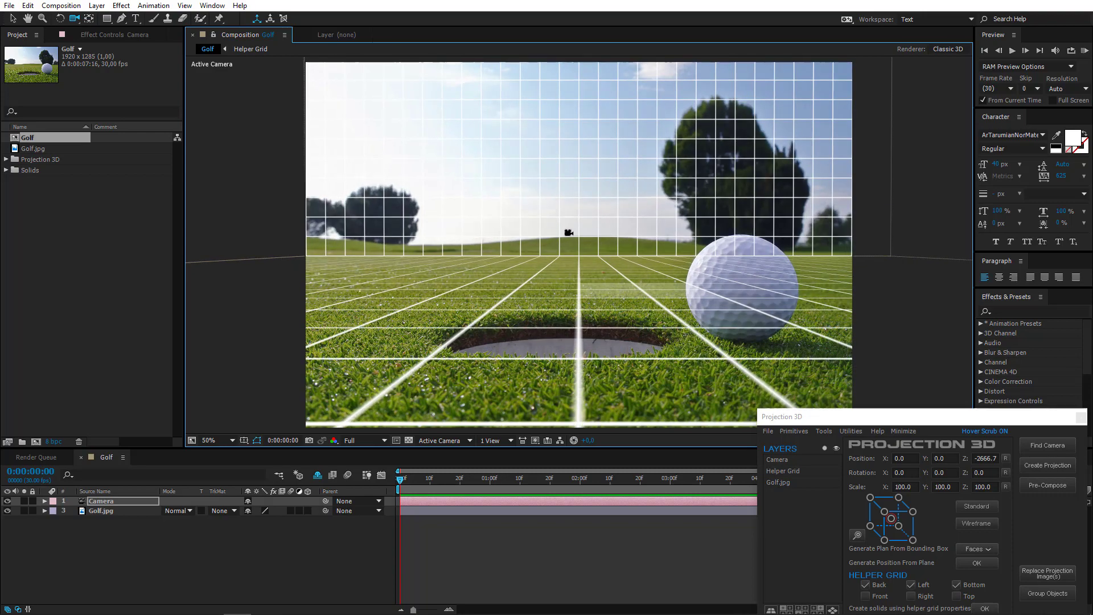
middle_click_drag(569, 232, 602, 246)
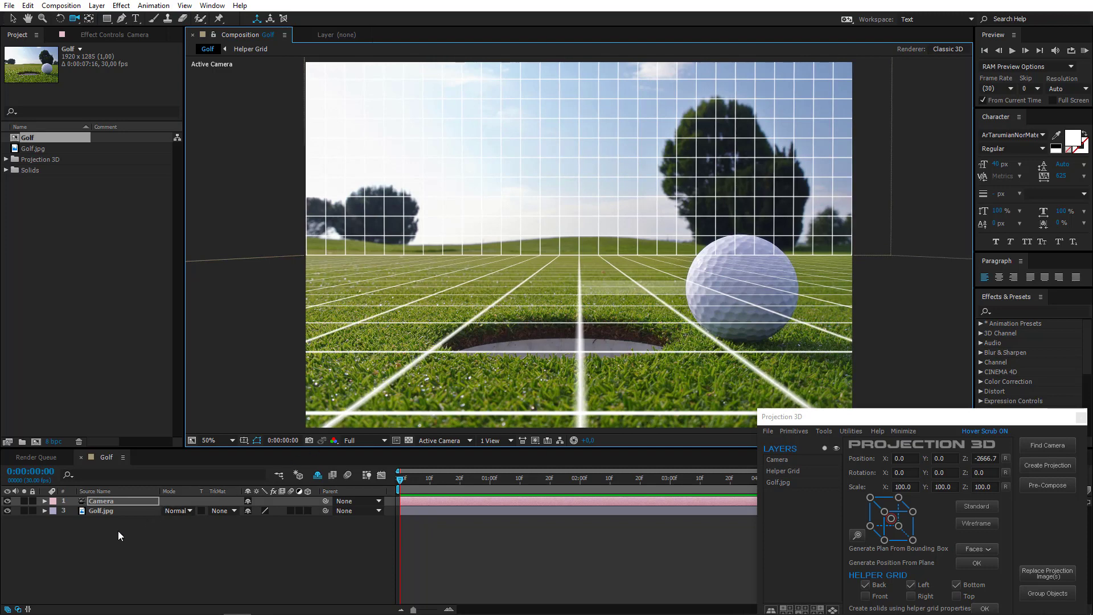
Project the golf photo through the camera and pre-compose it into projection scene copies.
left_click(123, 511, "ctrl")
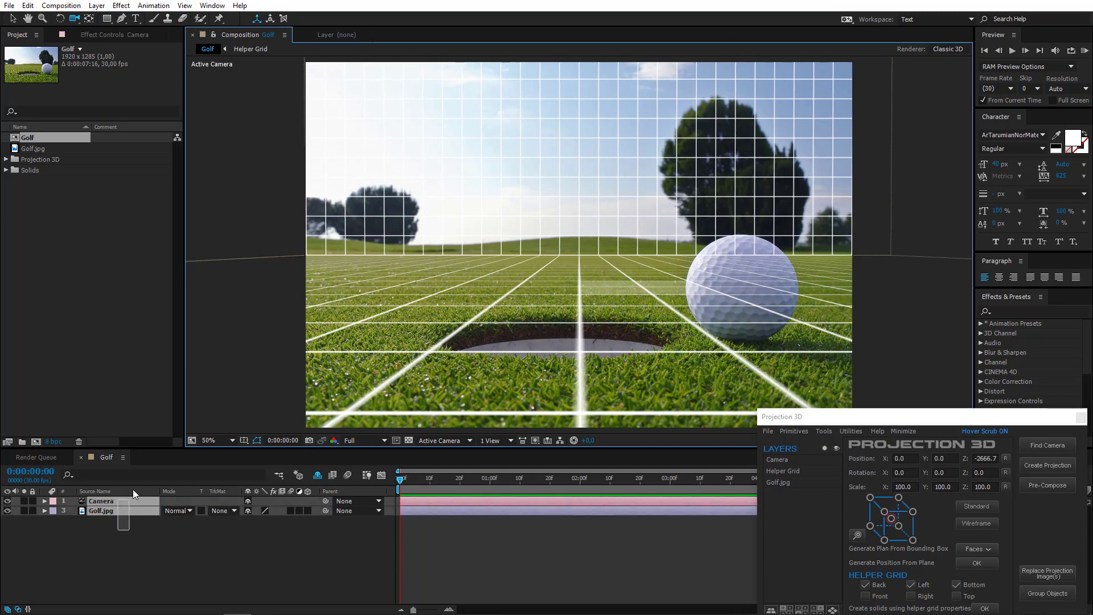
left_click(1035, 462)
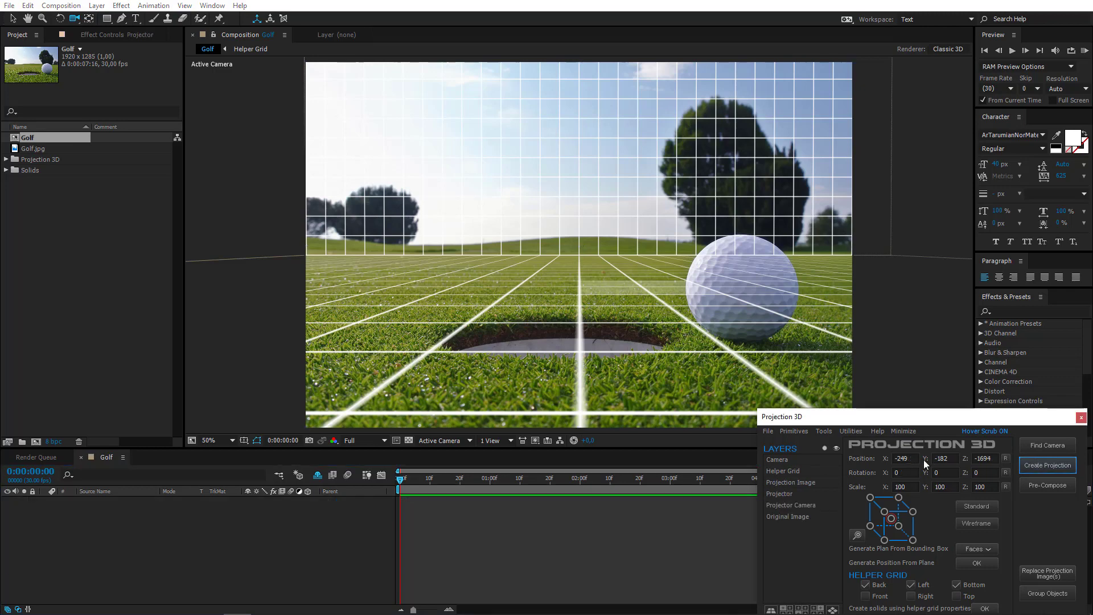
left_click(1043, 486)
double_click(554, 312)
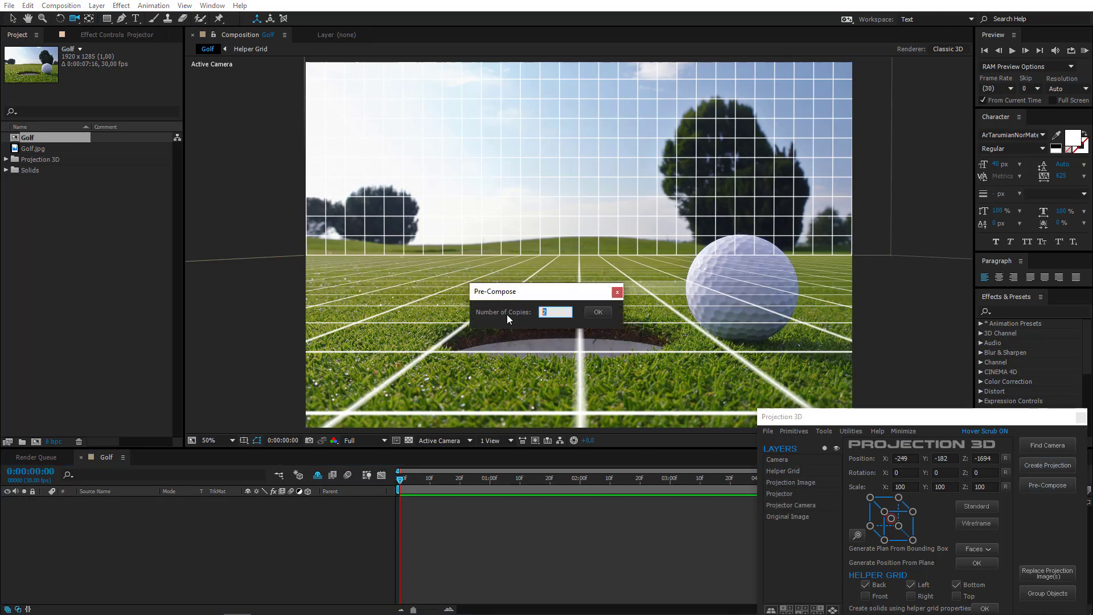
left_click(599, 311)
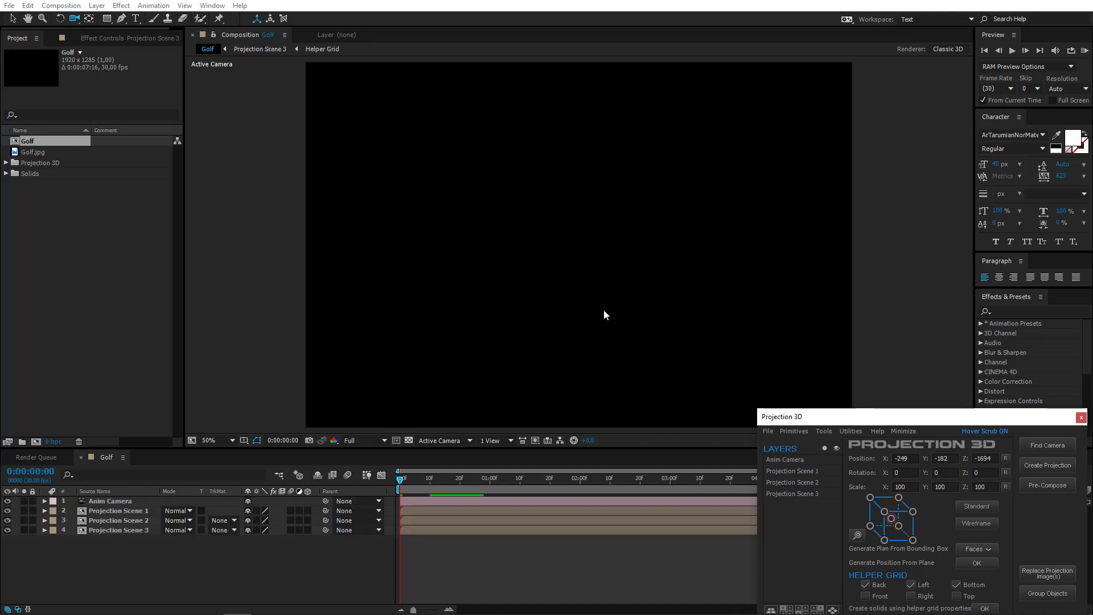
In Projection Scene 3, generate Back and Bottom solids with the left wall excluded.
double_click(122, 529)
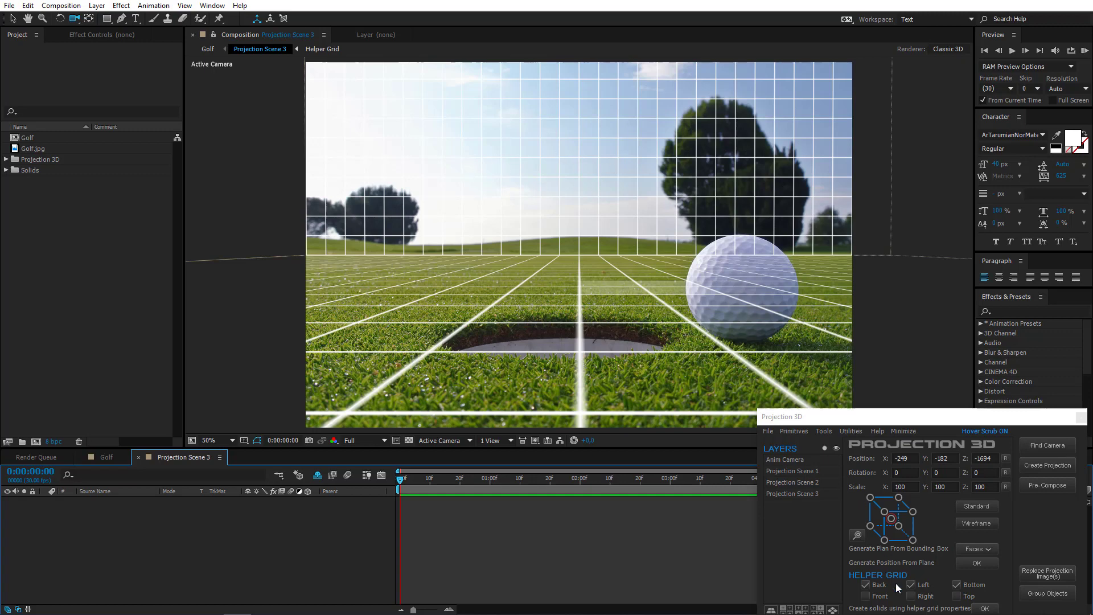
left_click(911, 585)
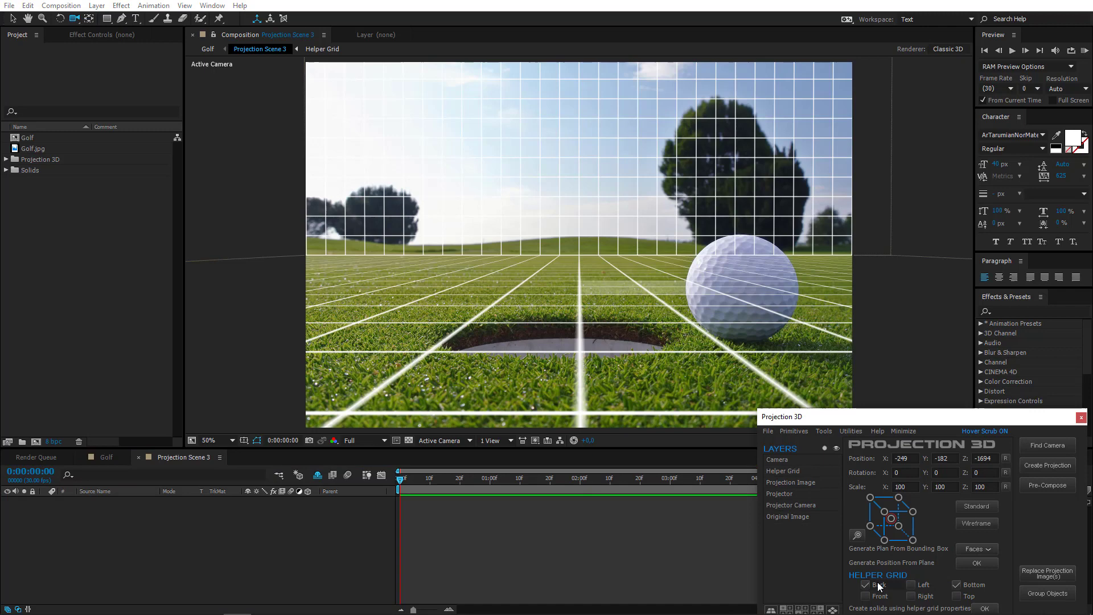
left_click(985, 607)
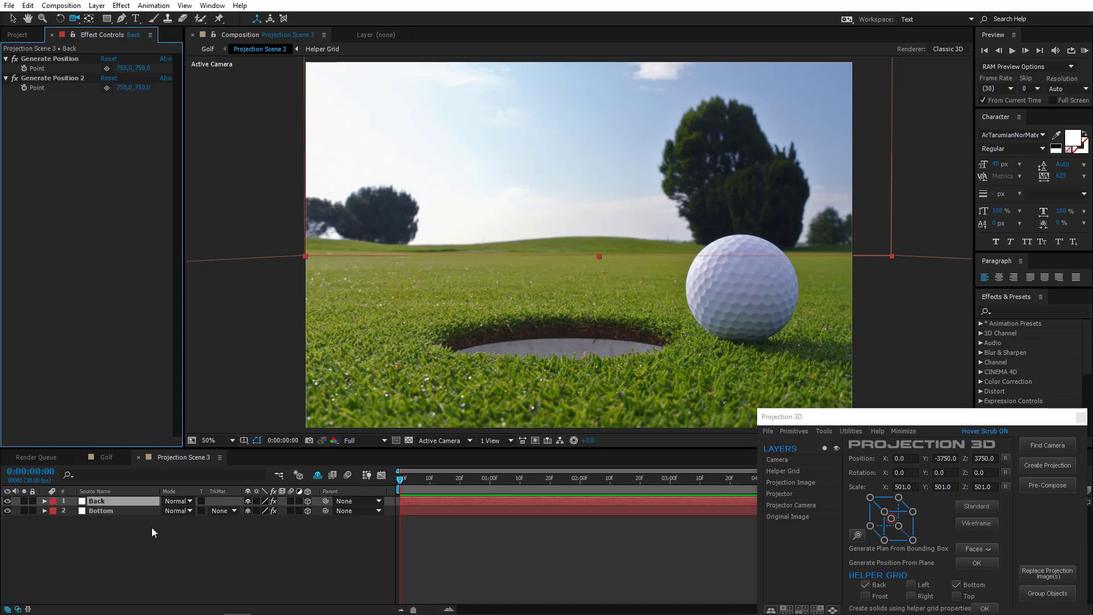
Keyframe the Golf comp's Anim Camera Position at 0 and 2 seconds, pushing in toward the hole.
left_click(114, 511)
left_click(107, 457)
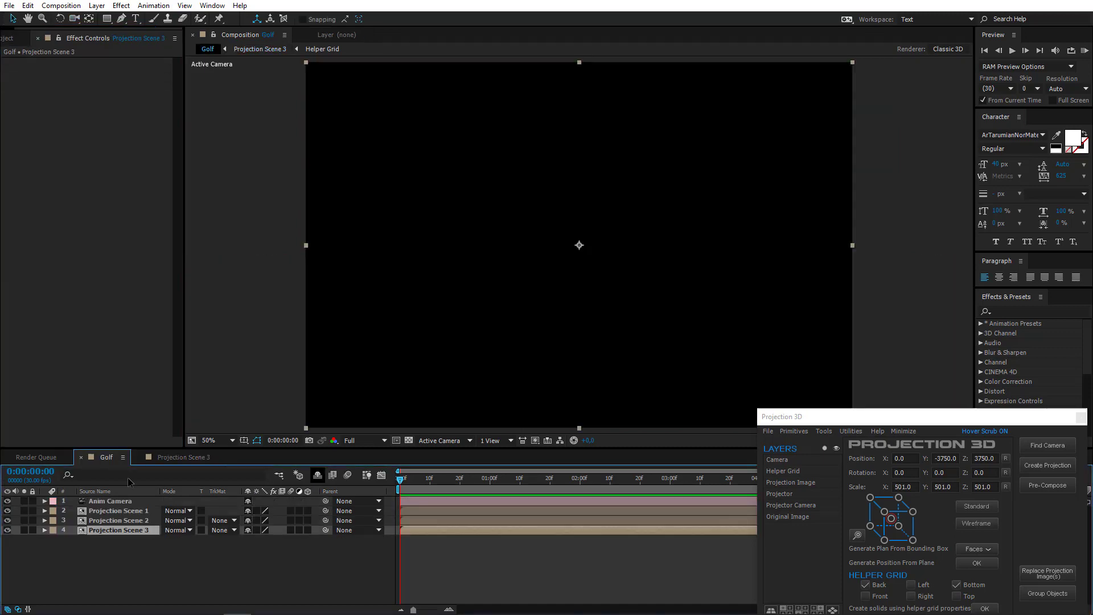
left_click(115, 503)
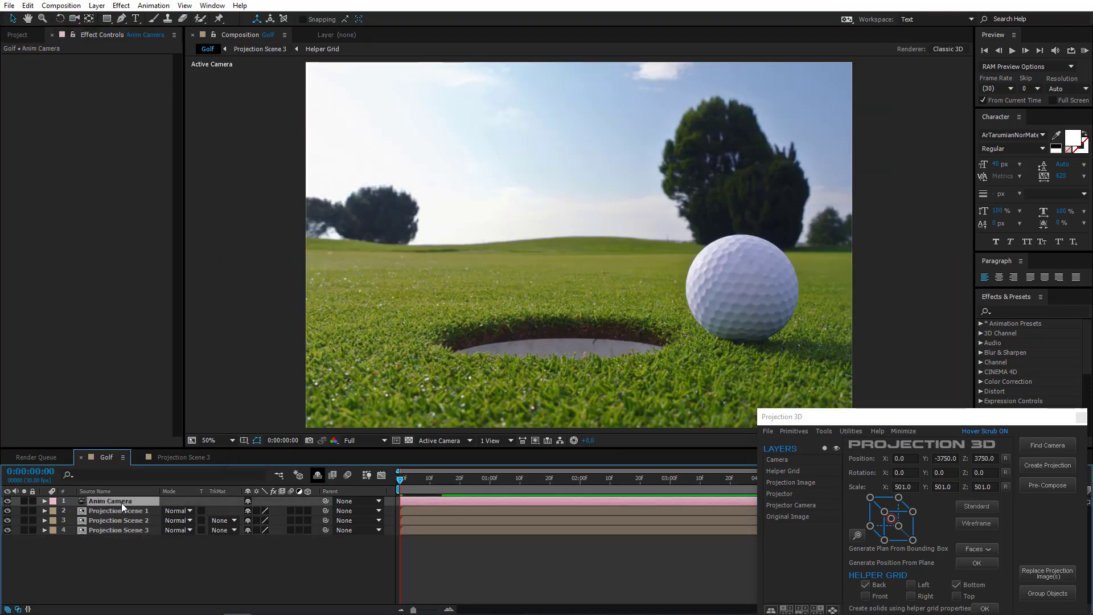
key("p")
left_click(73, 511)
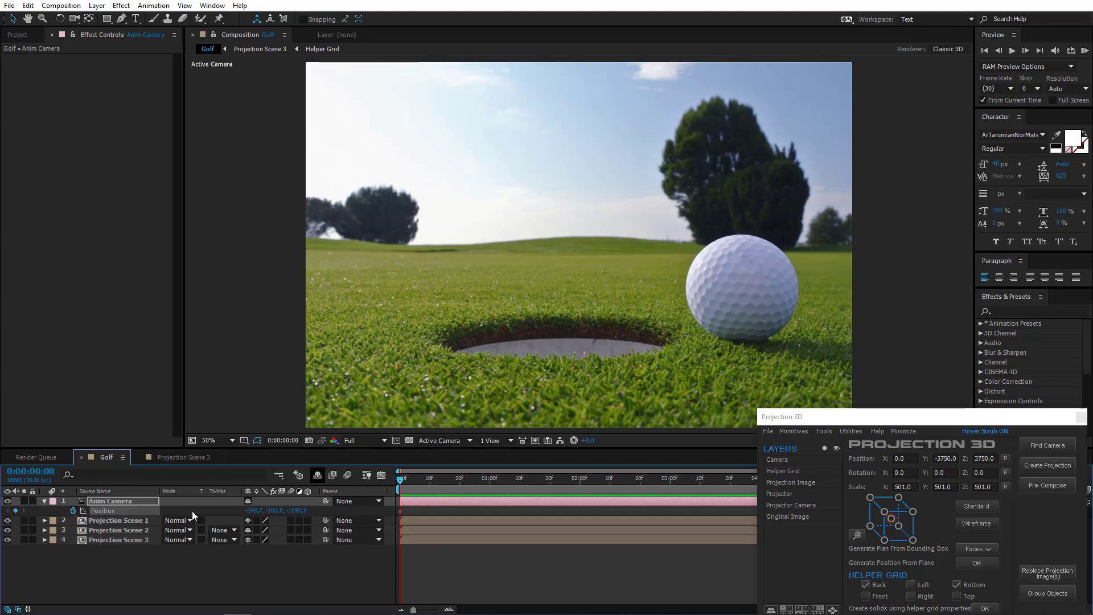
left_click(581, 480)
left_click(75, 20)
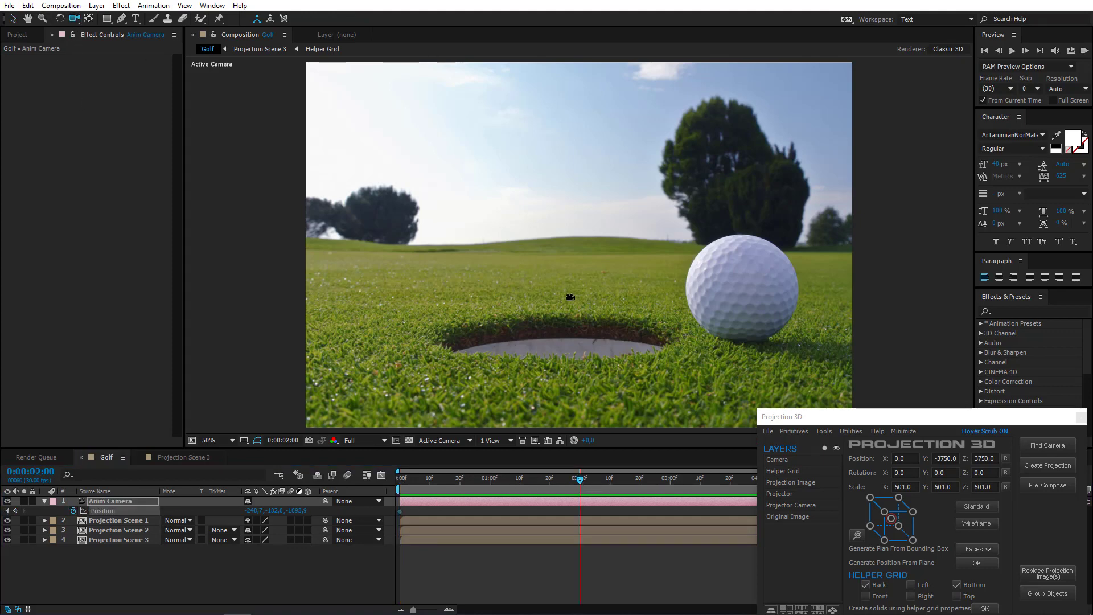
right_click_drag(570, 296, 572, 272)
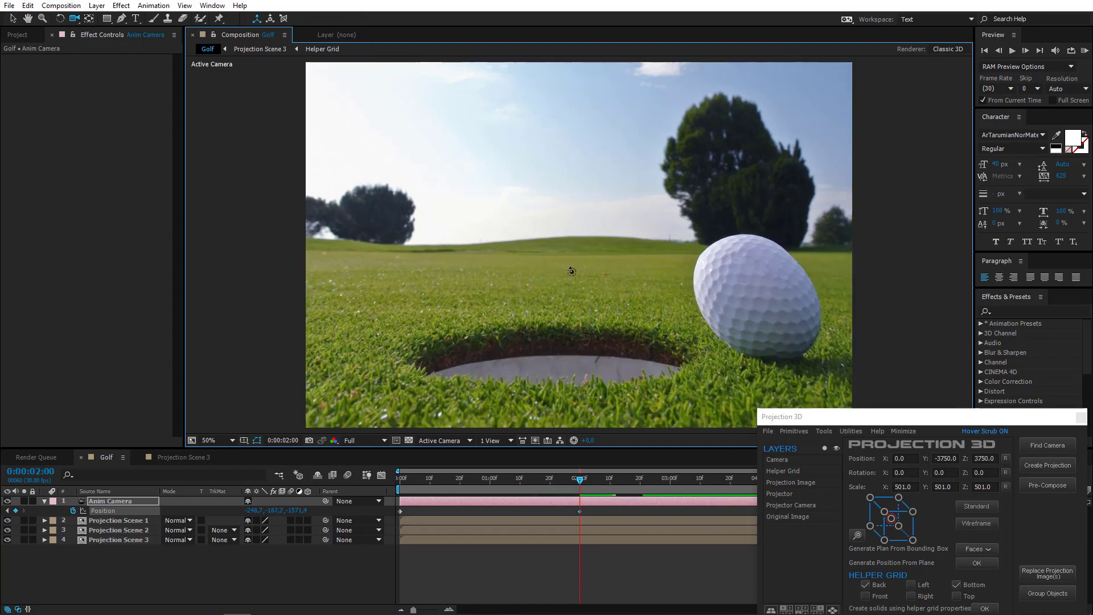
left_click_drag(572, 272, 569, 303)
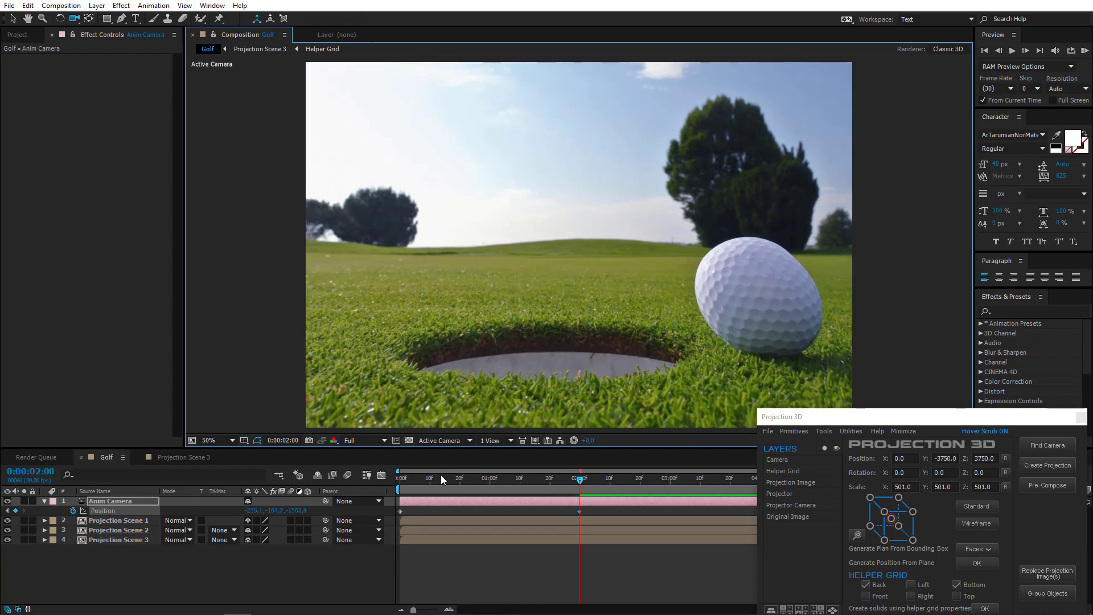
RAM-preview the camera push-in from the start of the timeline.
key("Home")
left_click(357, 491)
key("KP_0")
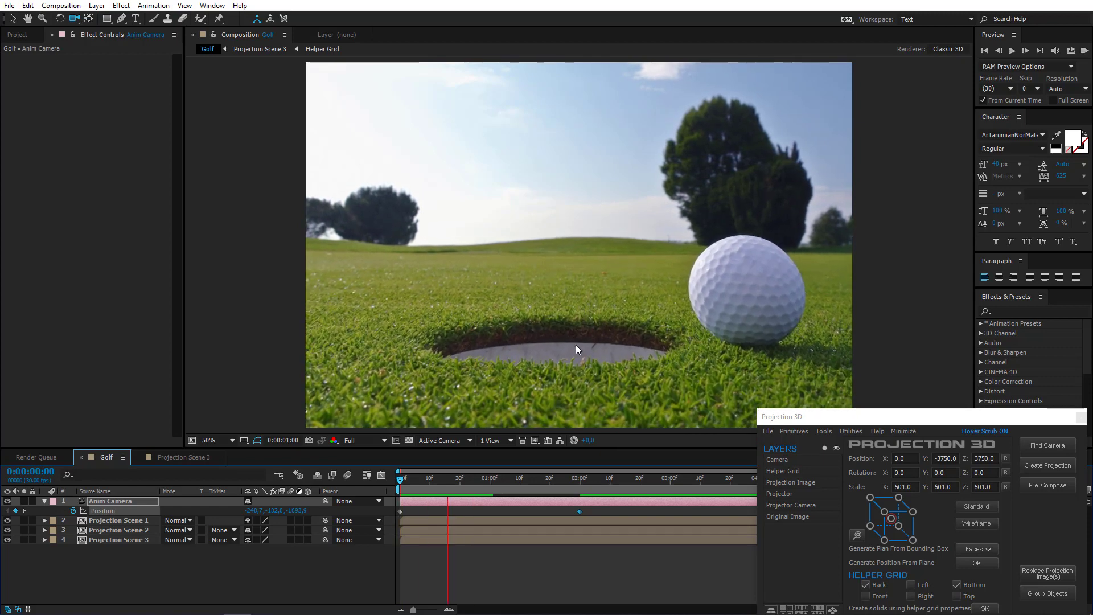
key("space")
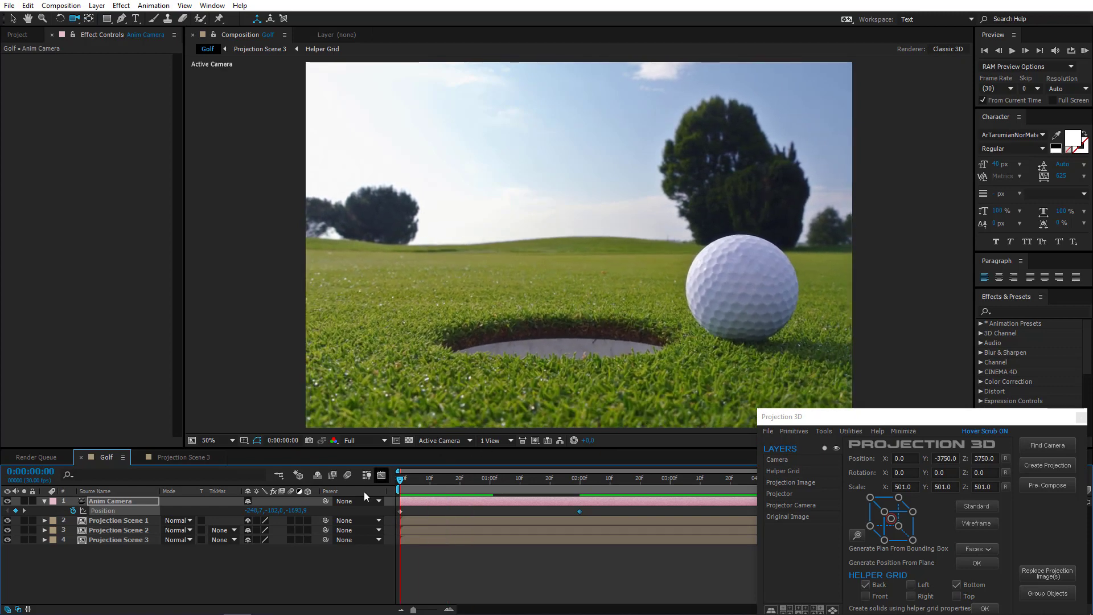
In Projection Scene 3, move the Bottom solid's Generate Position point to the grass under the golf ball.
double_click(131, 541)
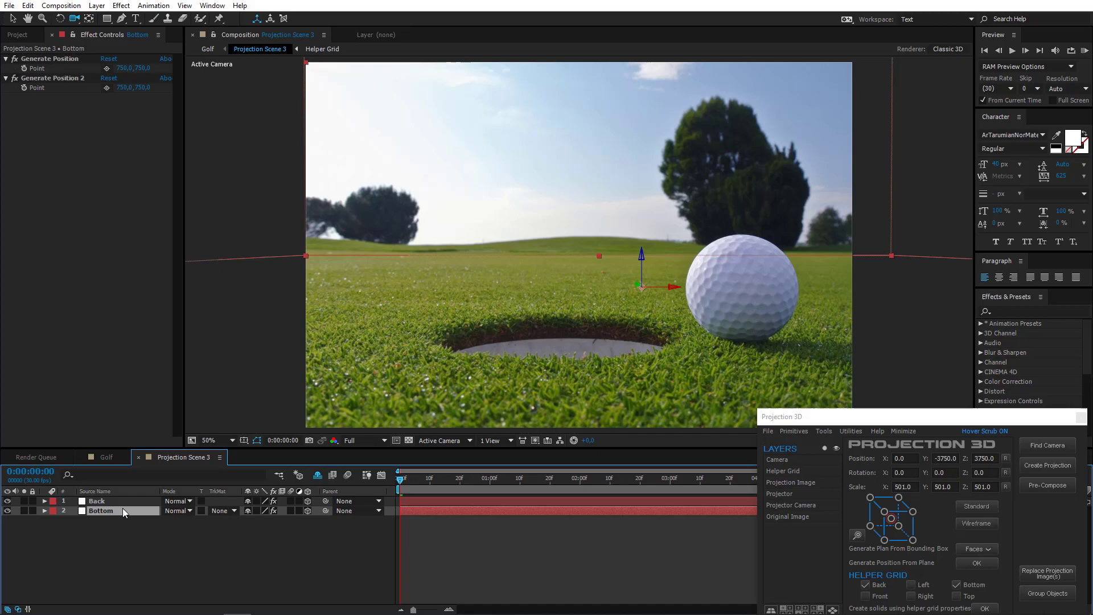
left_click(73, 59)
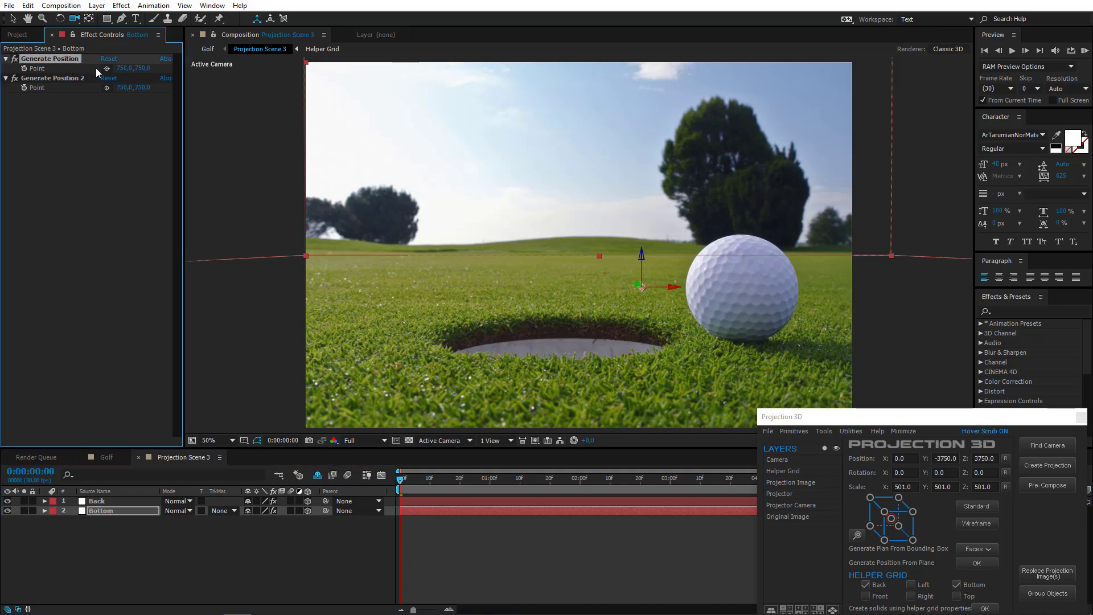
left_click(640, 176)
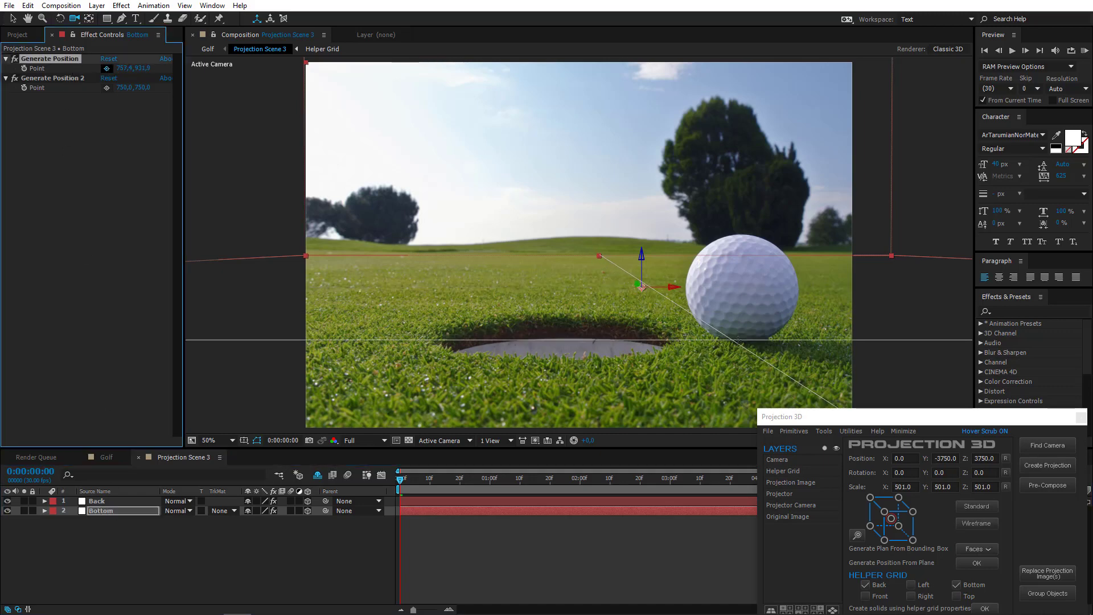
left_click(741, 342)
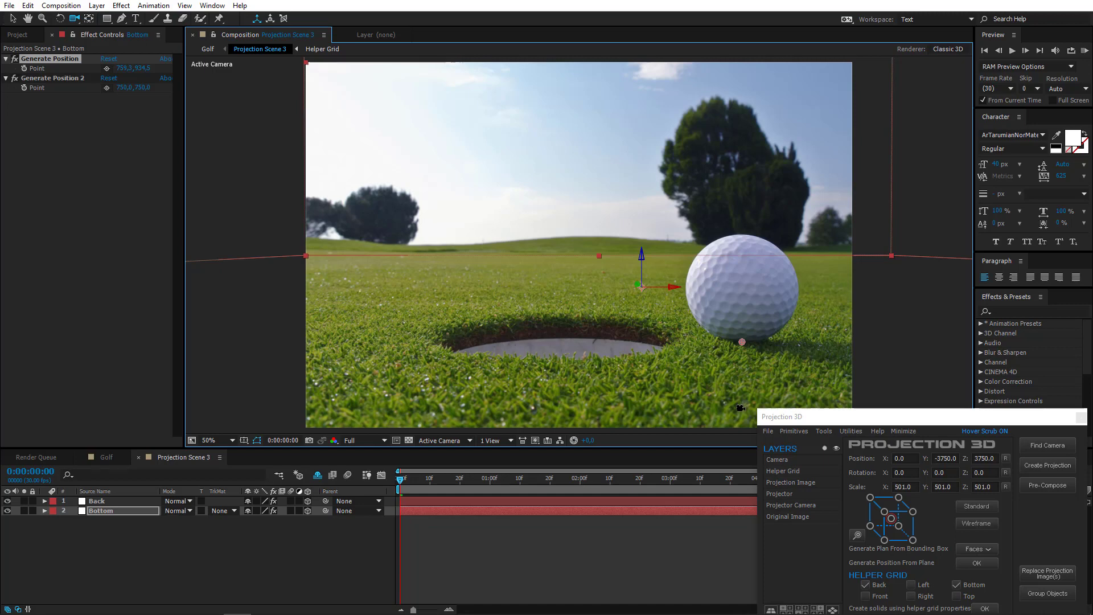
Add a sphere.obj primitive from Projection 3D Primitives around the golf ball.
left_click(793, 431)
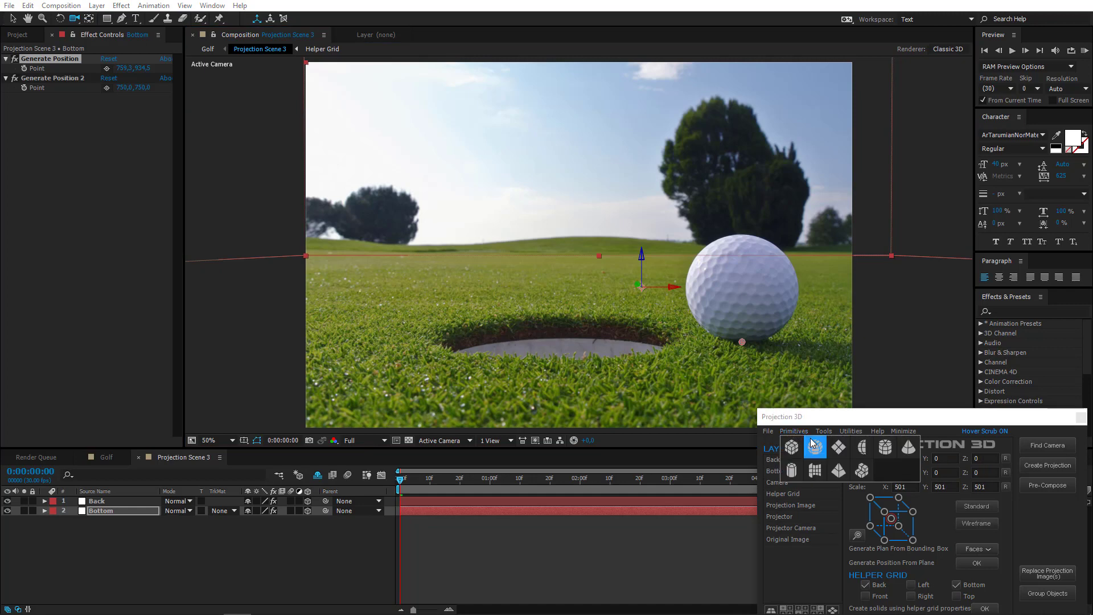
left_click(814, 447)
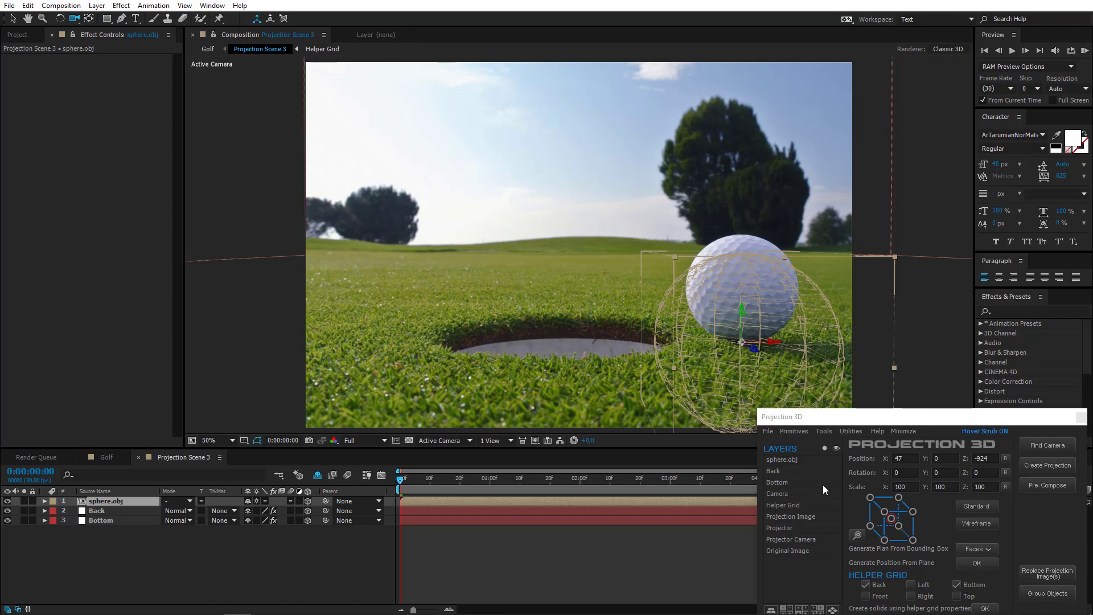
Set the sphere's anchor point to its bottom centre.
left_click(856, 535)
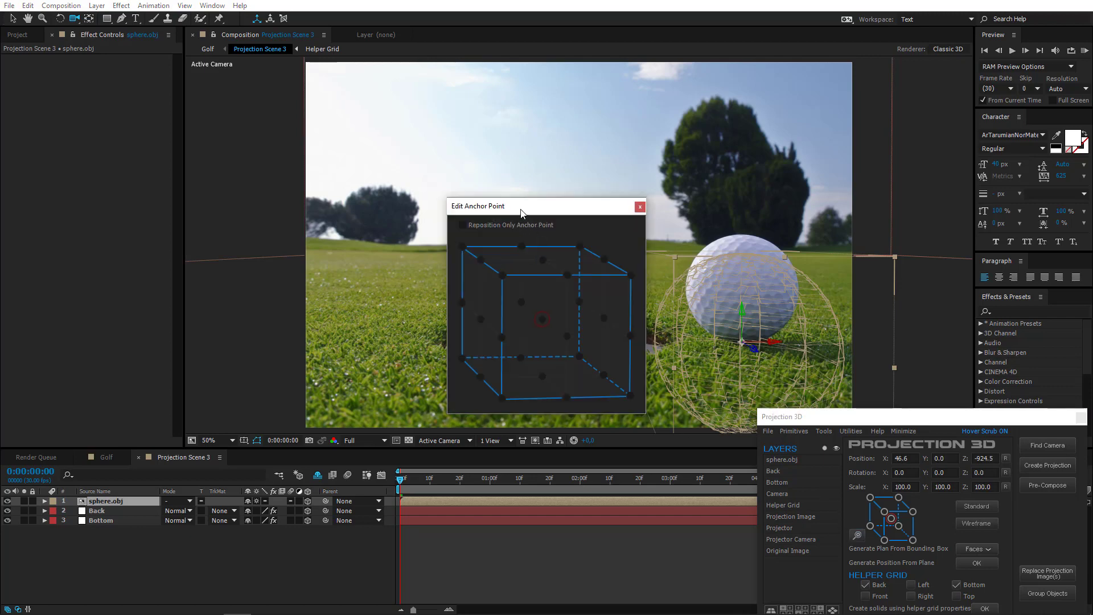
left_click_drag(520, 212, 100, 131)
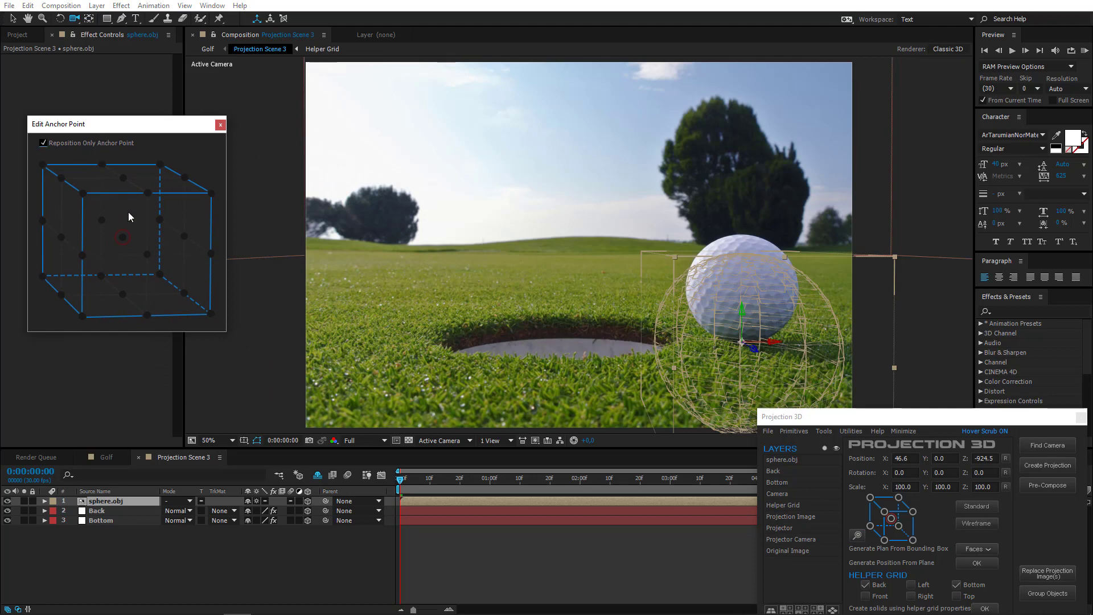
left_click(123, 295)
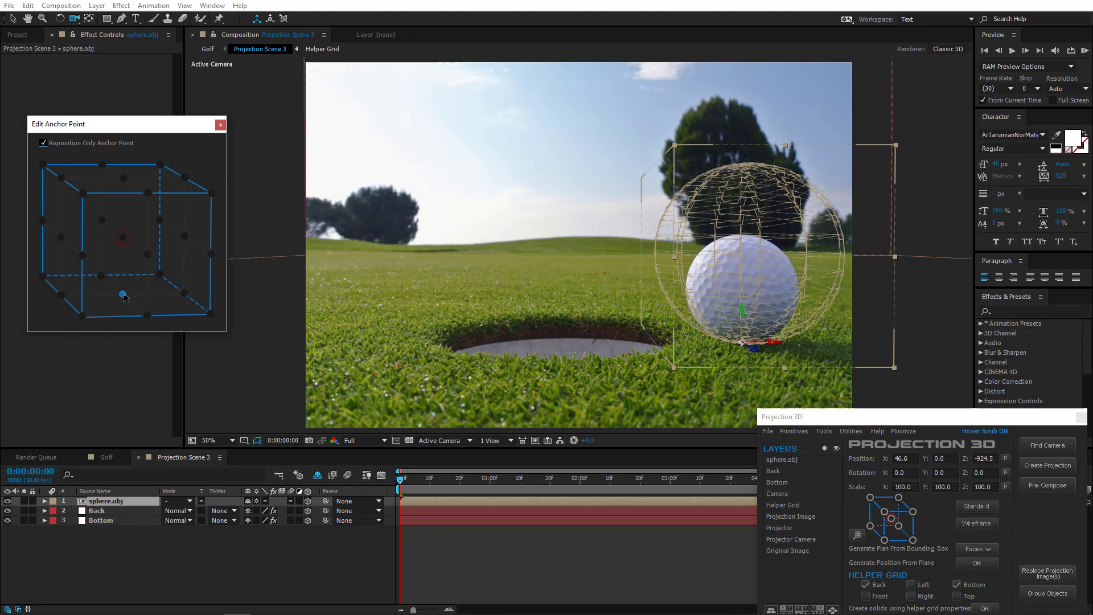
left_click(220, 124)
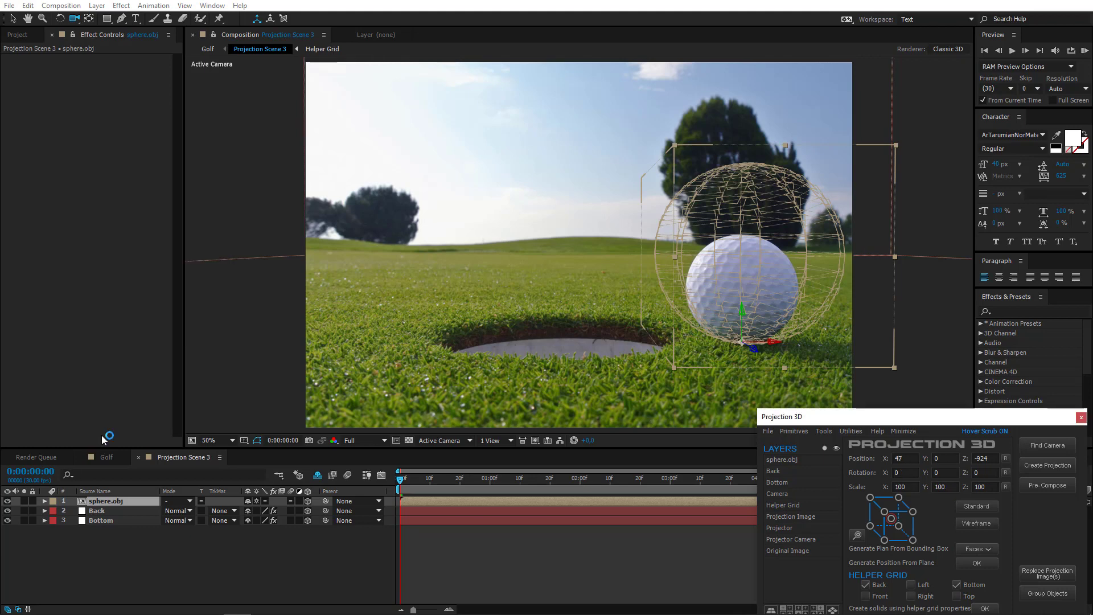
Scale sphere.obj to 60% so it fits the golf ball.
left_click(111, 501)
key("s")
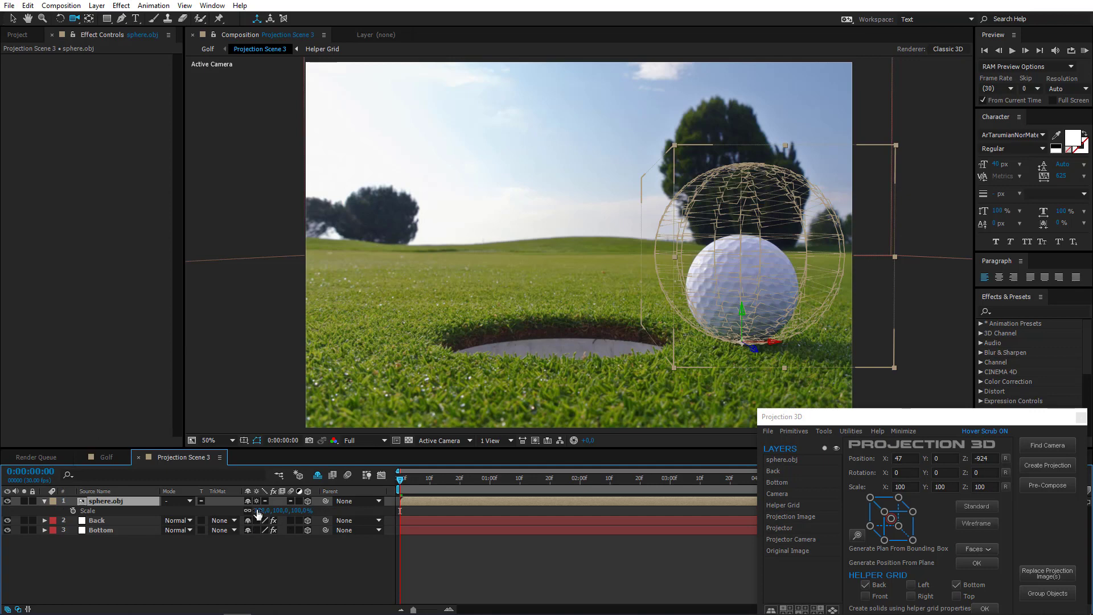
left_click_drag(258, 511, 232, 508)
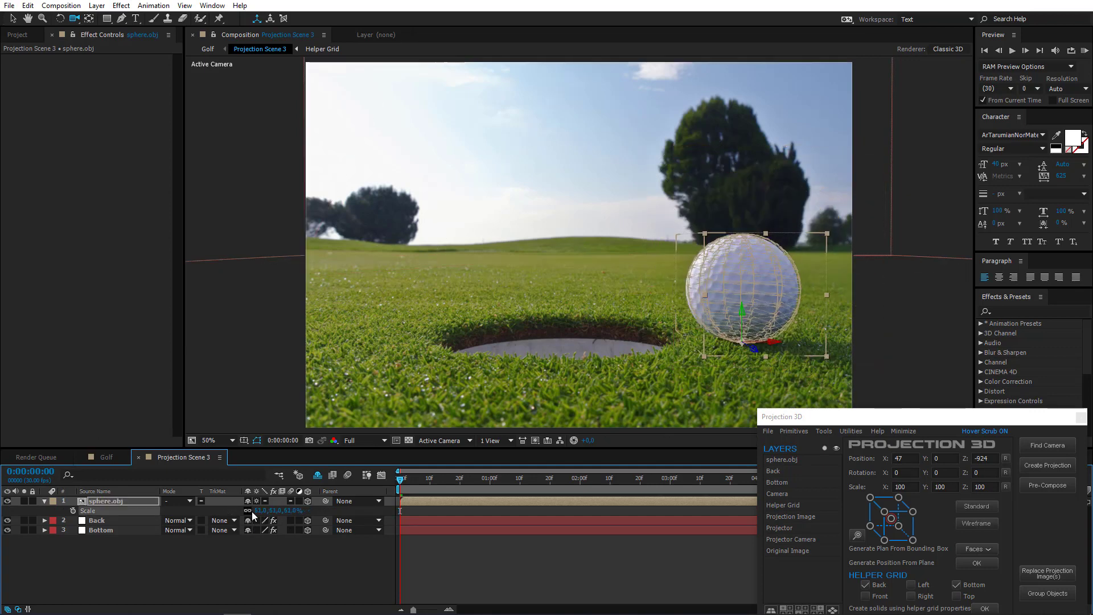
left_click_drag(255, 511, 261, 510)
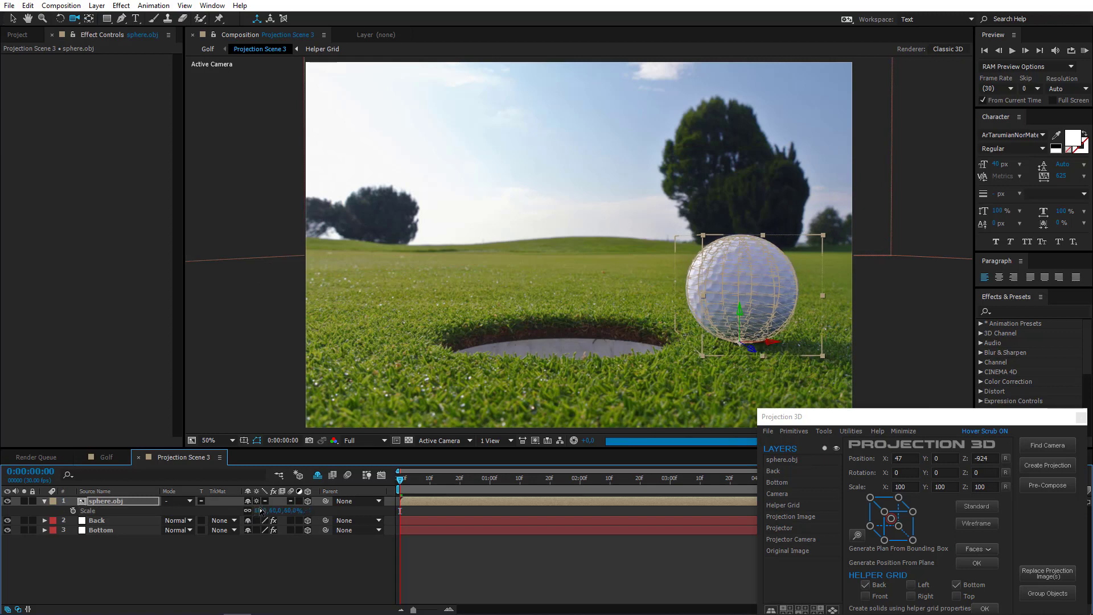
Deselect the sphere, compare against the Golf composition, then return to Projection Scene 3.
left_click(166, 565)
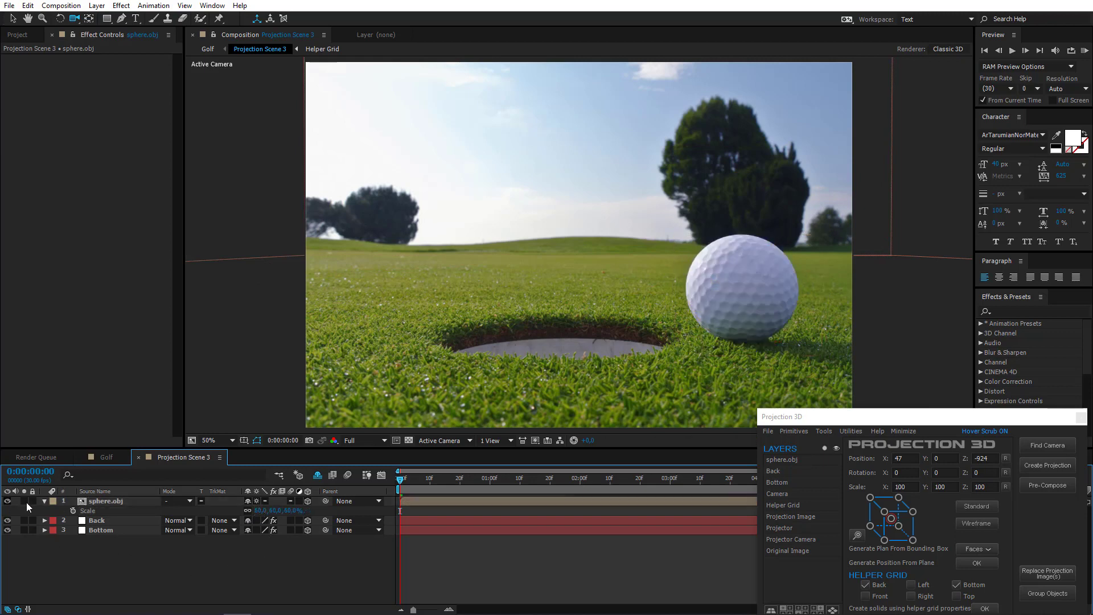
left_click(44, 501)
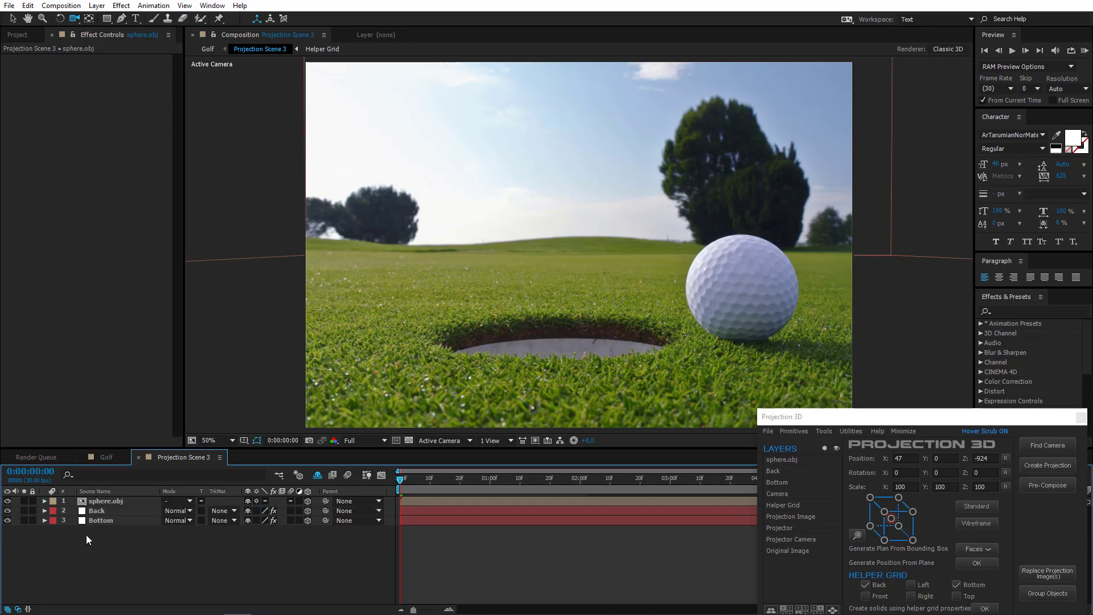
left_click(108, 460)
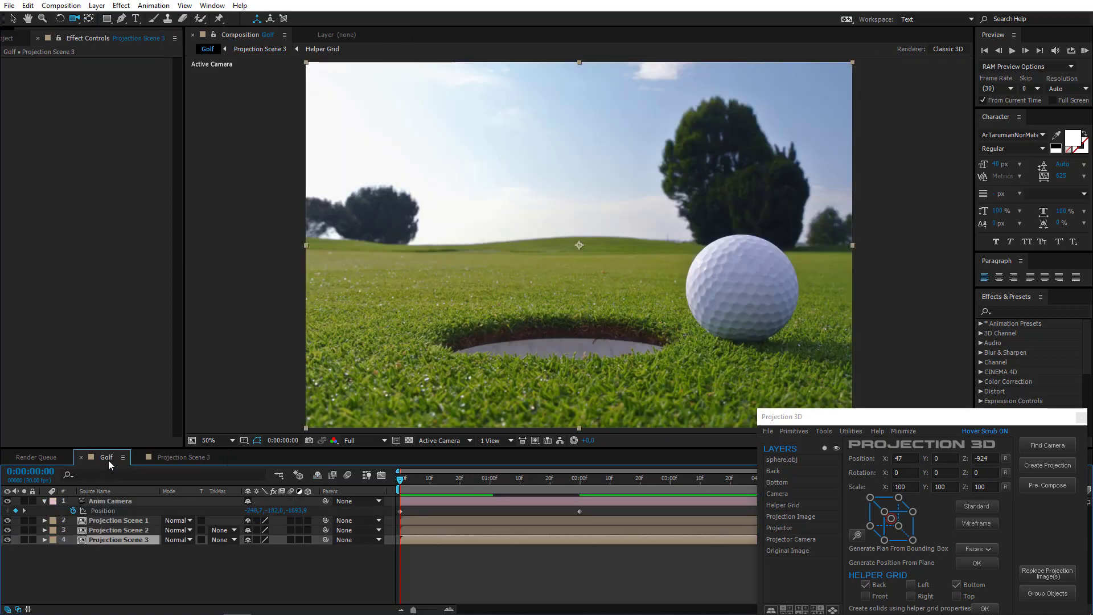
left_click(179, 457)
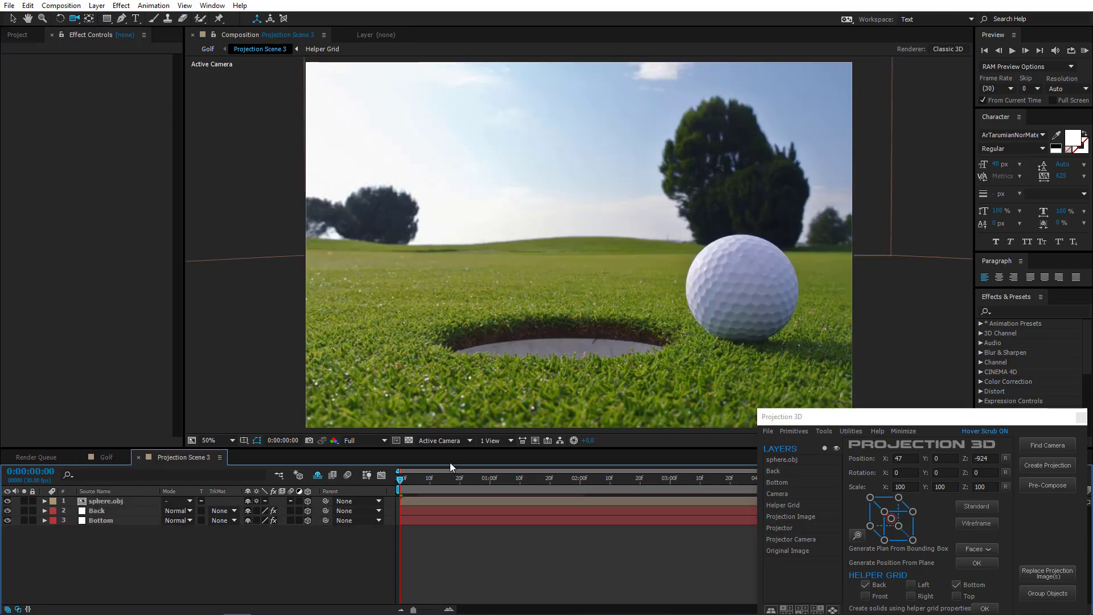
Cut sphere.obj from Projection Scene 3, paste it into Projection Scene 1, then return to Golf.
left_click(106, 500)
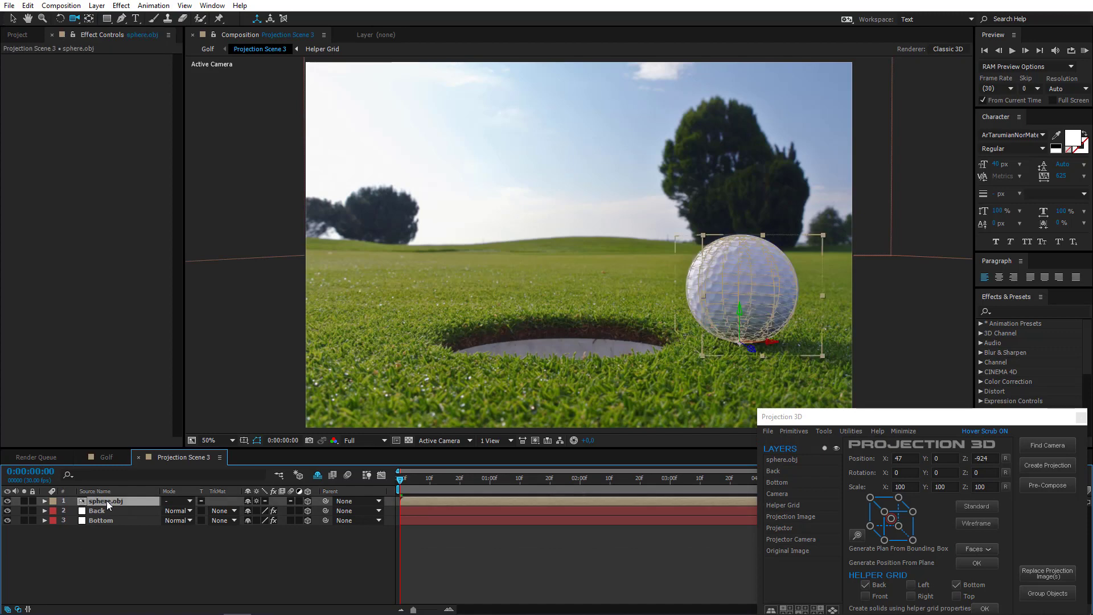
key("ctrl+x")
left_click(108, 457)
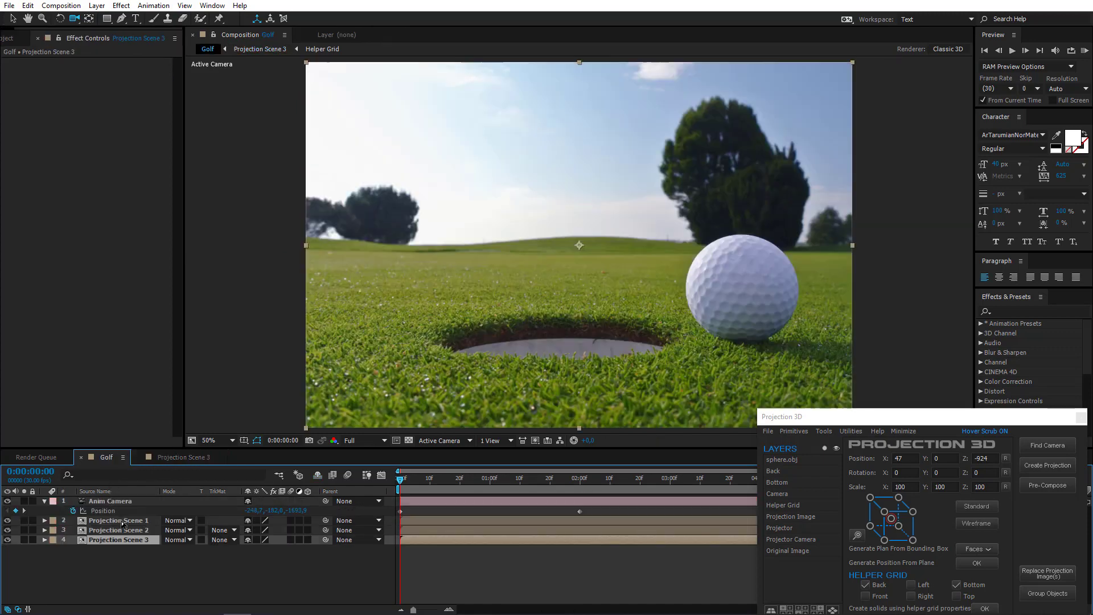
double_click(121, 521)
key("ctrl+v")
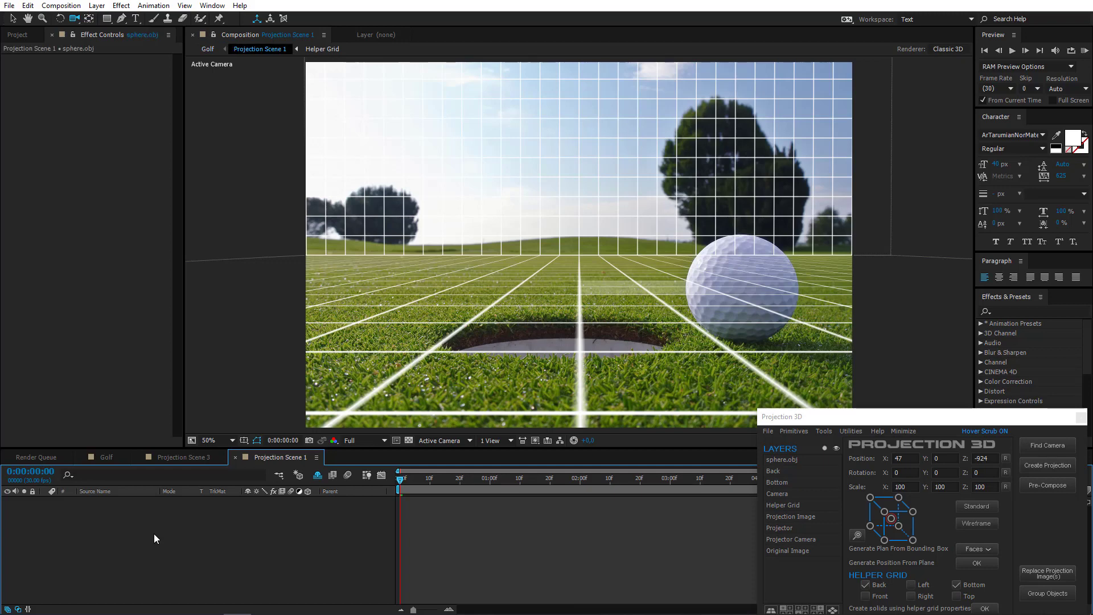
left_click(186, 532)
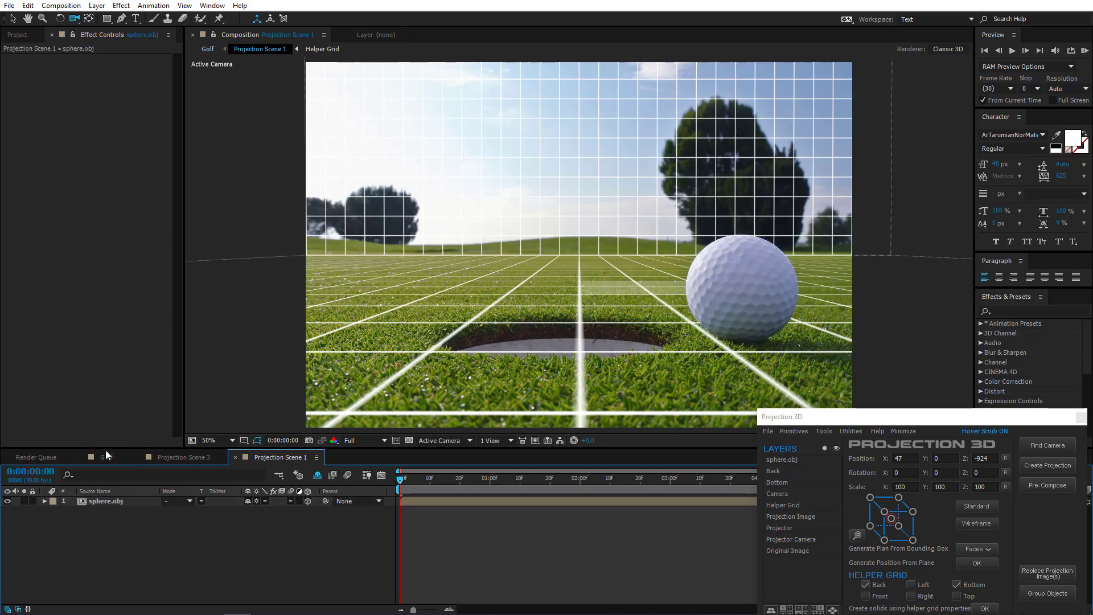
left_click(108, 456)
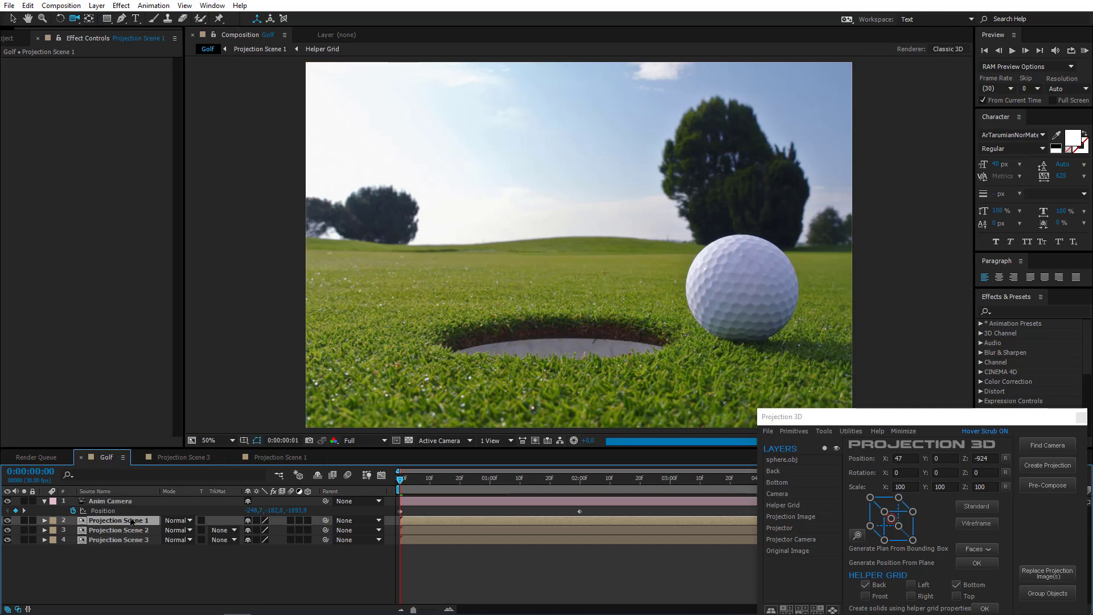
Turn off Solo on Projection Scenes 1 and 3 and deselect all layers.
left_click(24, 520)
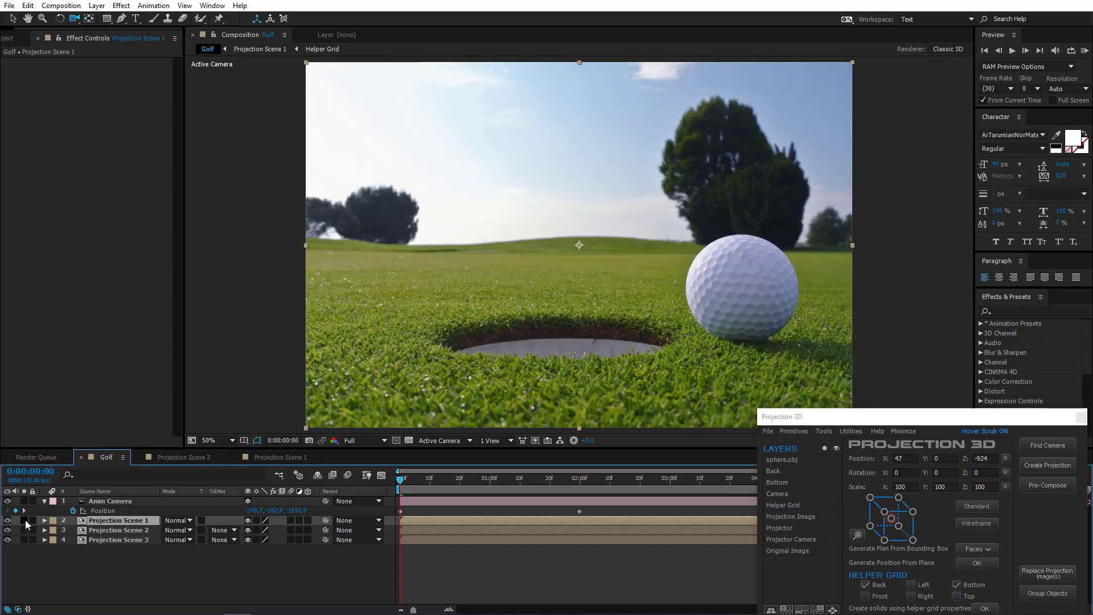
left_click(24, 539)
left_click(24, 539)
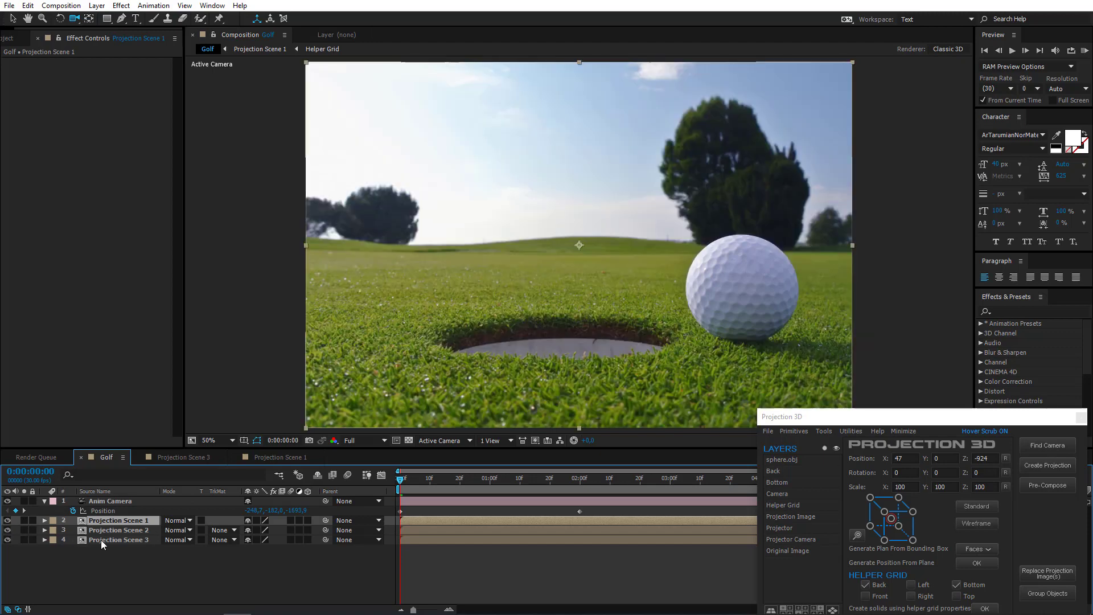
left_click(111, 539)
left_click(327, 509)
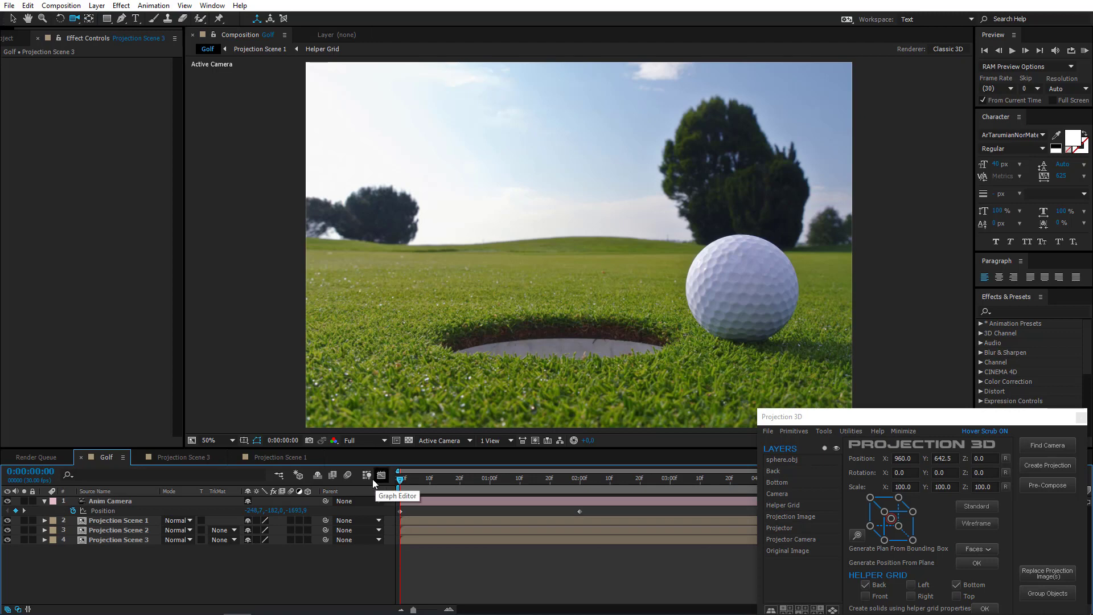
Preview the camera move and stop at 0:00:01:23 to inspect the stretched ball.
key("space")
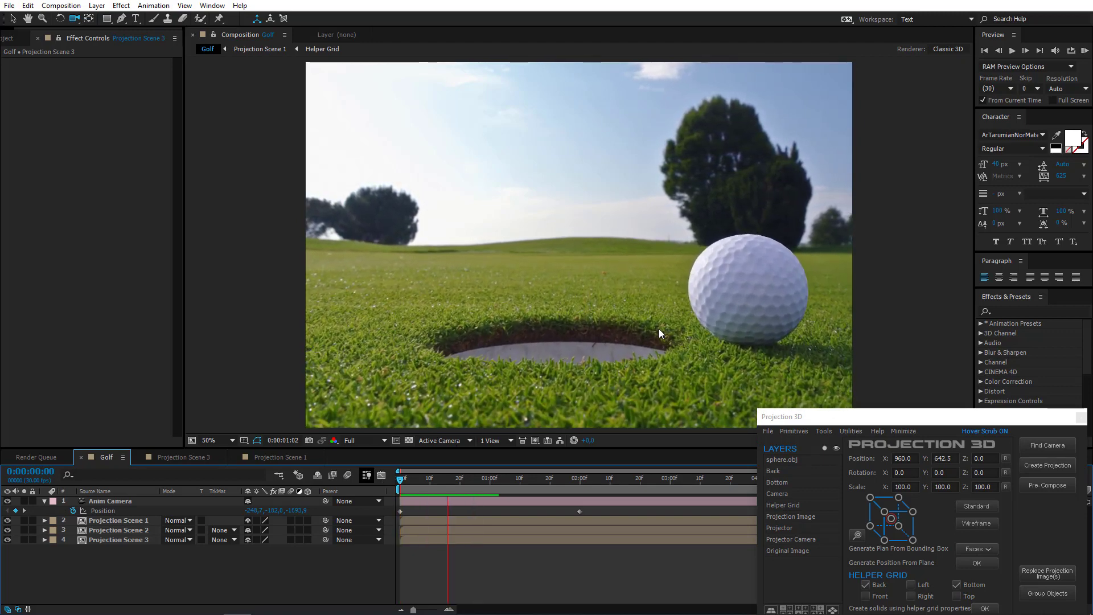
left_click(111, 541)
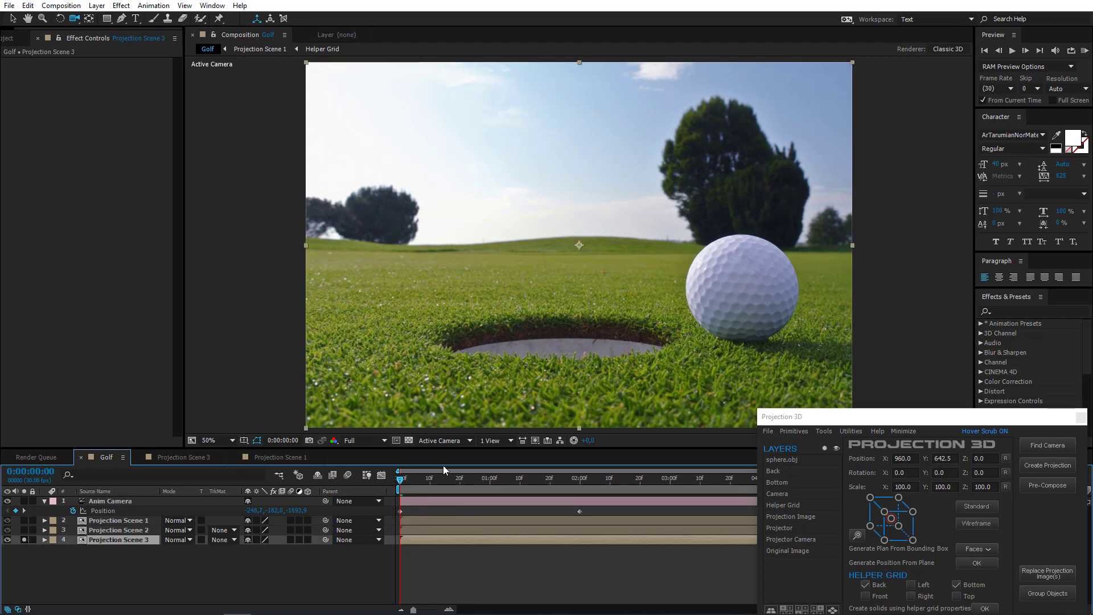
left_click_drag(444, 478, 559, 478)
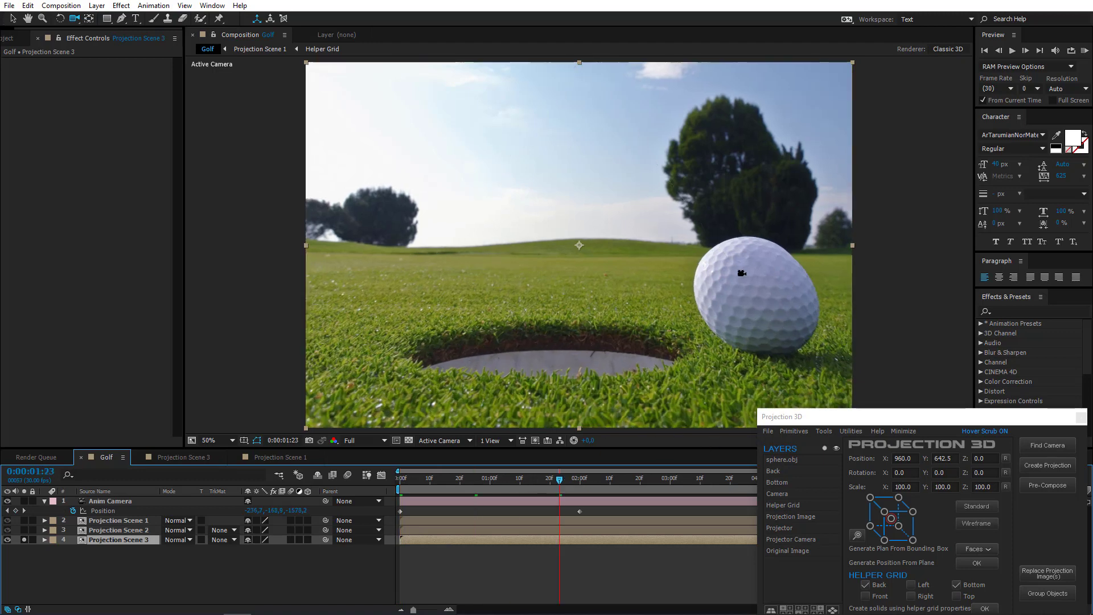
Replace Projection Scene 3's projection image with Golf middle.
left_click(1038, 575)
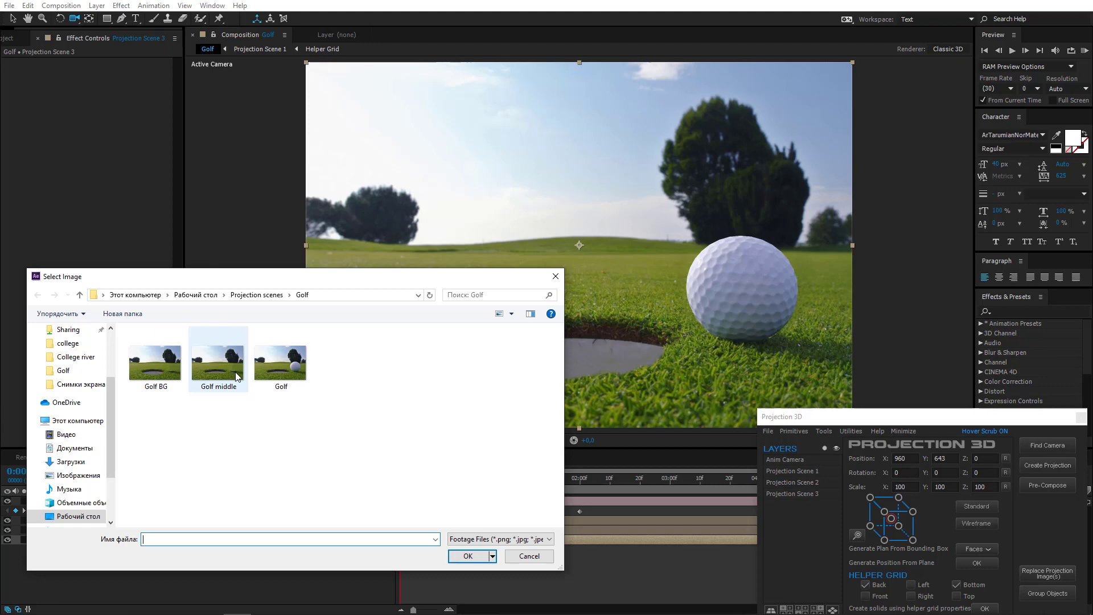
double_click(238, 376)
left_click(564, 353)
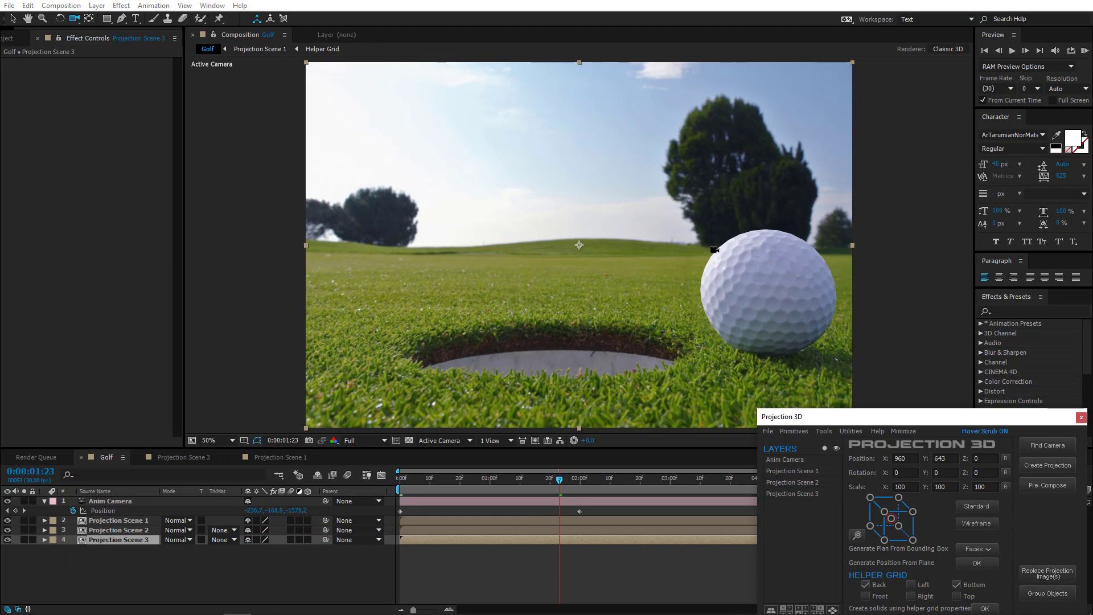
left_click(178, 577)
key("Home")
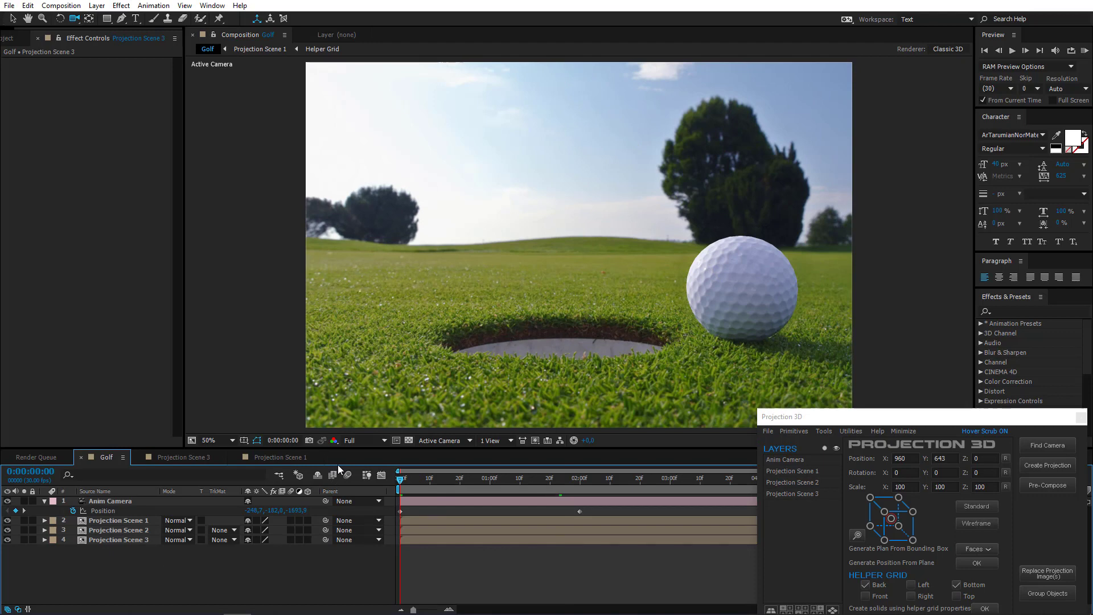
left_click(401, 477)
key("space")
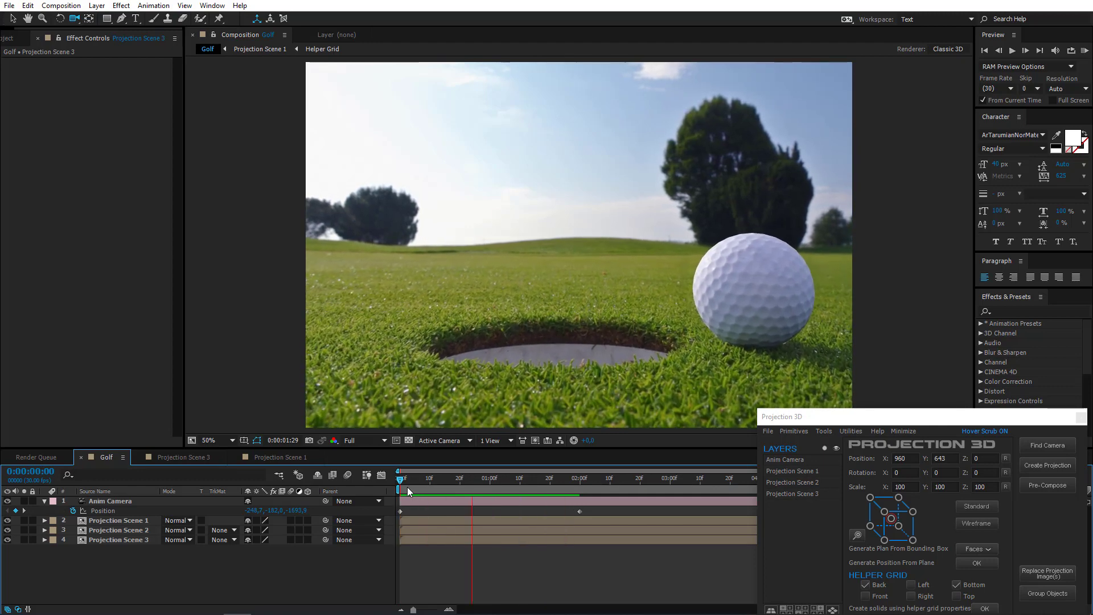
left_click(525, 414)
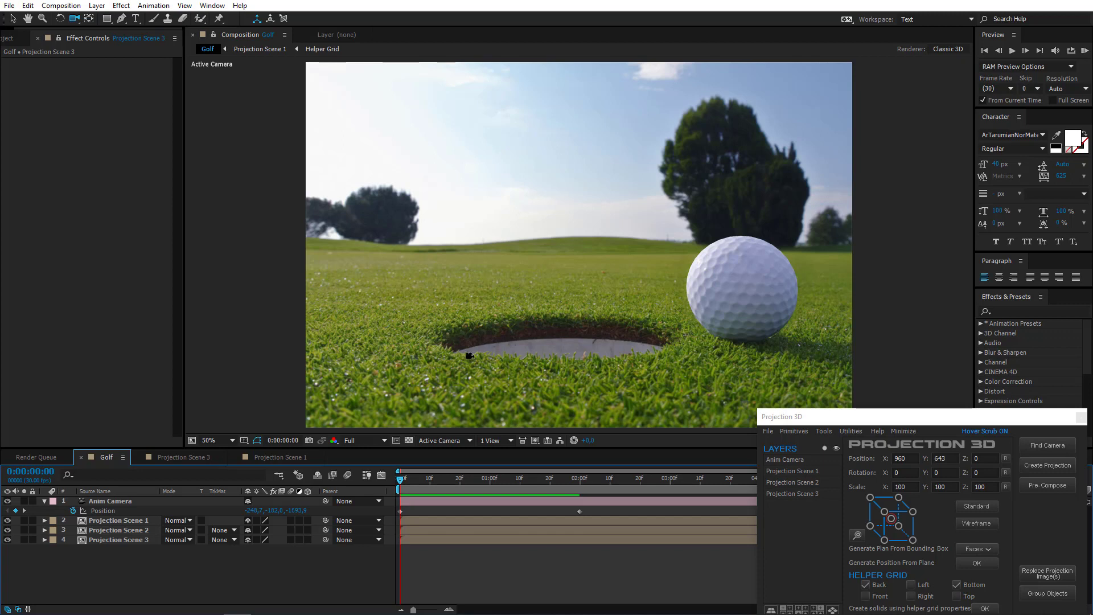
In Projection Scene 3, select the Bottom layer and zoom in on the golf hole with the Pen tool.
left_click(13, 19)
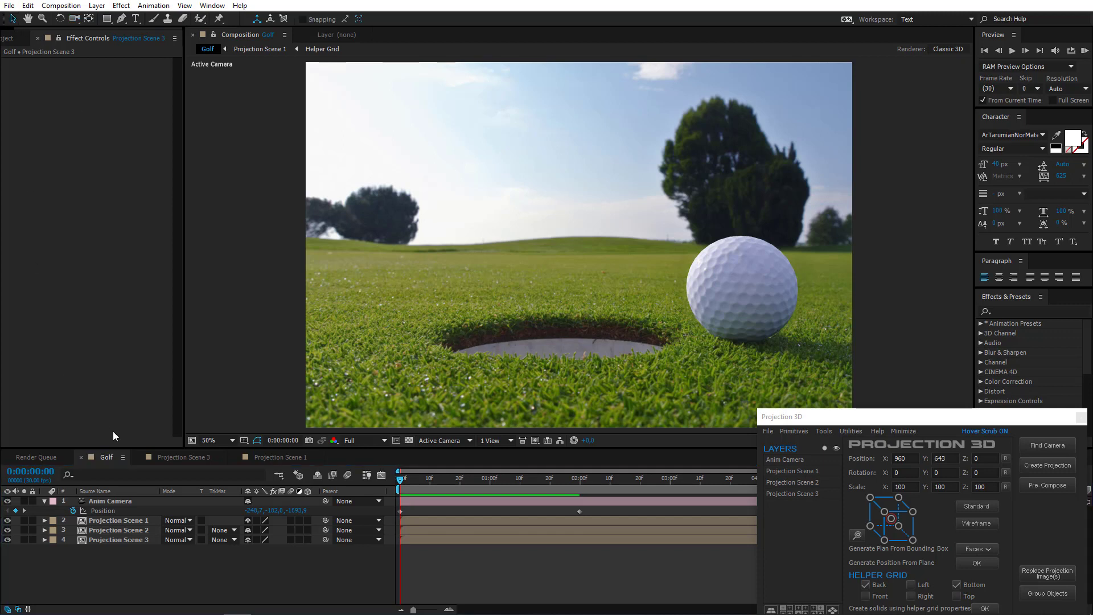
left_click(142, 539)
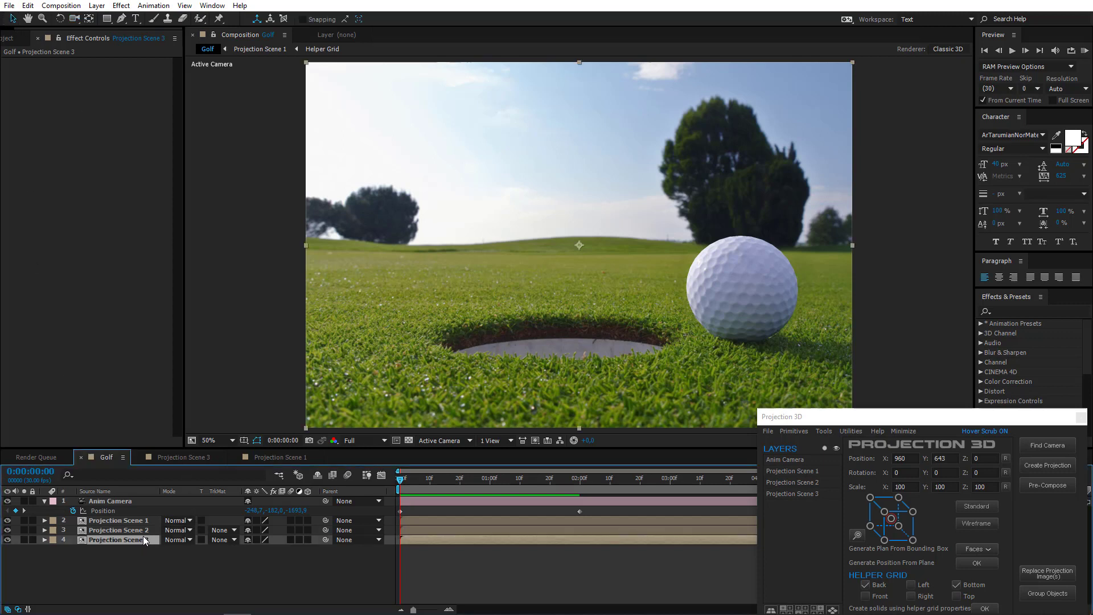
left_click(211, 463)
left_click(108, 510)
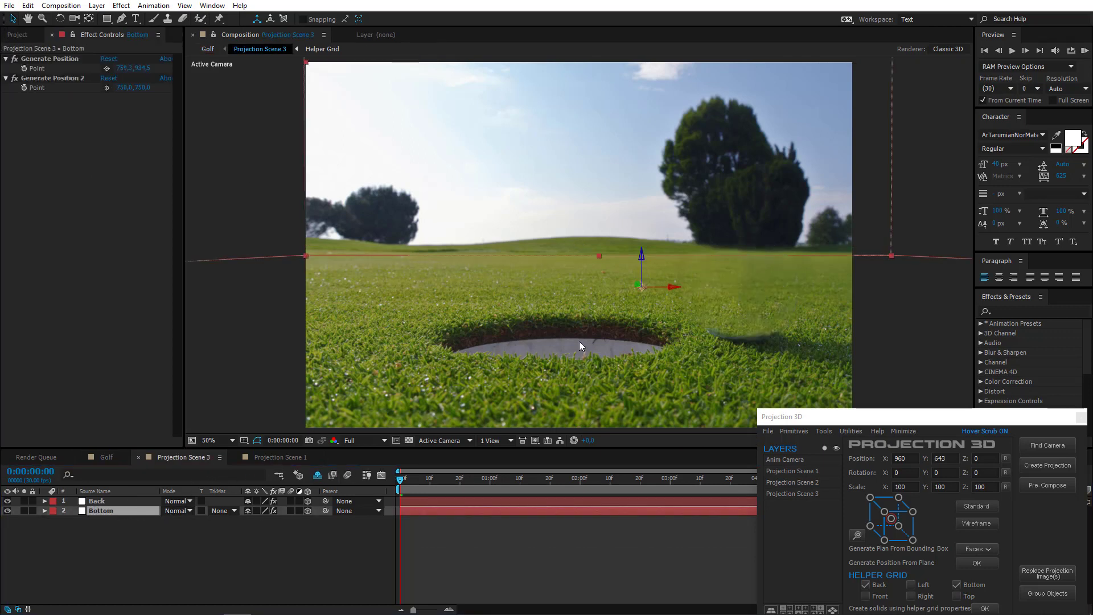
left_click_drag(579, 341, 548, 282)
scroll(543, 279, "up", 2)
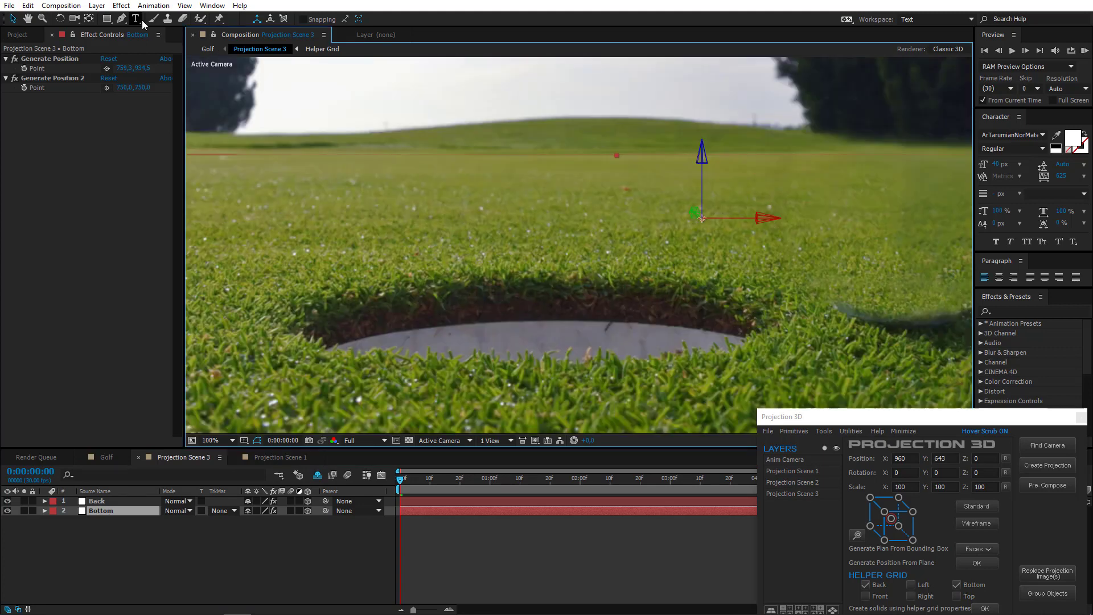
key("g")
left_click_drag(603, 346, 540, 262)
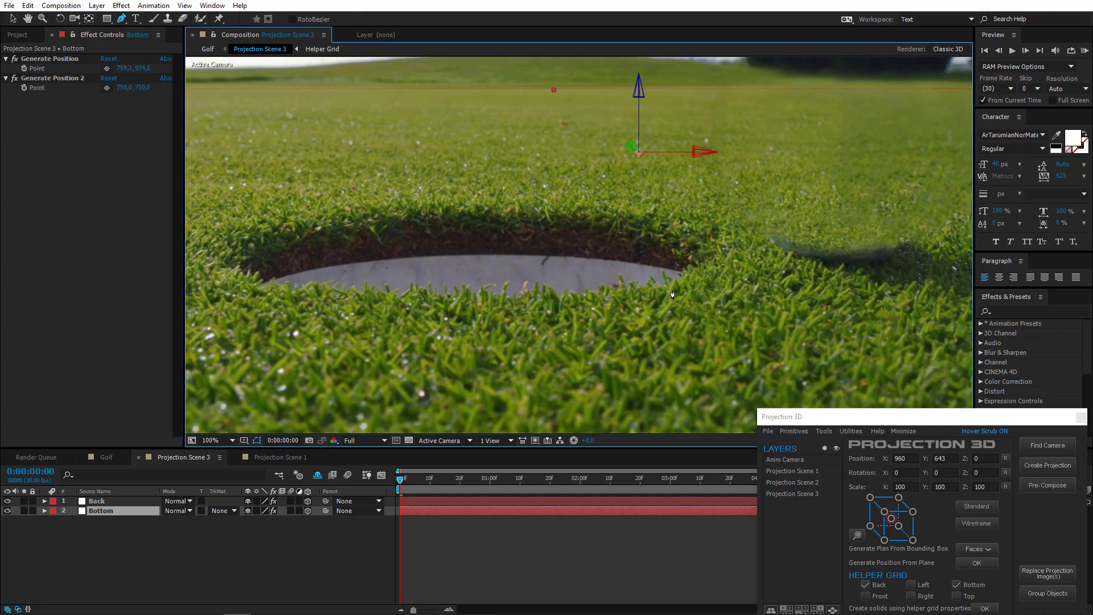
scroll(575, 256, "up", 2)
Start Mask 1 at the hole's right side, tracing leftward around the grass blades.
left_click(809, 290)
left_click(802, 282)
left_click(796, 290)
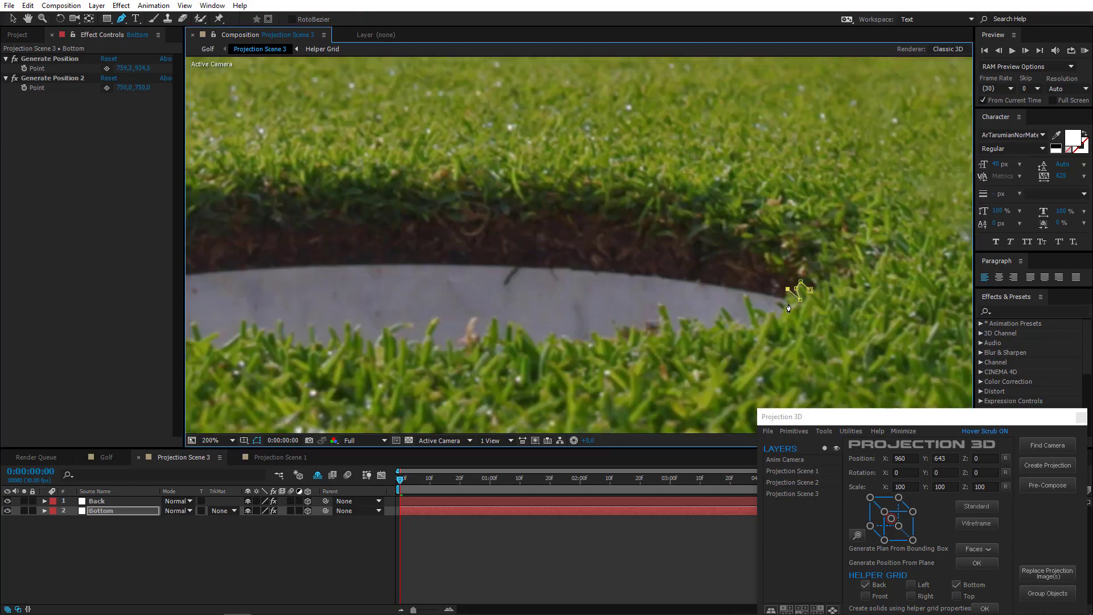
left_click(788, 289)
left_click(788, 302)
left_click(778, 302)
left_click(772, 313)
left_click(754, 307)
left_click(745, 295)
left_click(753, 324)
left_click(738, 317)
left_click(709, 331)
left_click(696, 317)
left_click(680, 316)
left_click(676, 330)
left_click(662, 304)
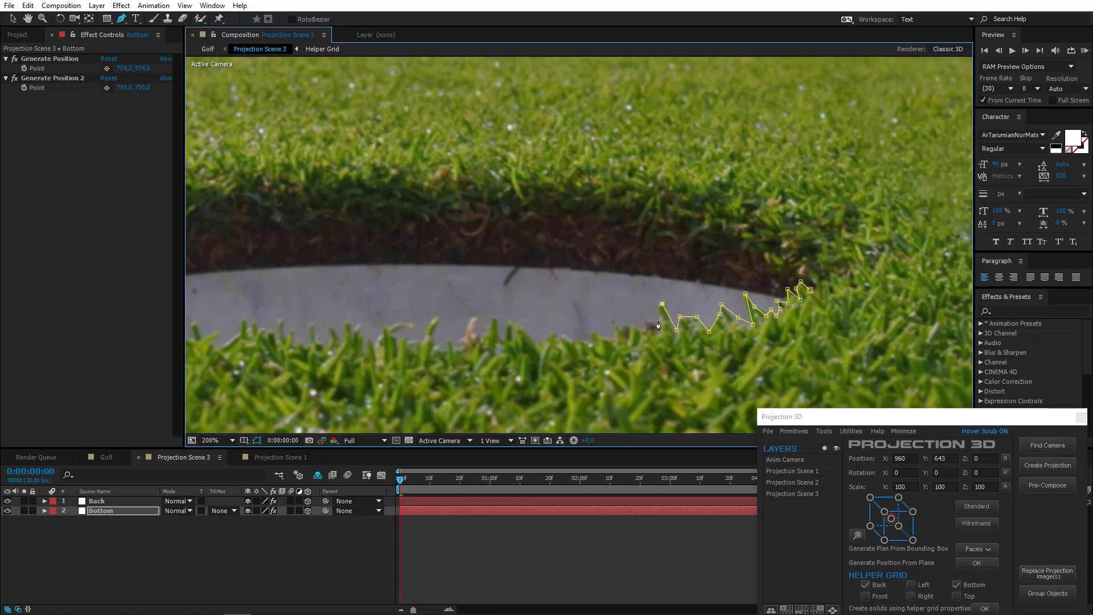
left_click(625, 325)
left_click(614, 321)
left_click(613, 336)
left_click(596, 332)
Continue the mask left over the grass tips, outlining individual blades.
scroll(605, 305, "up", 2)
left_click(542, 228)
left_click(498, 239)
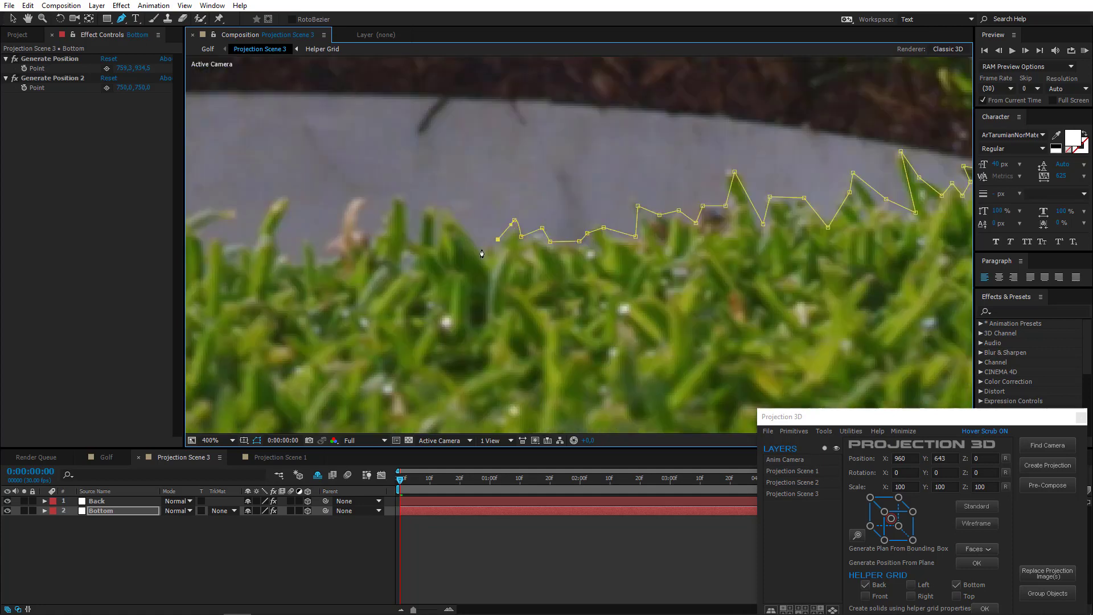
left_click(481, 248)
left_click(428, 206)
left_click(419, 243)
left_click(402, 190)
left_click(354, 227)
left_click(364, 195)
left_click(345, 204)
left_click(319, 251)
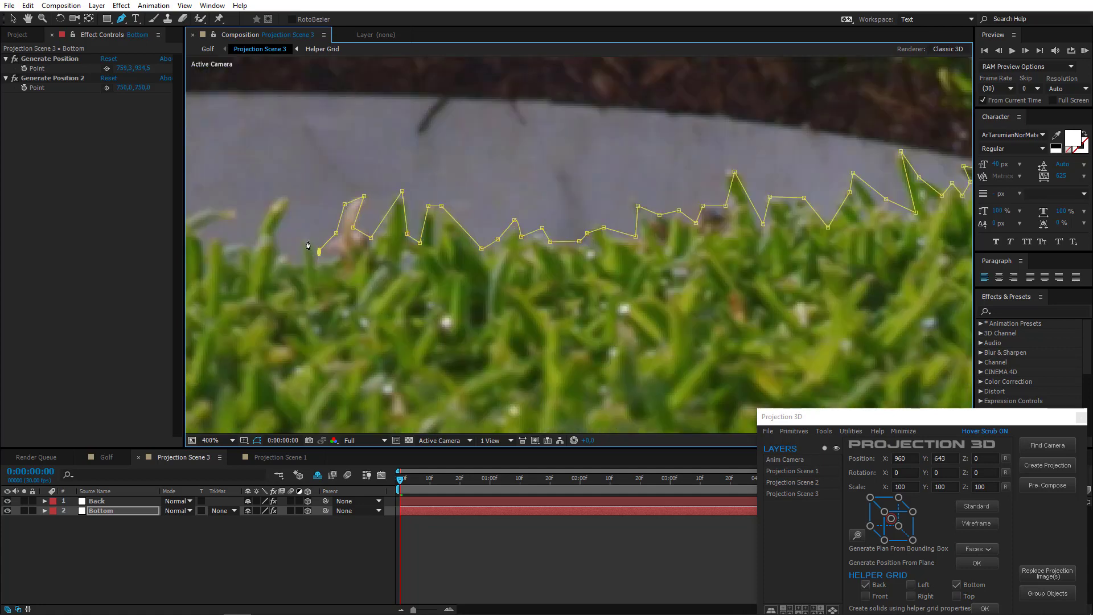
left_click(303, 265)
left_click(273, 234)
left_click(272, 202)
left_click_drag(241, 250, 407, 290)
left_click(418, 289)
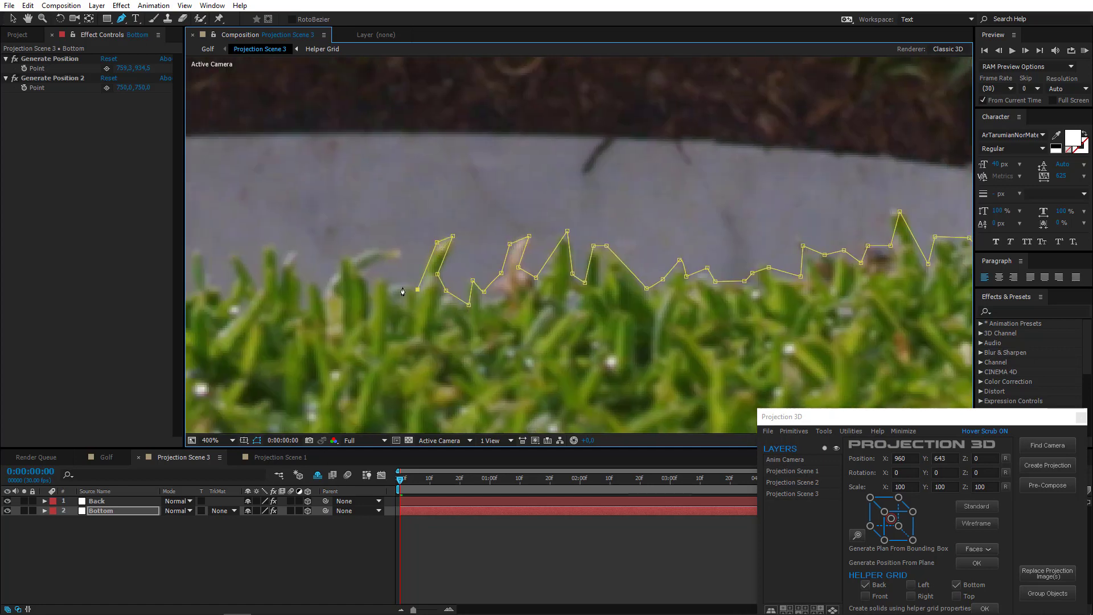
left_click(359, 268)
left_click(399, 261)
left_click(399, 250)
left_click(367, 249)
left_click(344, 253)
left_click(340, 267)
left_click(320, 292)
left_click(297, 276)
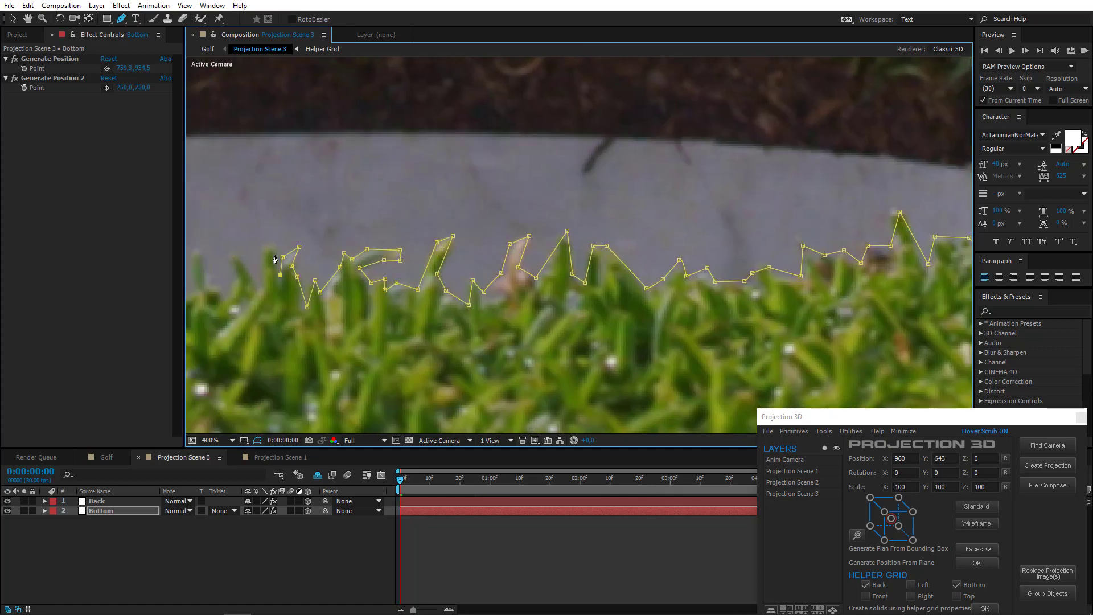
Extend the mask along the next stretch of the grassy rim, hitting blade tips.
left_click_drag(275, 260, 398, 281)
left_click(385, 301)
left_click(379, 309)
left_click(354, 274)
left_click(335, 303)
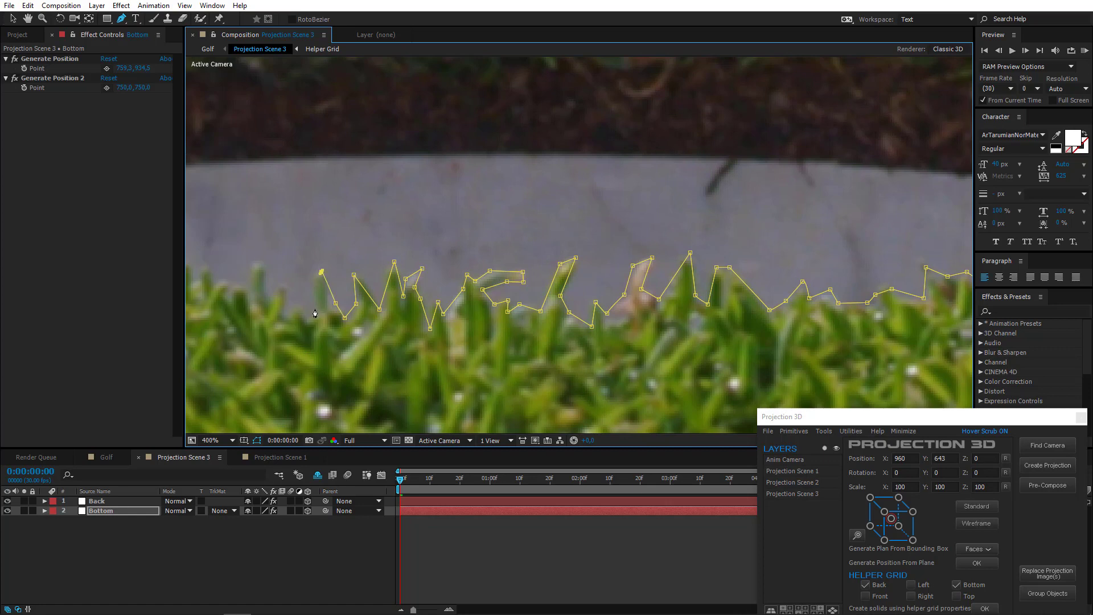
left_click(287, 317)
left_click_drag(287, 317, 474, 334)
left_click(457, 311)
left_click(451, 280)
left_click(439, 277)
left_click(424, 298)
left_click(410, 293)
left_click(392, 279)
left_click(373, 278)
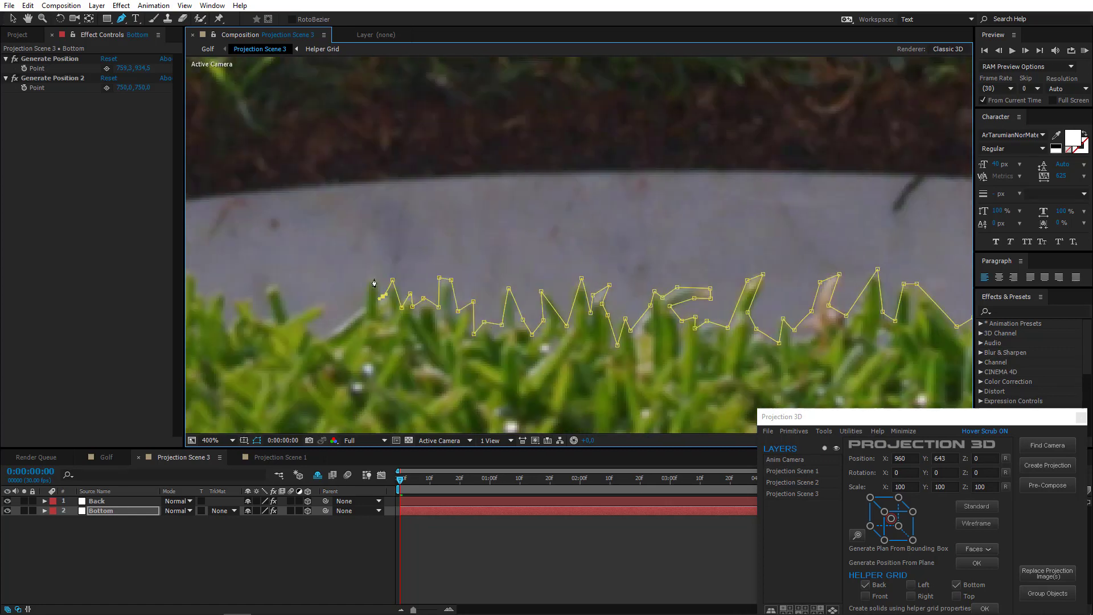
left_click(361, 306)
left_click(321, 339)
left_click(304, 324)
Trace the following section of the front rim, adding points at grass blade tips.
left_click_drag(308, 328, 557, 341)
left_click(523, 330)
left_click(515, 305)
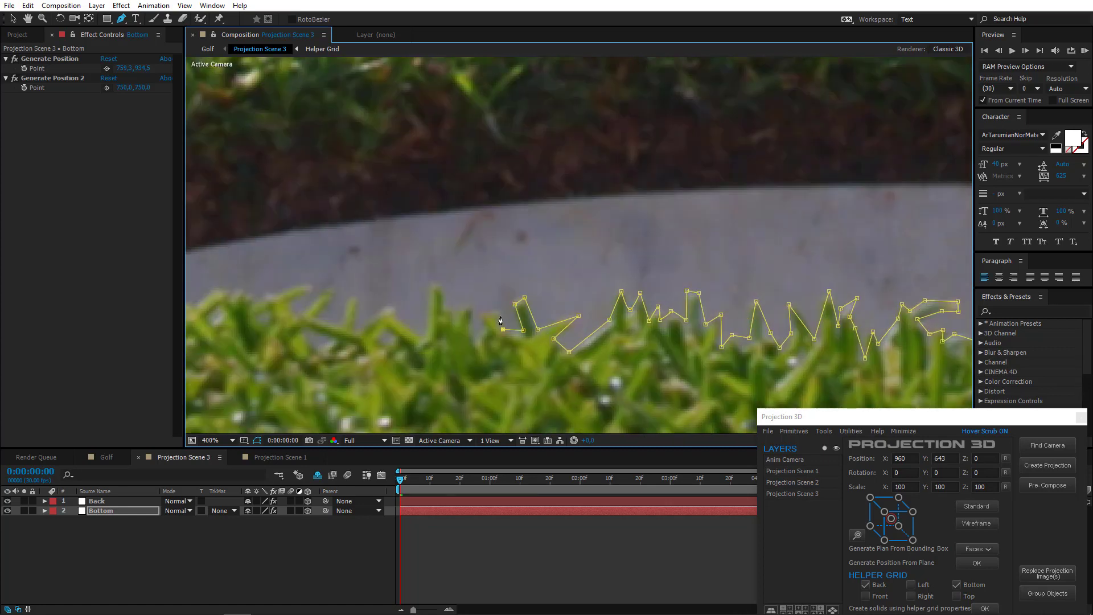
left_click(501, 308)
left_click(481, 327)
left_click(471, 309)
left_click(457, 321)
left_click(435, 283)
left_click(419, 339)
left_click(394, 301)
left_click(358, 294)
left_click(362, 330)
left_click(344, 322)
left_click(337, 286)
left_click(301, 312)
left_click(313, 289)
left_click(305, 281)
Finish tracing the front rim through to its left end.
left_click_drag(258, 323, 511, 333)
left_click(495, 297)
left_click(465, 297)
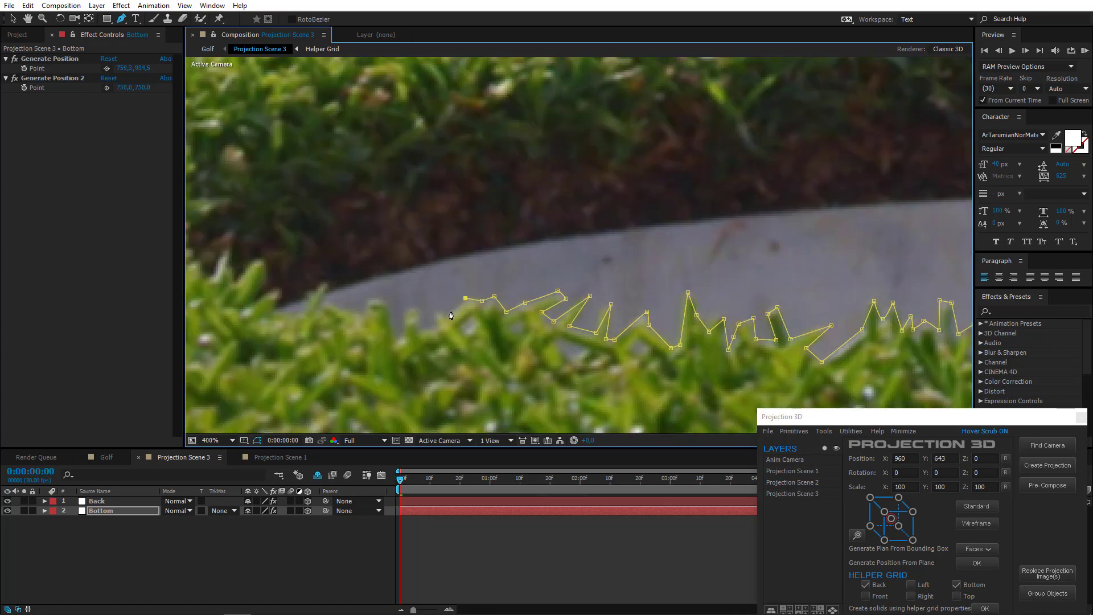
left_click(439, 313)
left_click(420, 329)
left_click(404, 335)
left_click(392, 340)
left_click(380, 297)
left_click(367, 318)
left_click(327, 287)
left_click(302, 314)
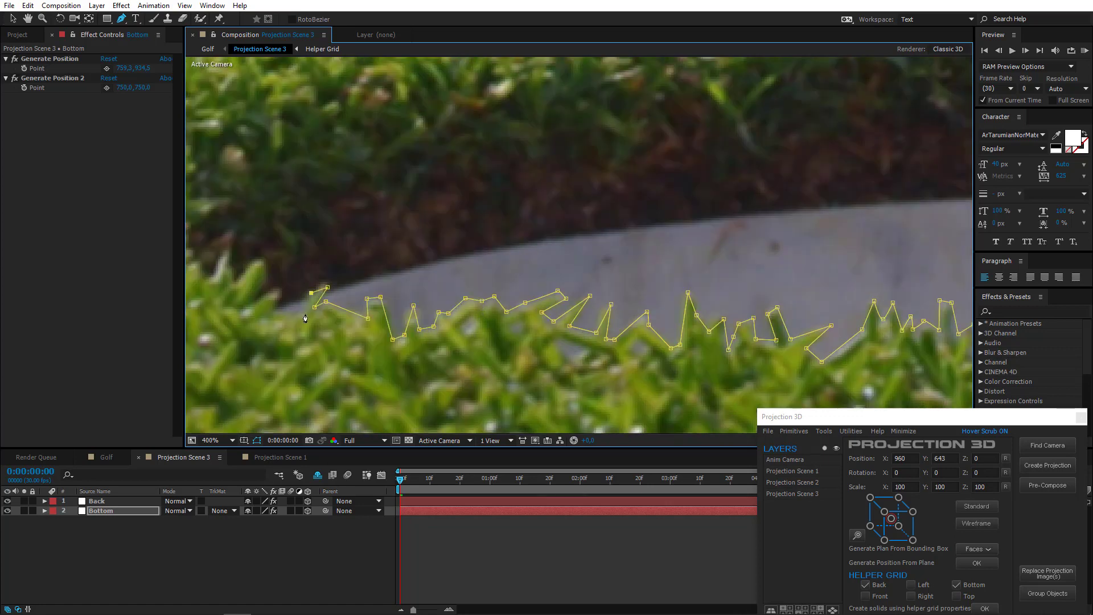
left_click(272, 314)
left_click_drag(273, 315, 390, 356)
left_click(370, 342)
left_click(398, 328)
left_click(382, 315)
left_click(377, 300)
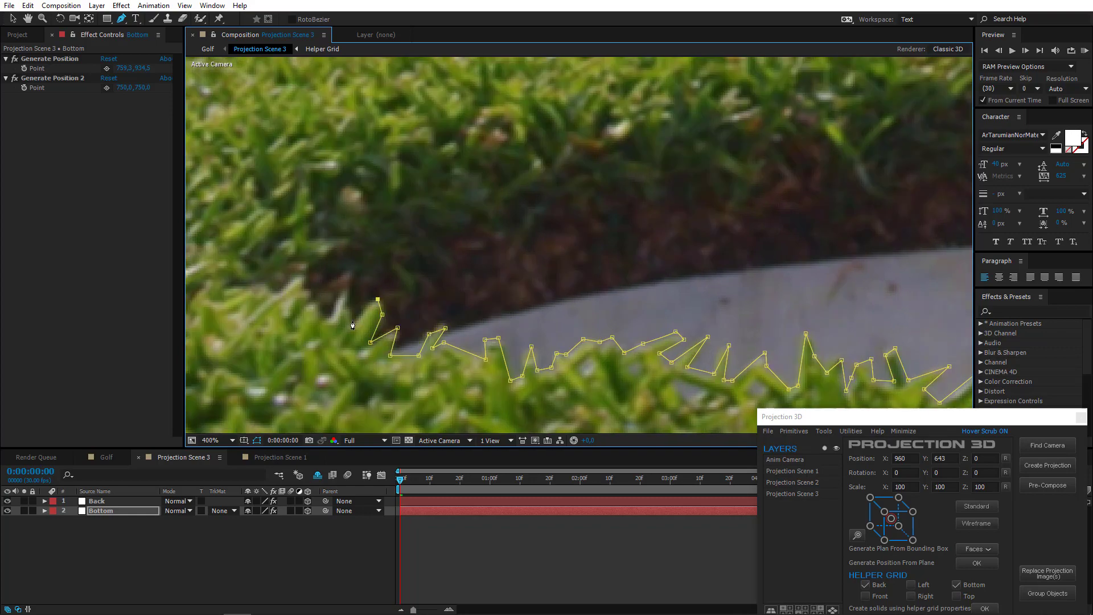
left_click(353, 321)
left_click(352, 288)
left_click(327, 320)
left_click(316, 303)
left_click(295, 285)
left_click(302, 275)
Run the mask back along the hole's rear soil edge and close it.
left_click(366, 236)
left_click(502, 236)
left_click_drag(666, 177, 700, 230)
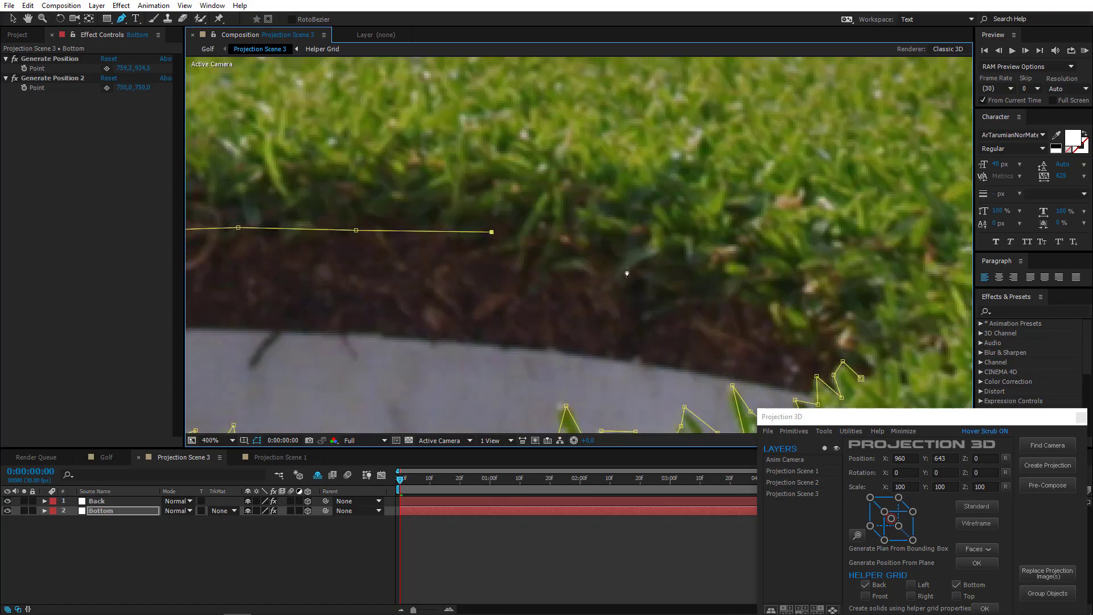
left_click(629, 262)
left_click(782, 301)
left_click(859, 354)
left_click(873, 371)
left_click(861, 378)
Zoom out, centre the hole, and nudge a point on its upper edge.
scroll(585, 293, "down", 4)
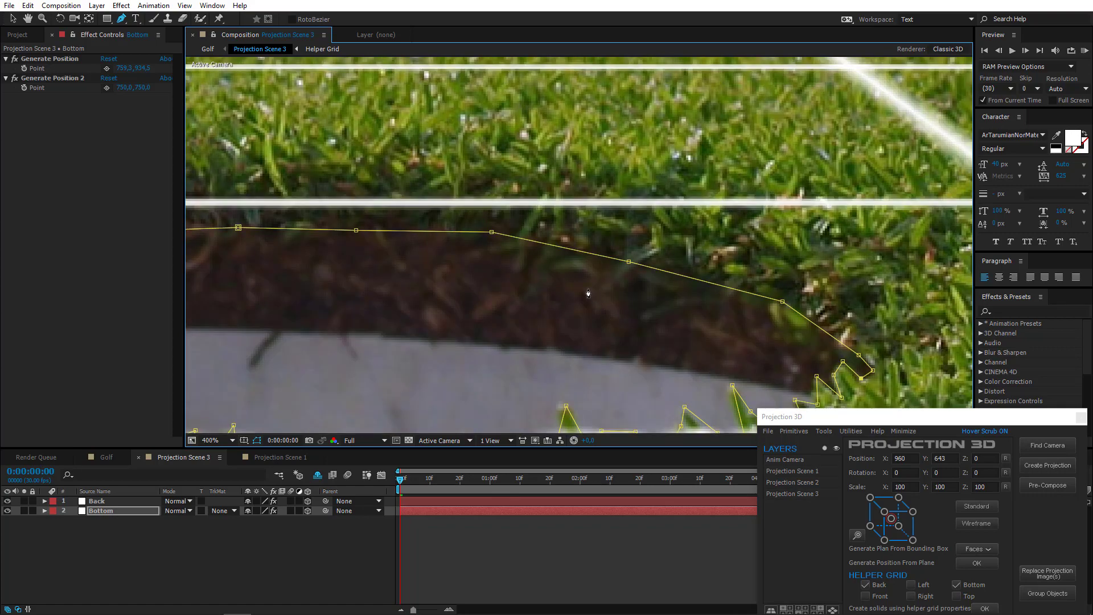
left_click_drag(501, 295, 569, 304)
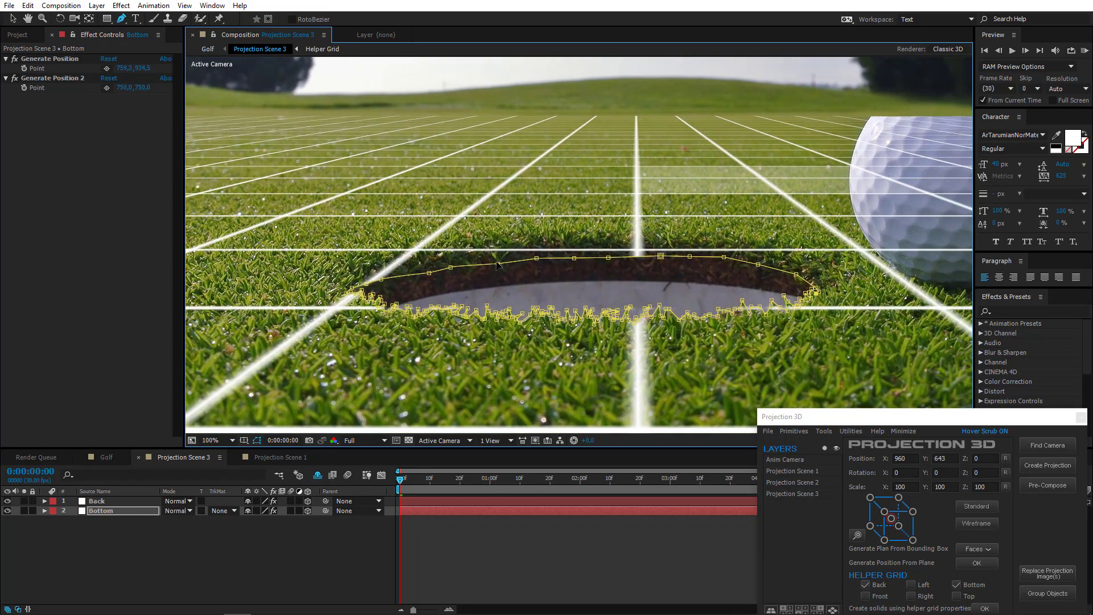
left_click_drag(429, 274, 423, 272)
Solo the Bottom layer, set Mask 1 to Subtract, then unsolo it.
left_click(124, 511)
key("m")
left_click(112, 531)
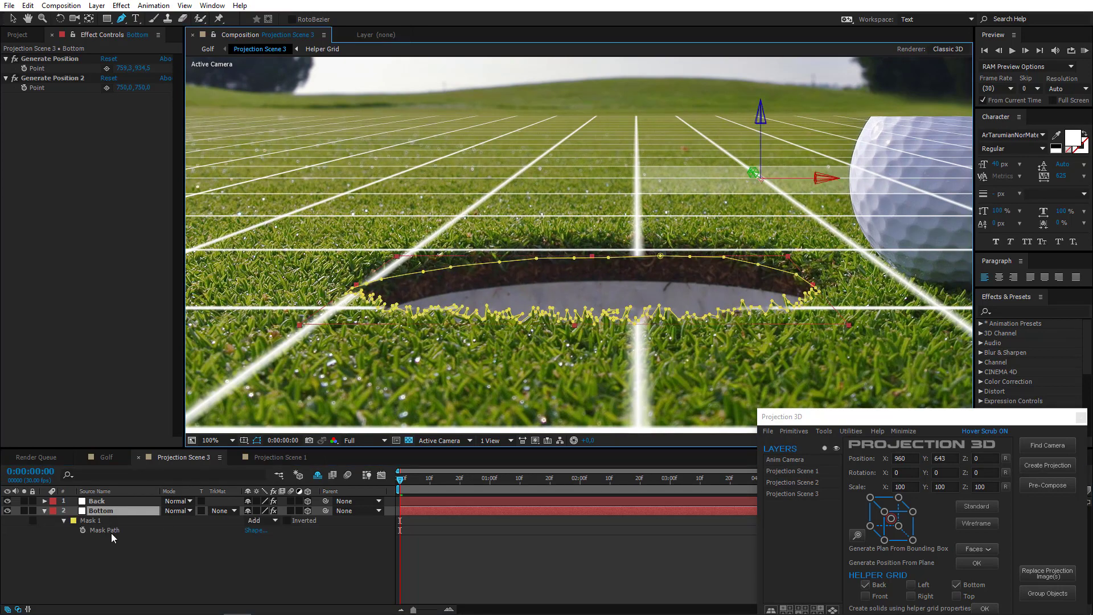
left_click(24, 511)
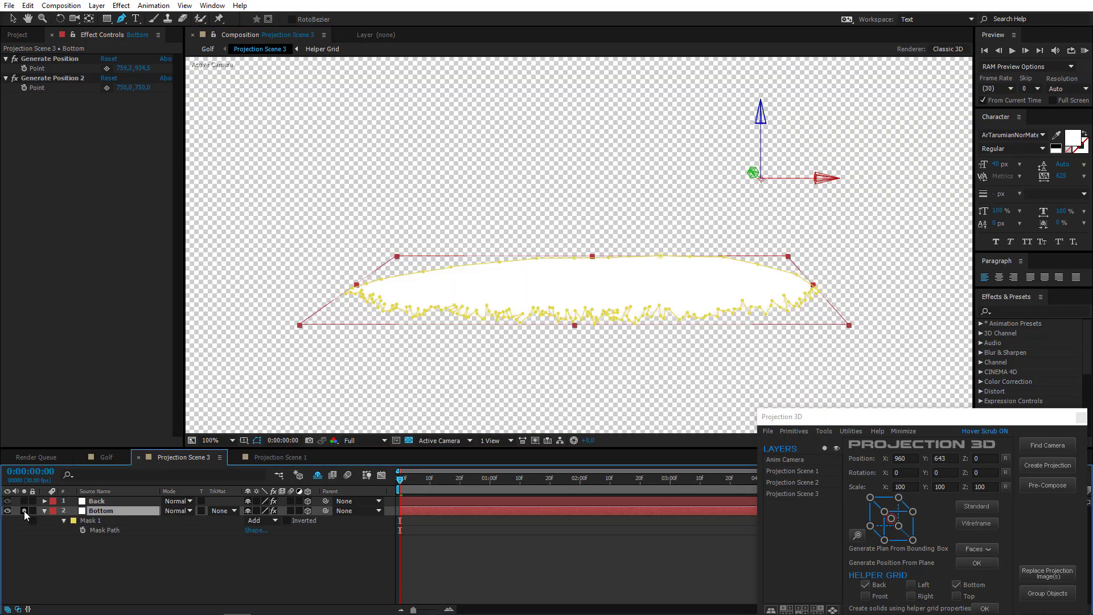
left_click(256, 520)
left_click(268, 459)
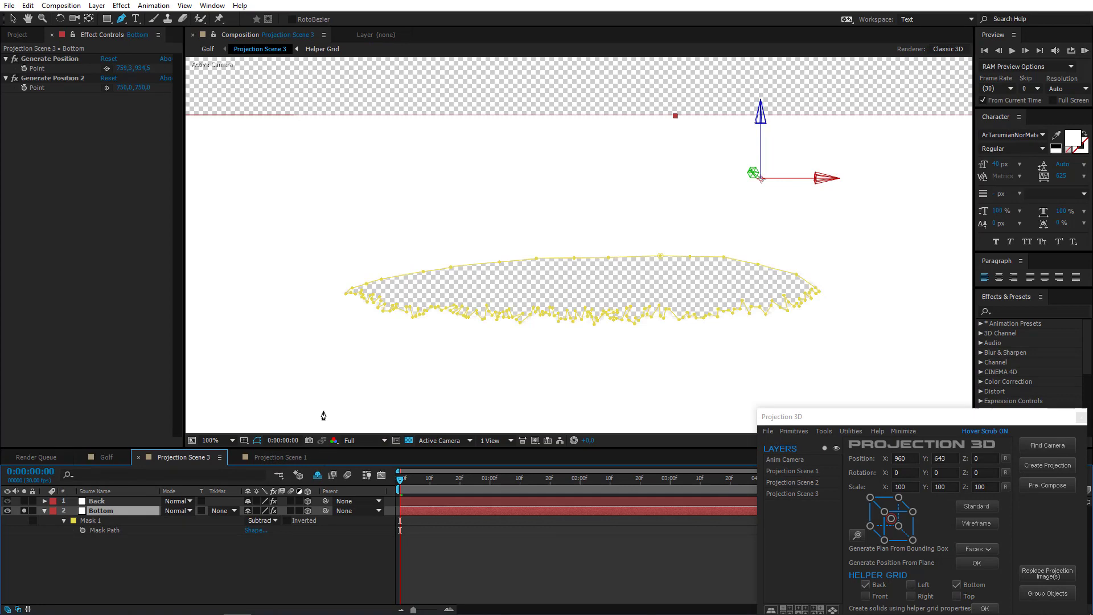
key("comma")
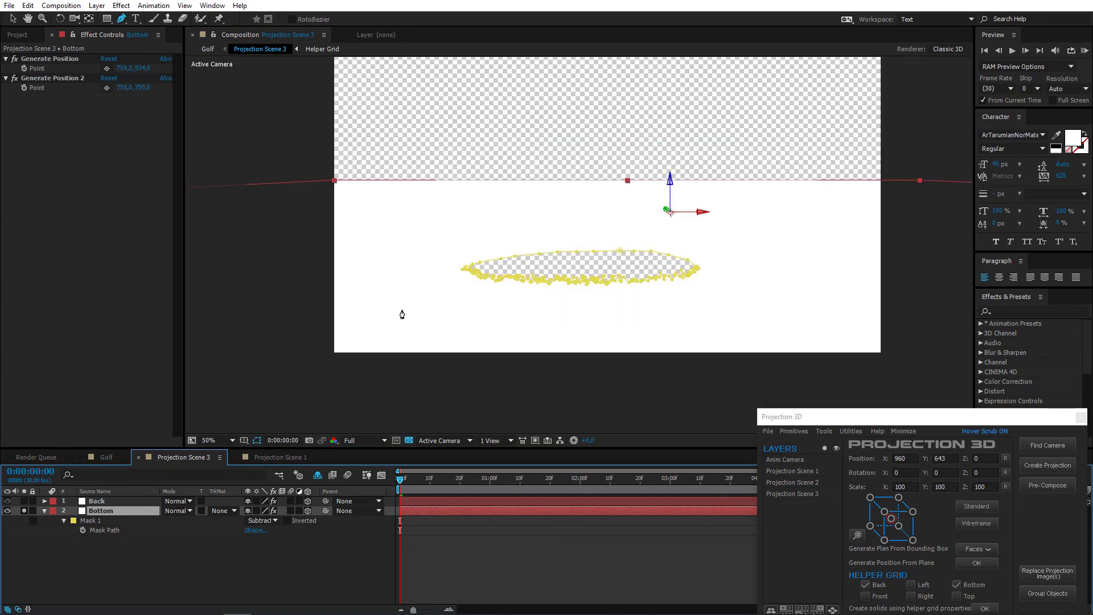
left_click(23, 510)
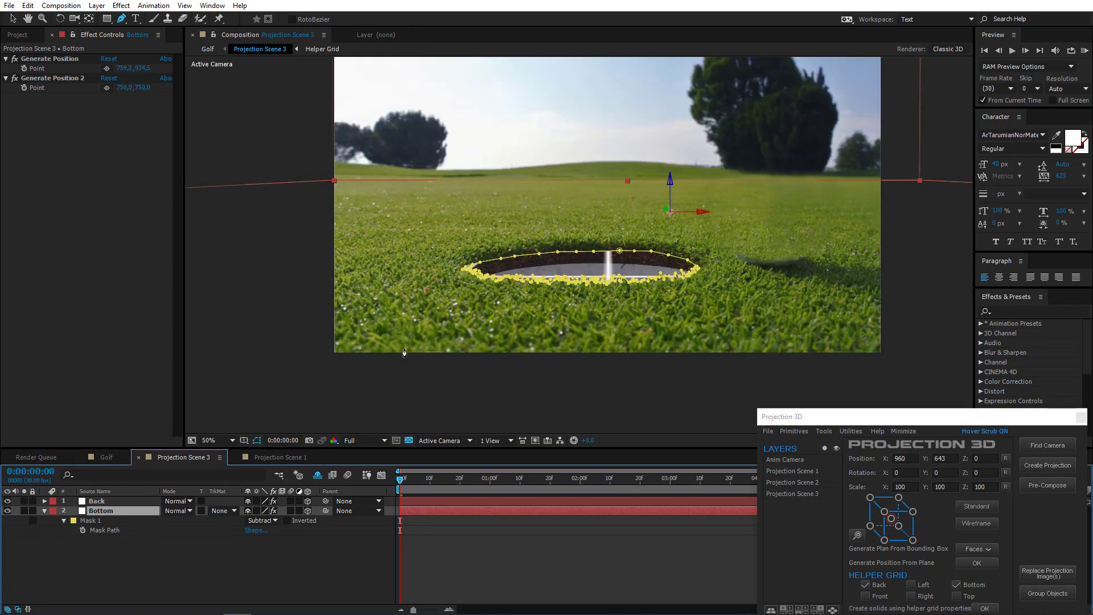
In the Golf comp, toggle the transparency grid on and off to check the cut-out hole.
left_click(104, 458)
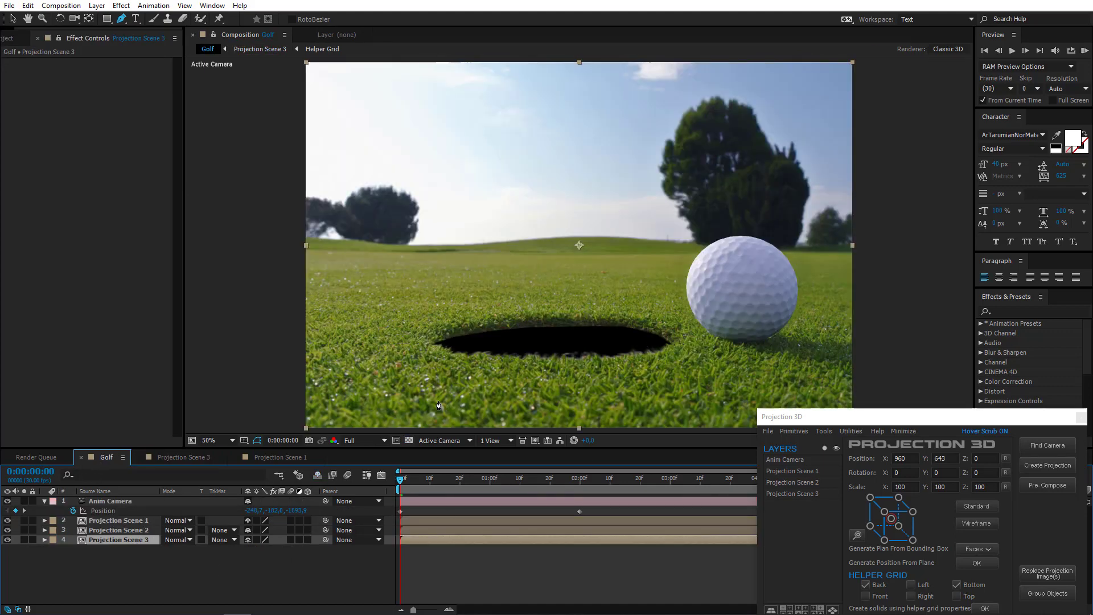
left_click(408, 442)
left_click(406, 443)
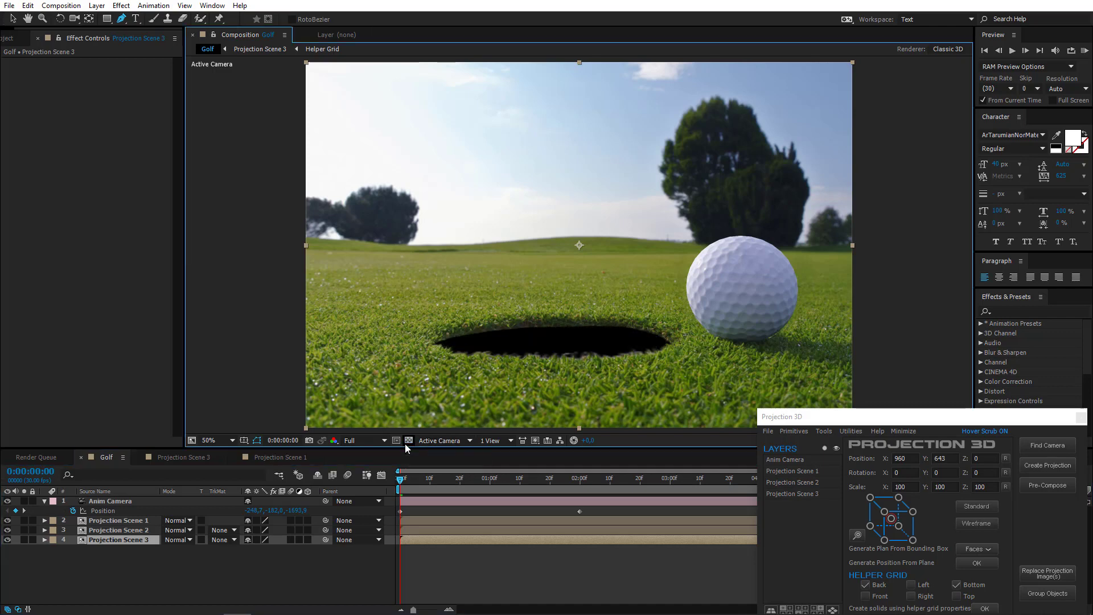
In Projection Scene 3, add a Plane primitive generated at the hole's top edge.
double_click(145, 538)
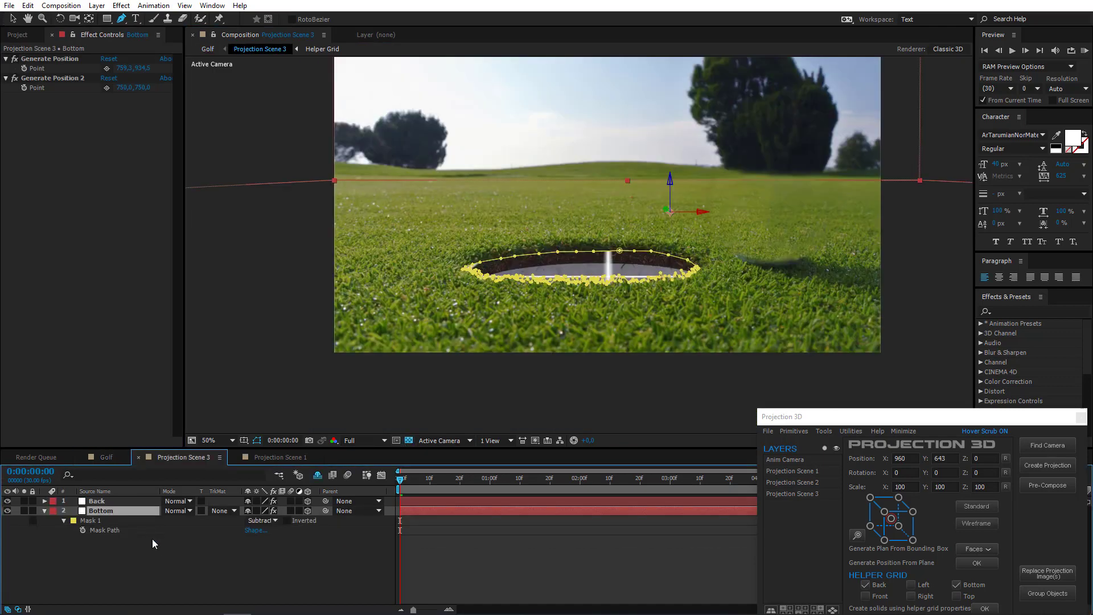
left_click(45, 510)
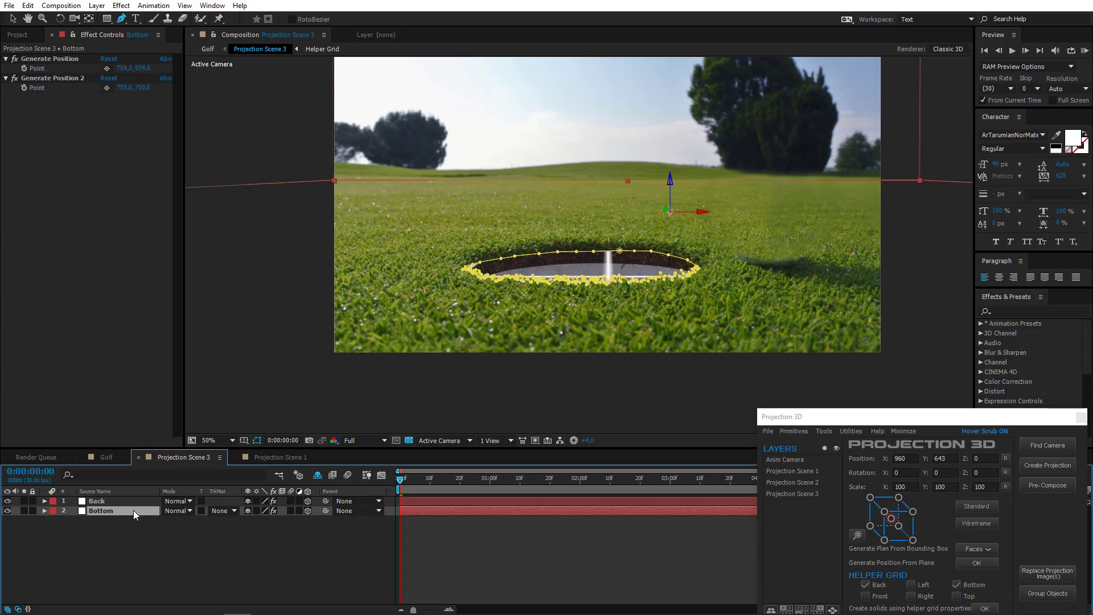
left_click(106, 68)
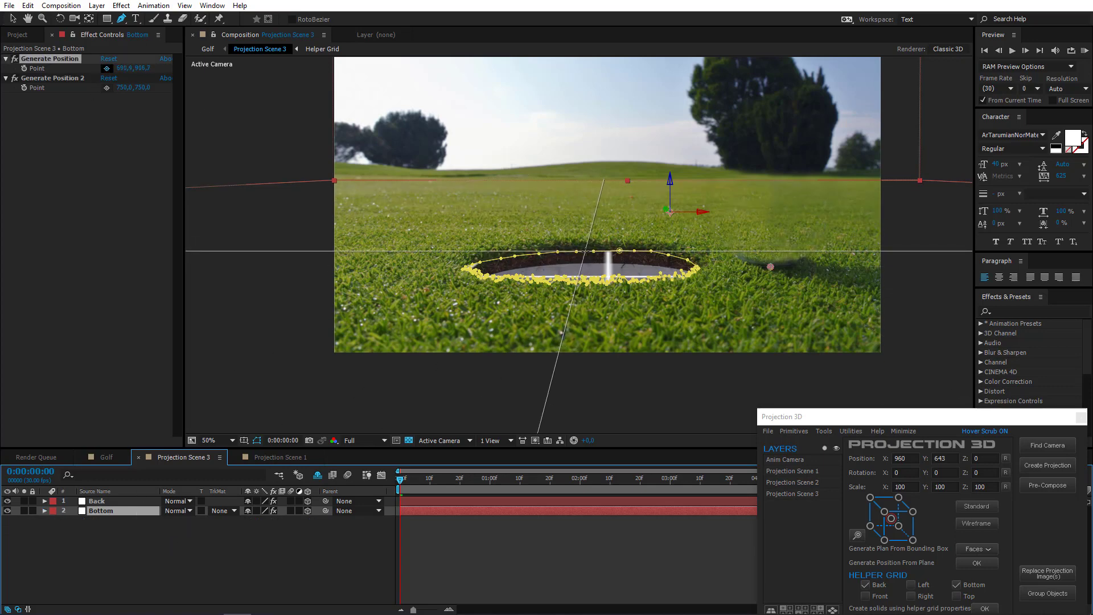
left_click(585, 251)
left_click(794, 431)
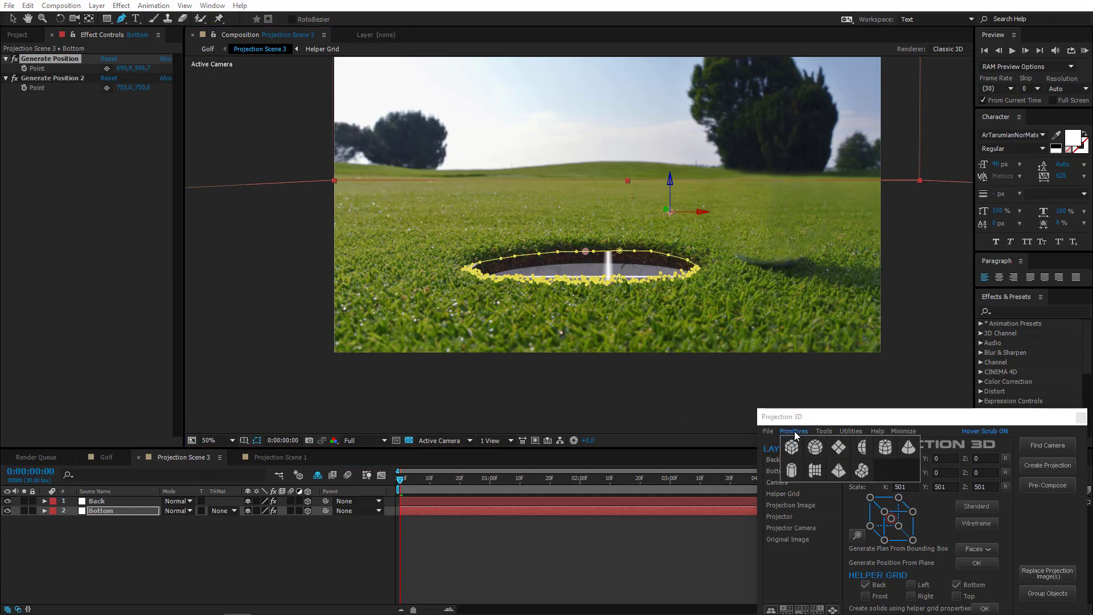
left_click(832, 449)
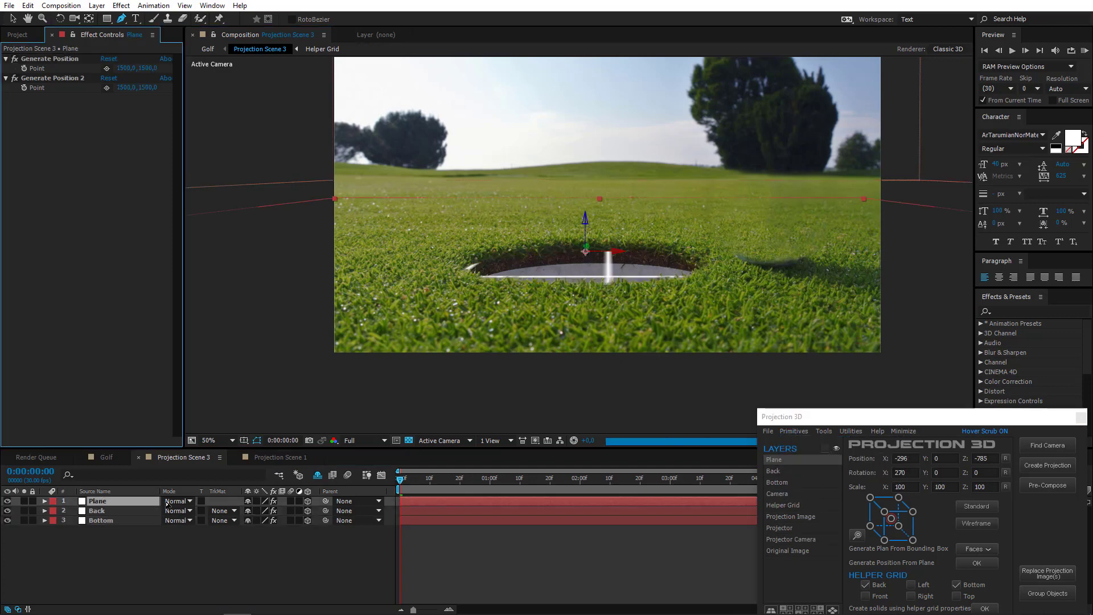
Scale the Plane layer to 18% and set its Orientation X to 0.
left_click(115, 502)
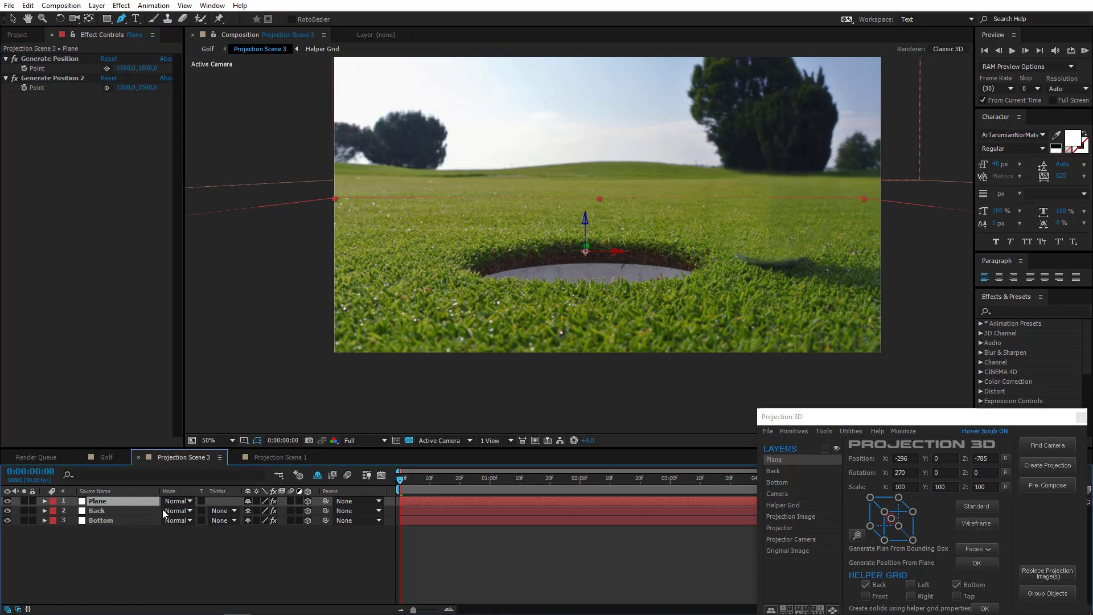
key("s")
left_click_drag(264, 510, 213, 511)
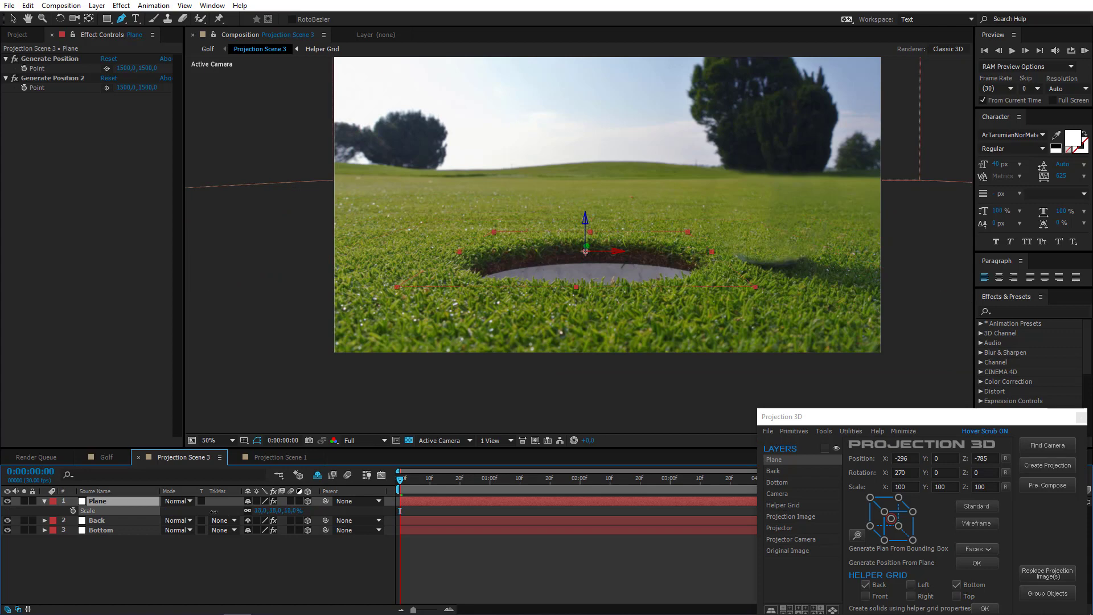
left_click(115, 501)
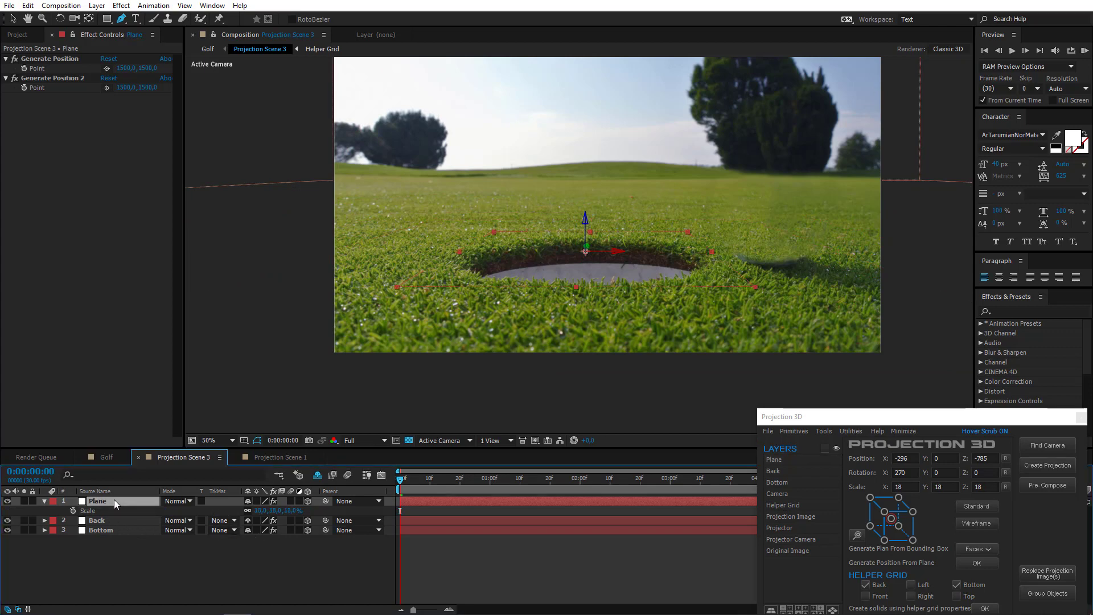
key("r")
left_click(254, 511)
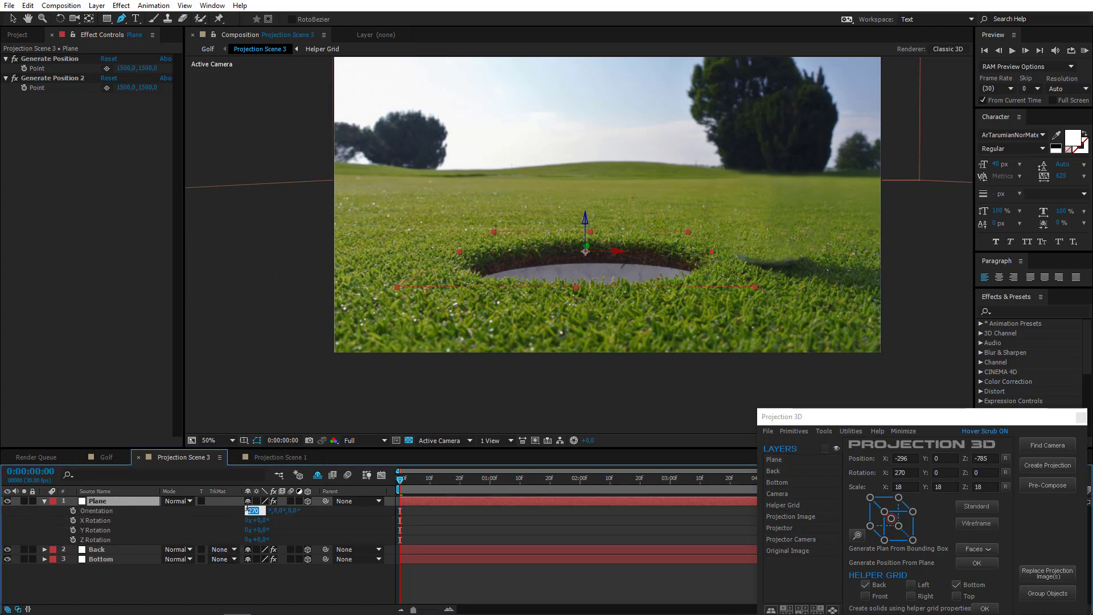
type("0")
key("Return")
Move the Plane's anchor point to its top-edge middle without moving the layer.
key("v")
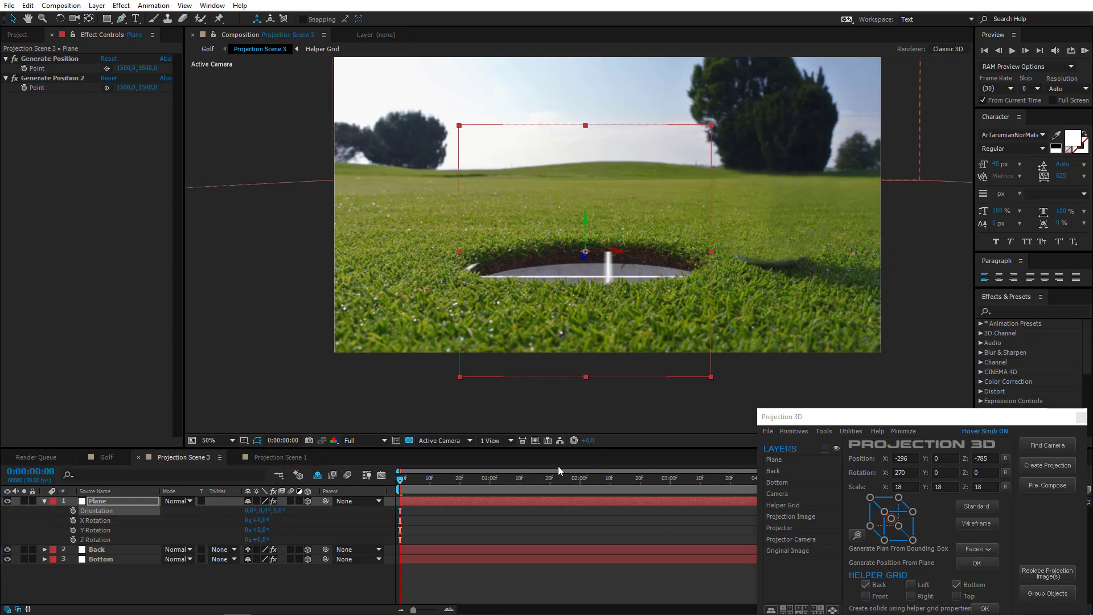
left_click(858, 535)
left_click_drag(557, 210, 130, 197)
left_click(117, 211)
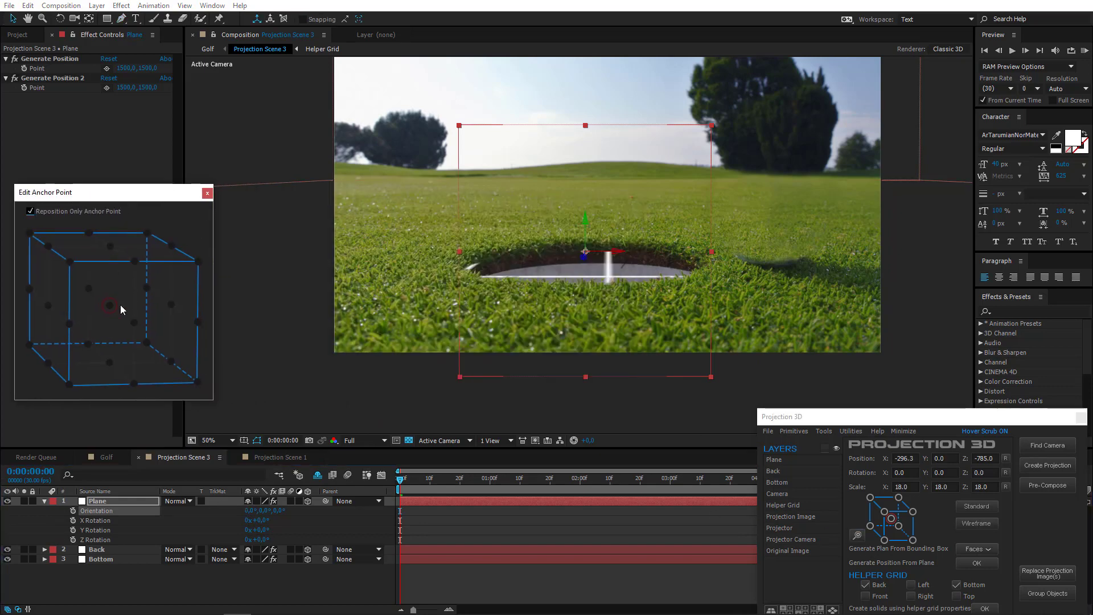
left_click(135, 262)
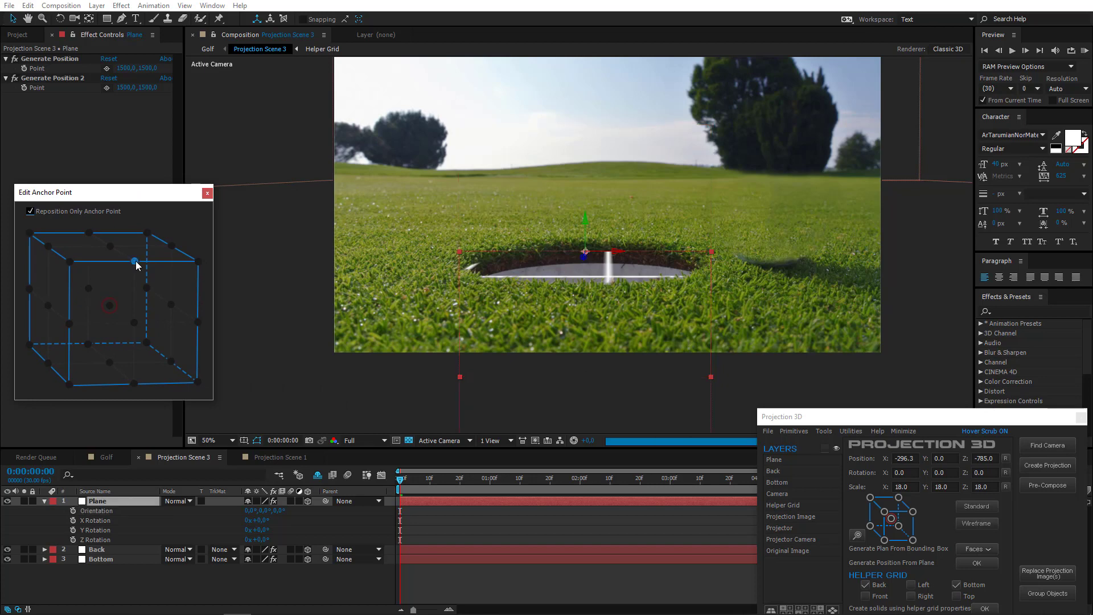
left_click(207, 193)
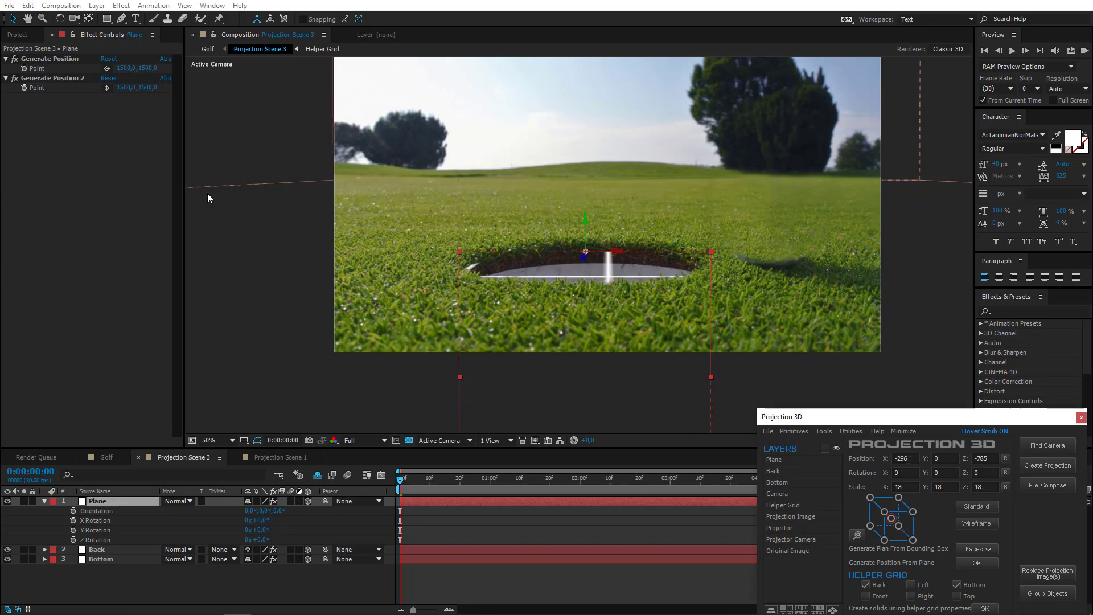
Switch the Composition viewer to the Active Camera view.
left_click(456, 441)
left_click(480, 577)
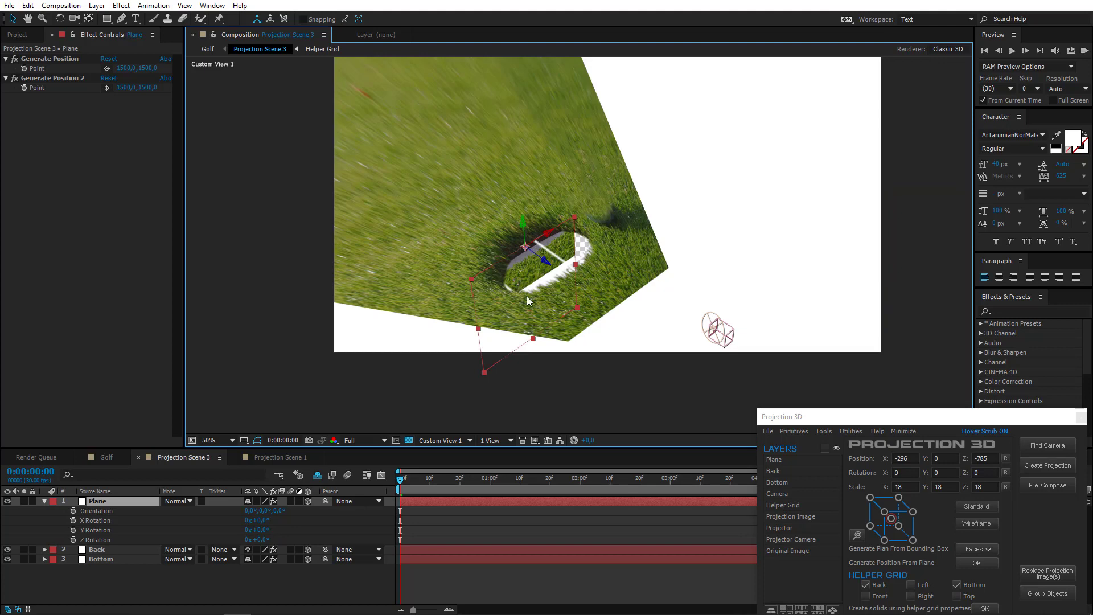
left_click(459, 441)
left_click(454, 515)
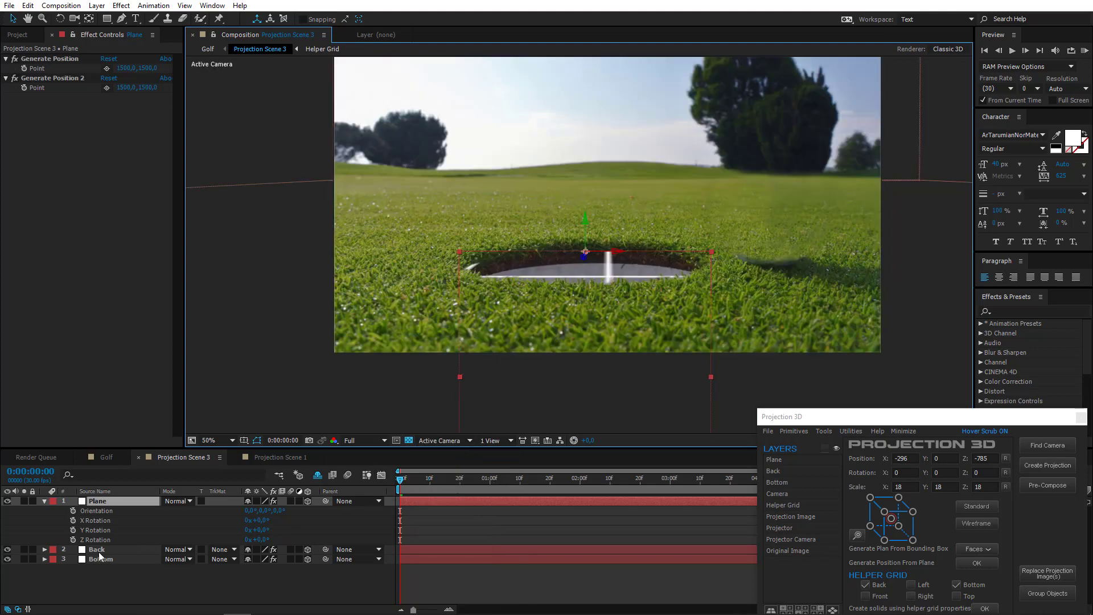
Open Projection Scene 2 and arrange the composition tabs in numeric order after Golf.
left_click(102, 498)
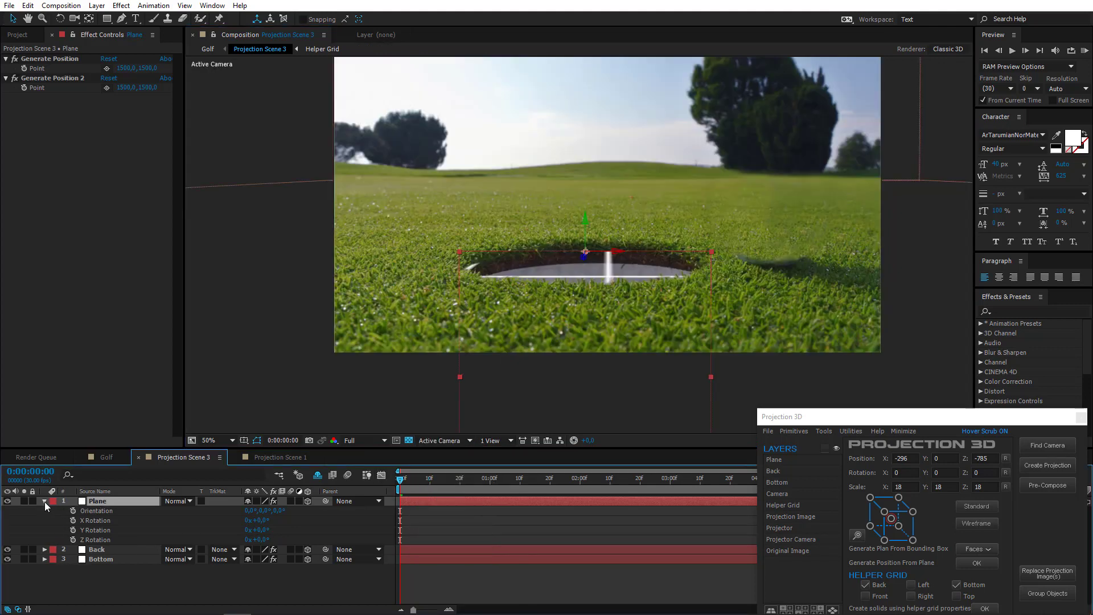
left_click(45, 501)
left_click(105, 521)
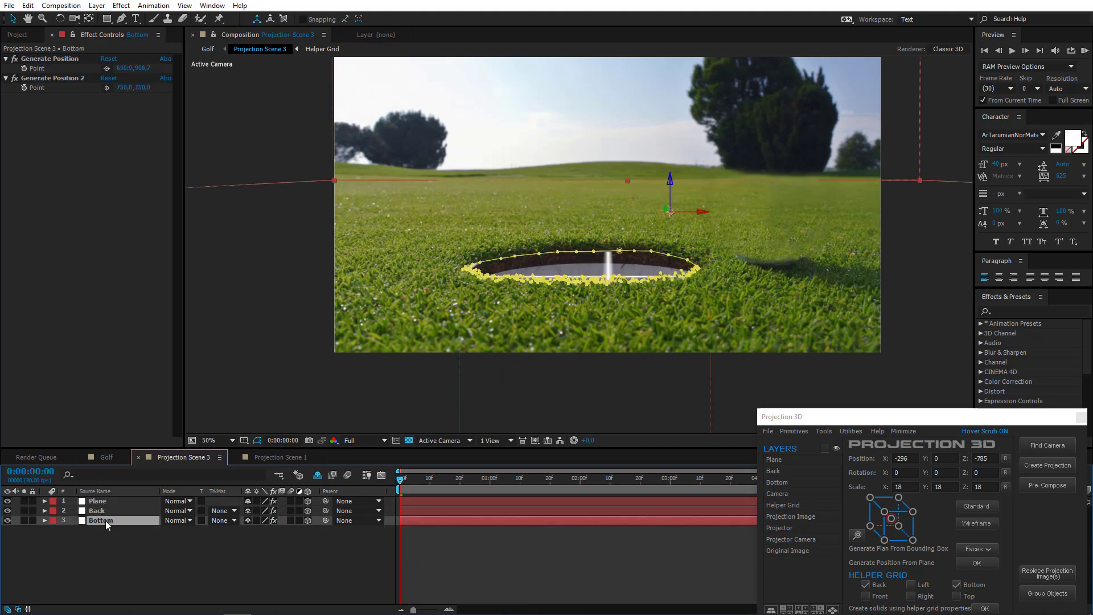
left_click(107, 457)
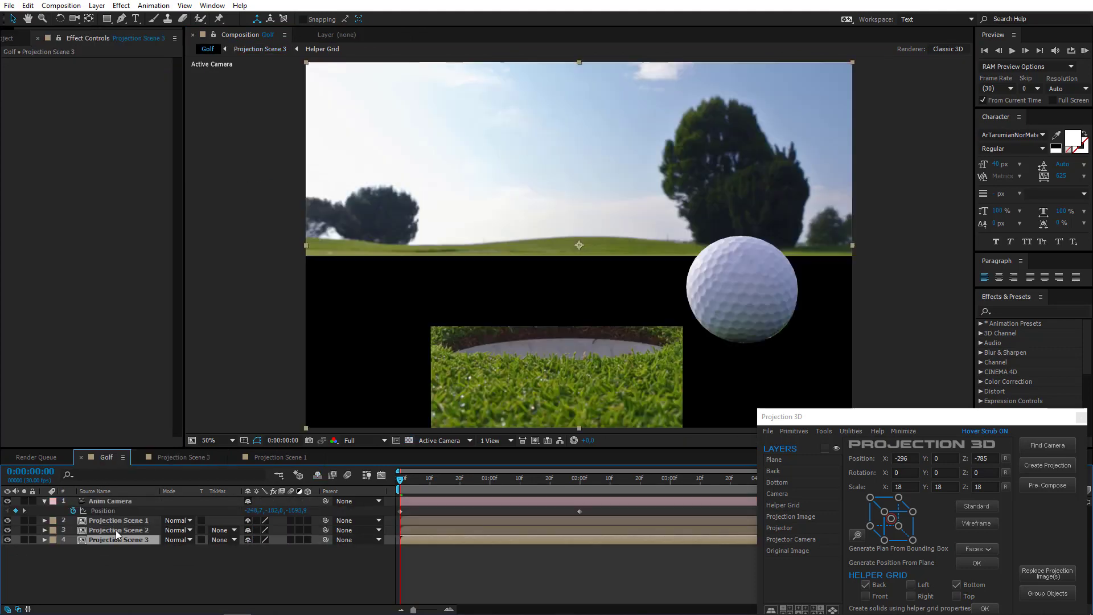
double_click(115, 531)
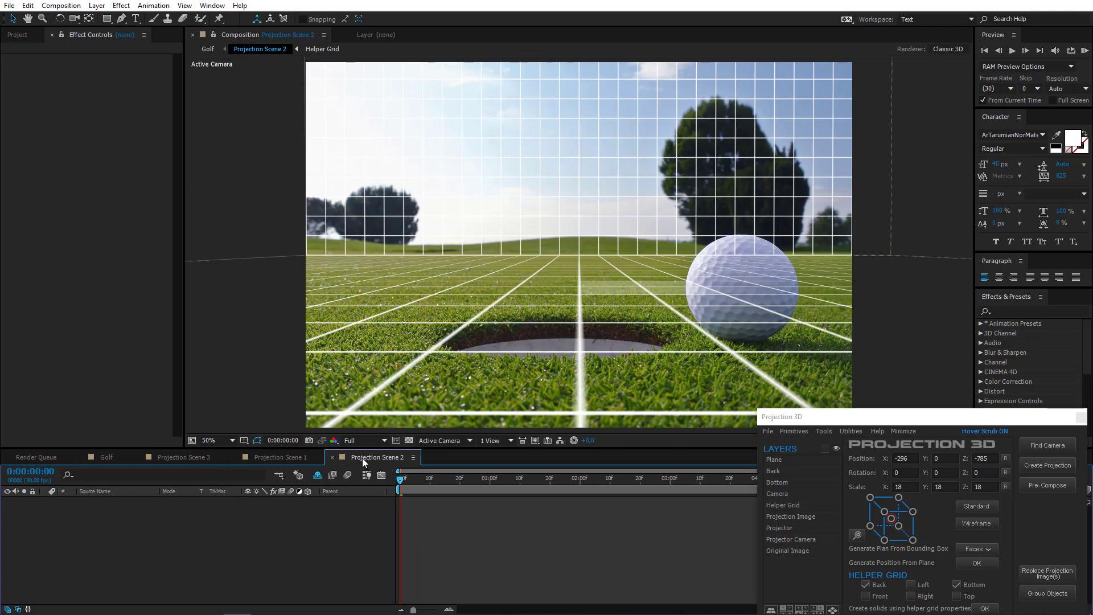
left_click_drag(362, 458, 176, 456)
left_click(285, 457)
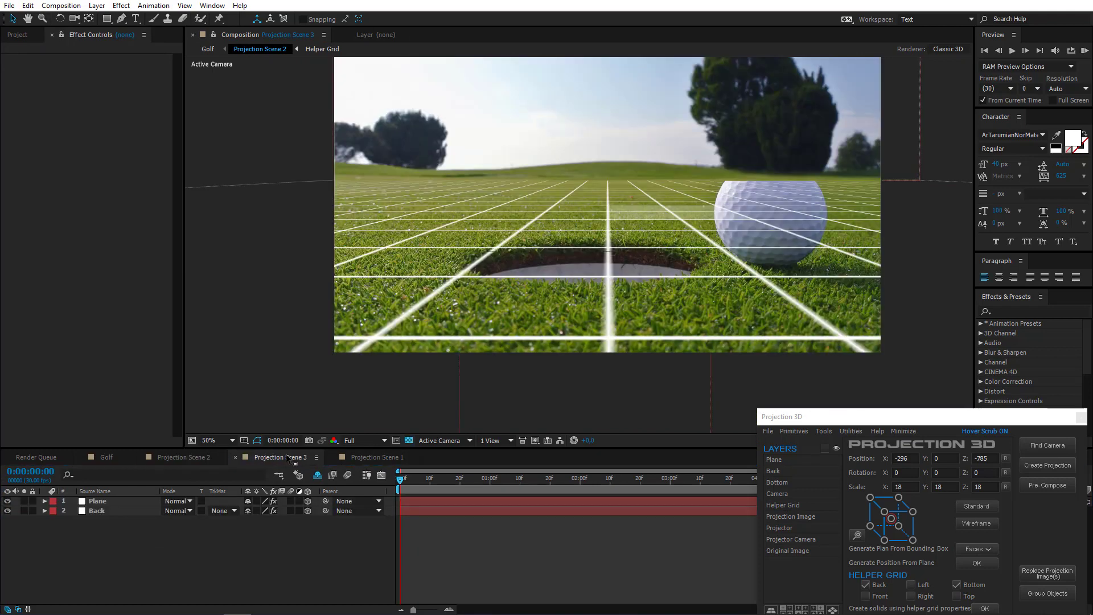
left_click_drag(287, 457, 370, 457)
left_click_drag(201, 453, 251, 456)
left_click(335, 459)
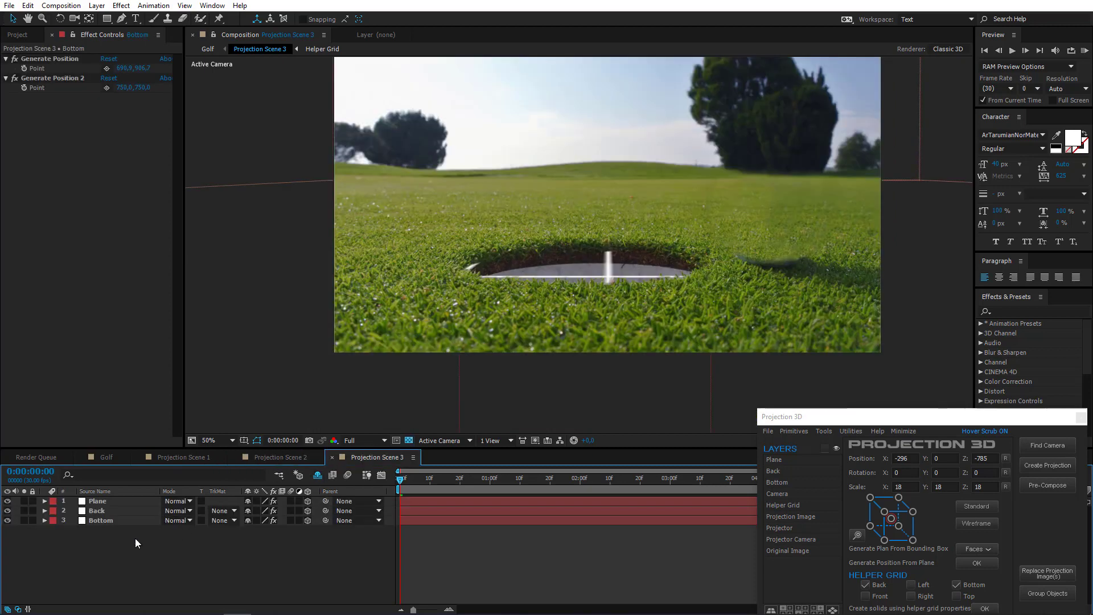
Cut the Bottom layer from Projection Scene 3 and paste it into Projection Scene 2.
left_click(101, 520)
key("ctrl+x")
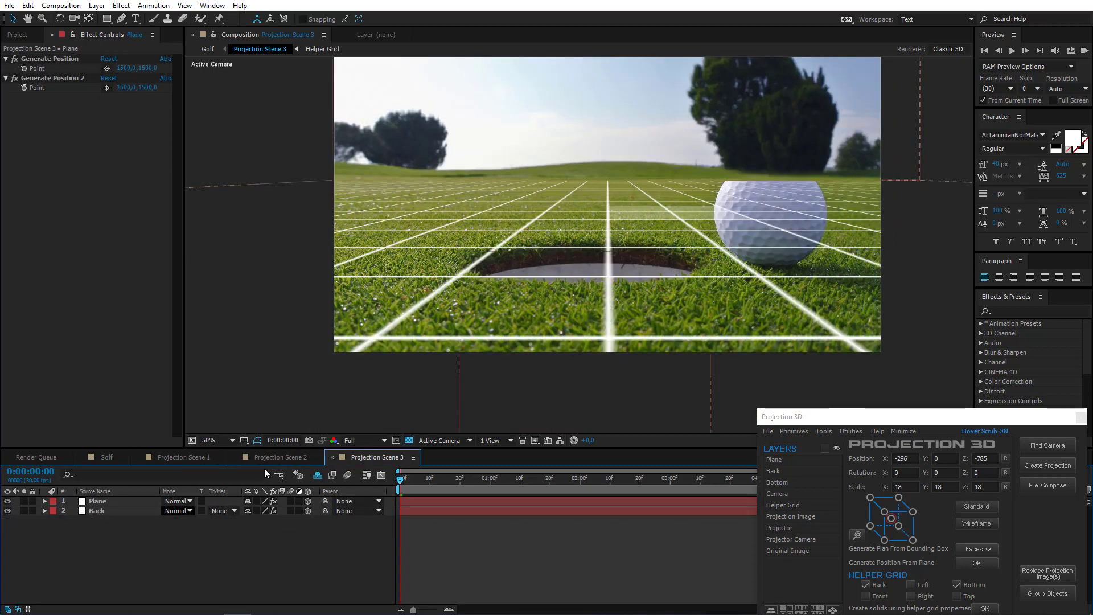
left_click(288, 458)
key("ctrl+v")
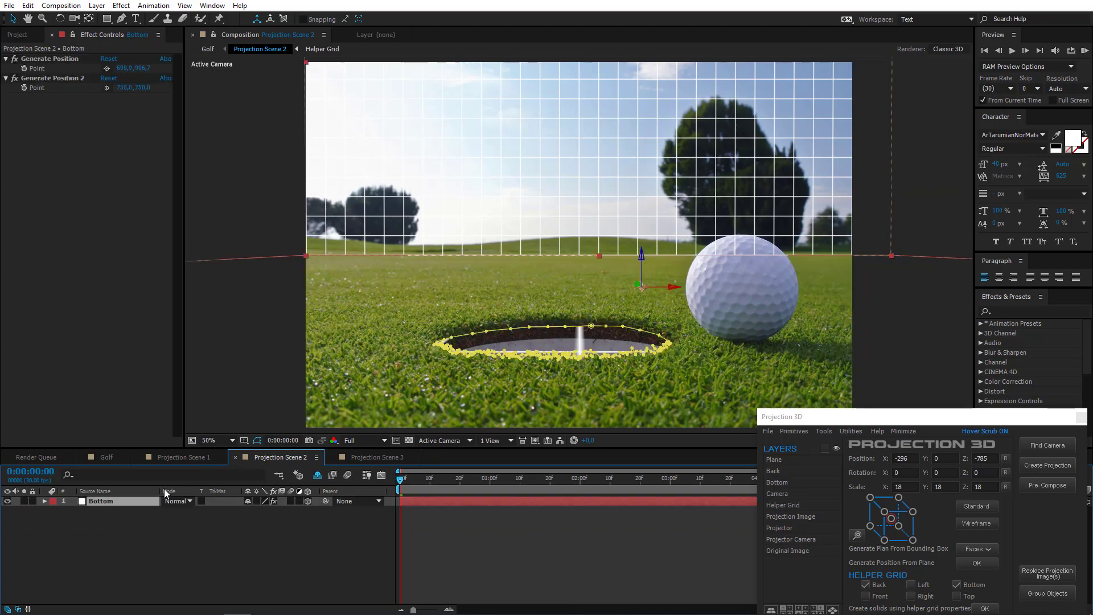
Back in the Golf composition, solo the Projection Scene 2 layer.
left_click(178, 457)
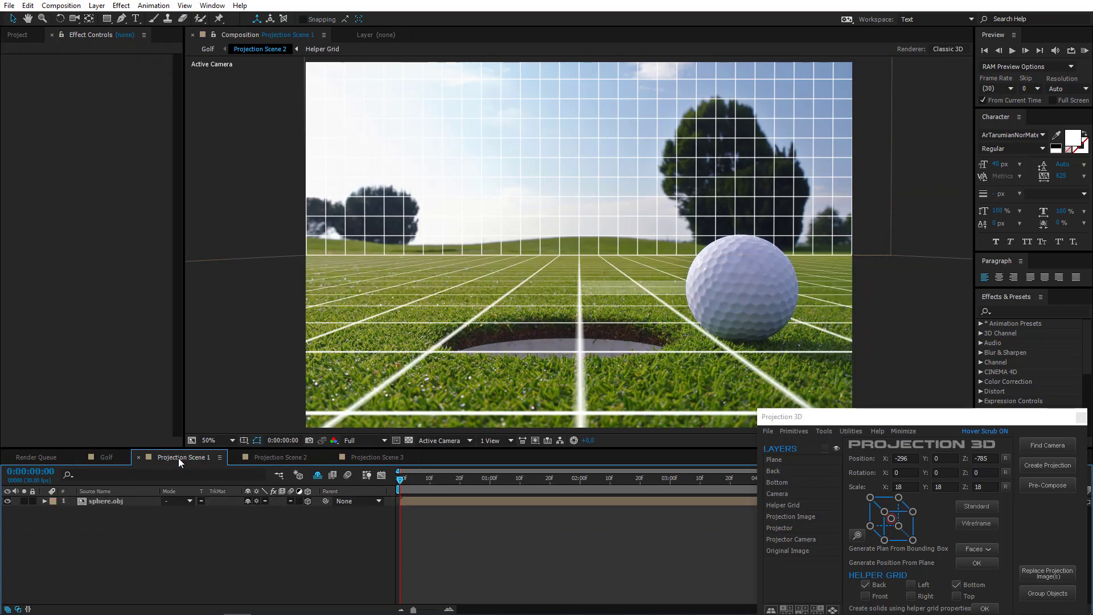
left_click(98, 455)
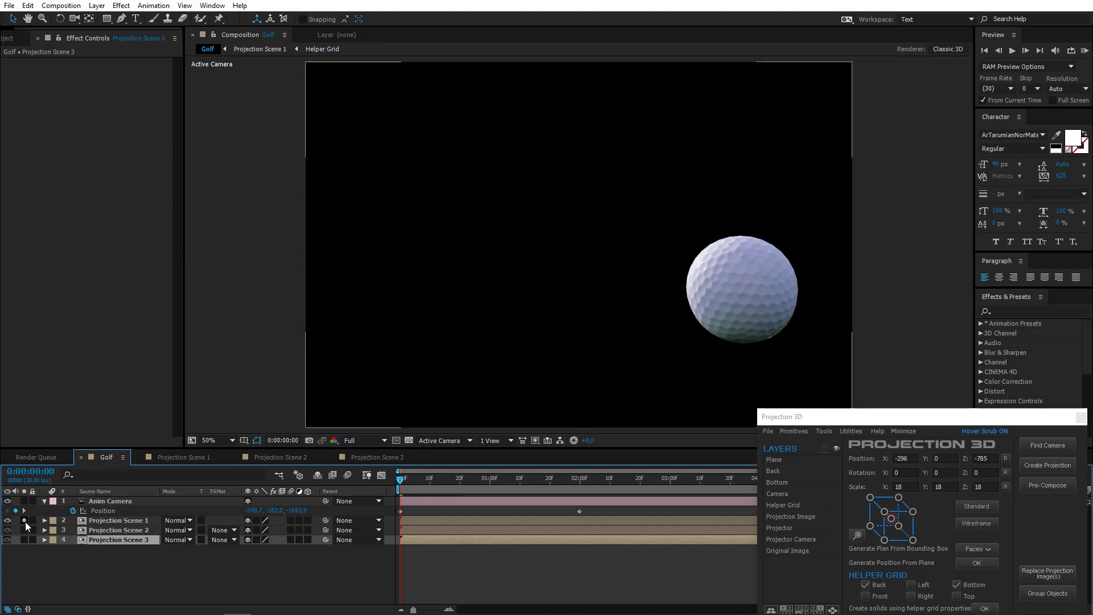
left_click(24, 529)
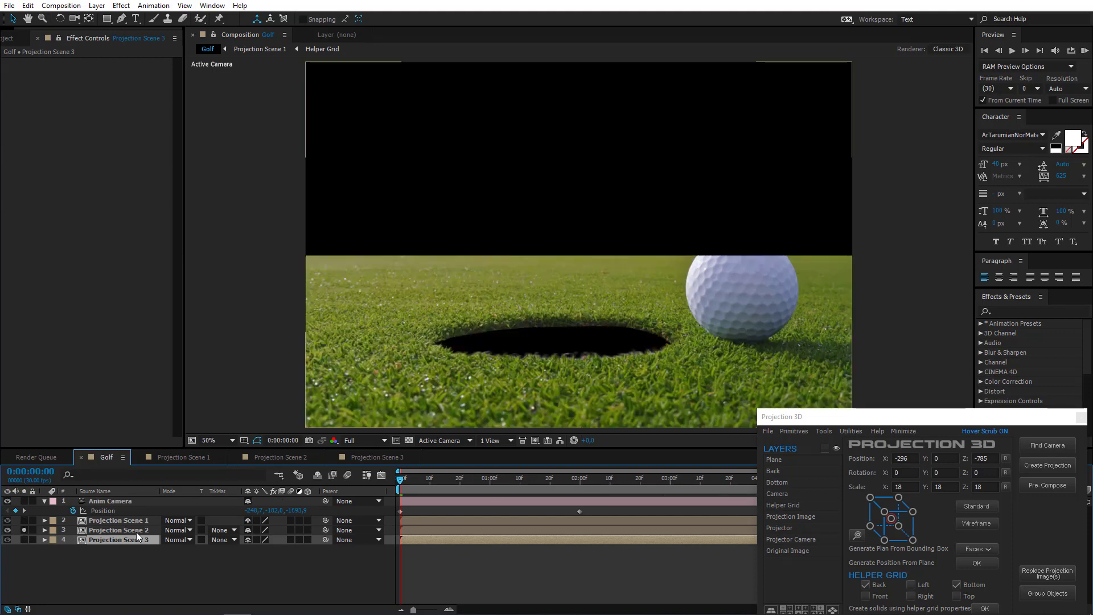
Replace Projection Scene 2's projection image with Golf middle.
left_click(136, 531)
left_click(813, 611)
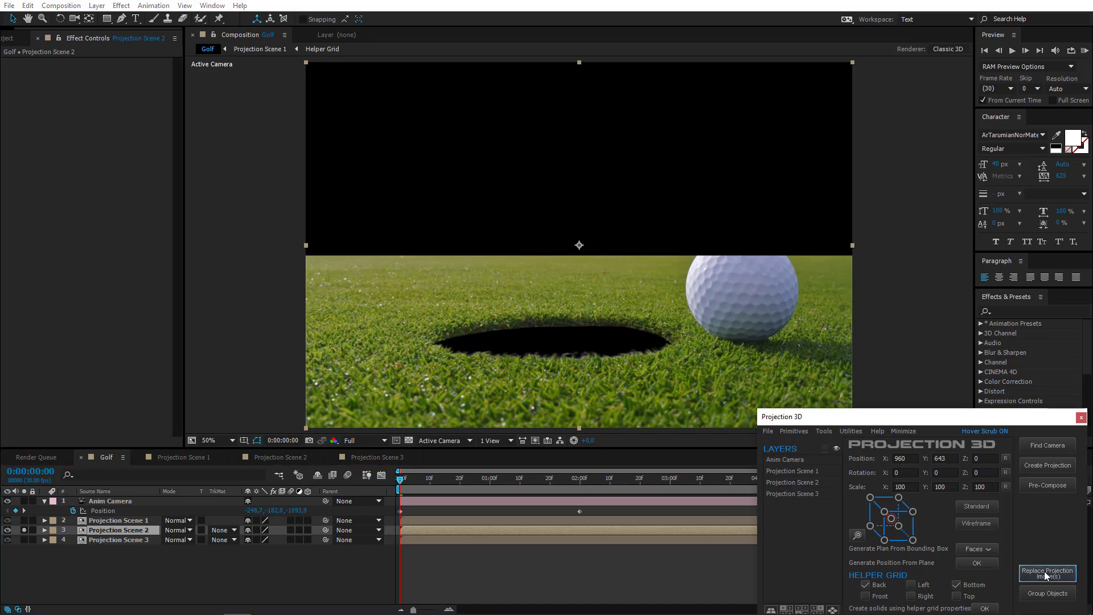
left_click(1045, 571)
double_click(220, 369)
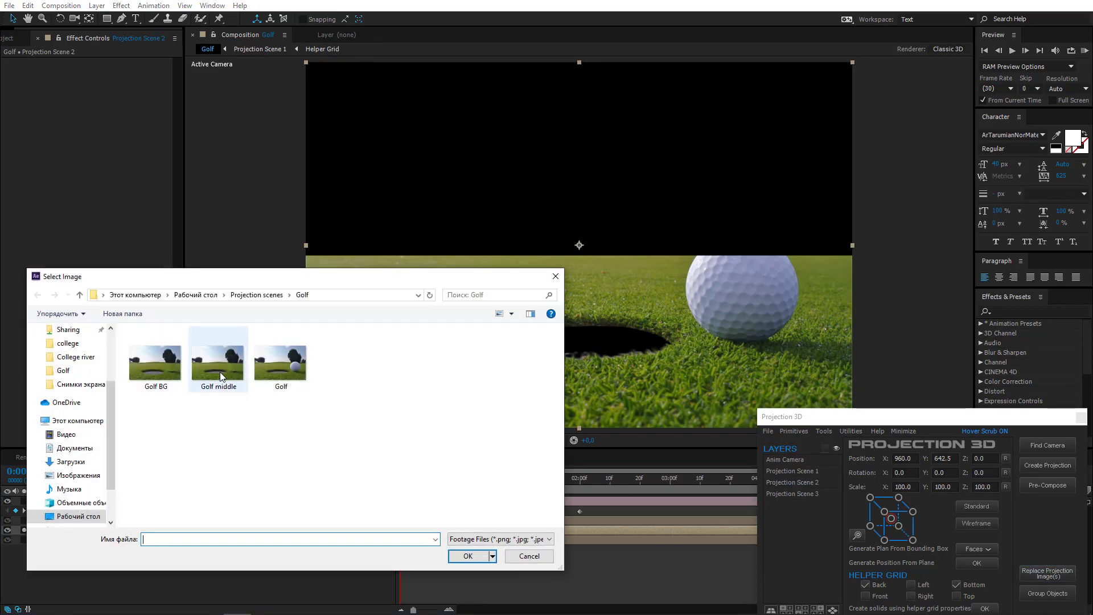
left_click(586, 355)
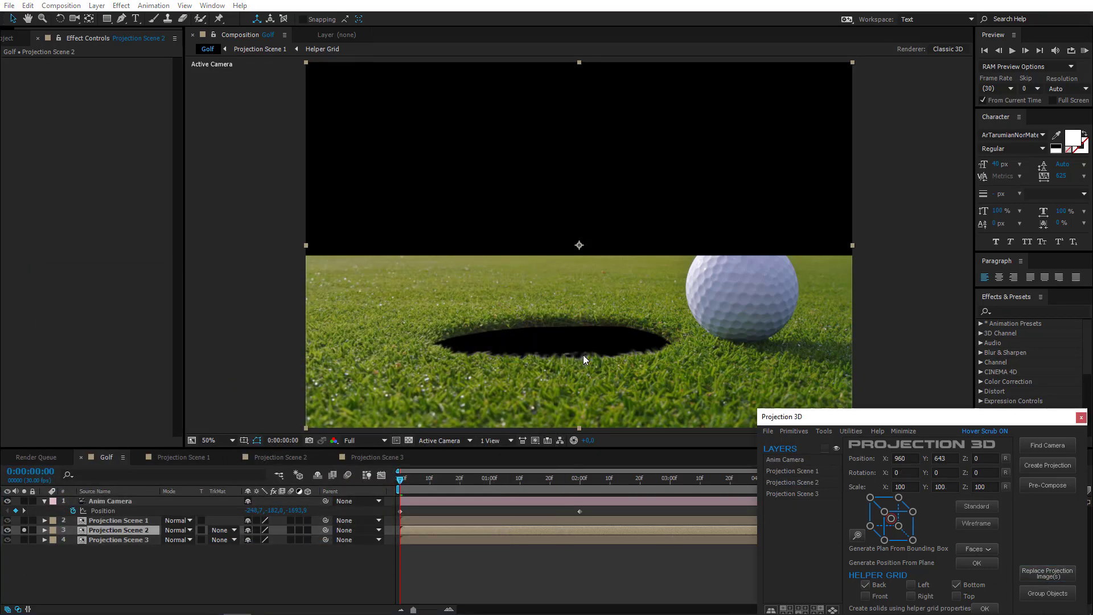
Replace Projection Scene 3's projection image with Golf BG, then unsolo all scenes.
left_click(24, 539)
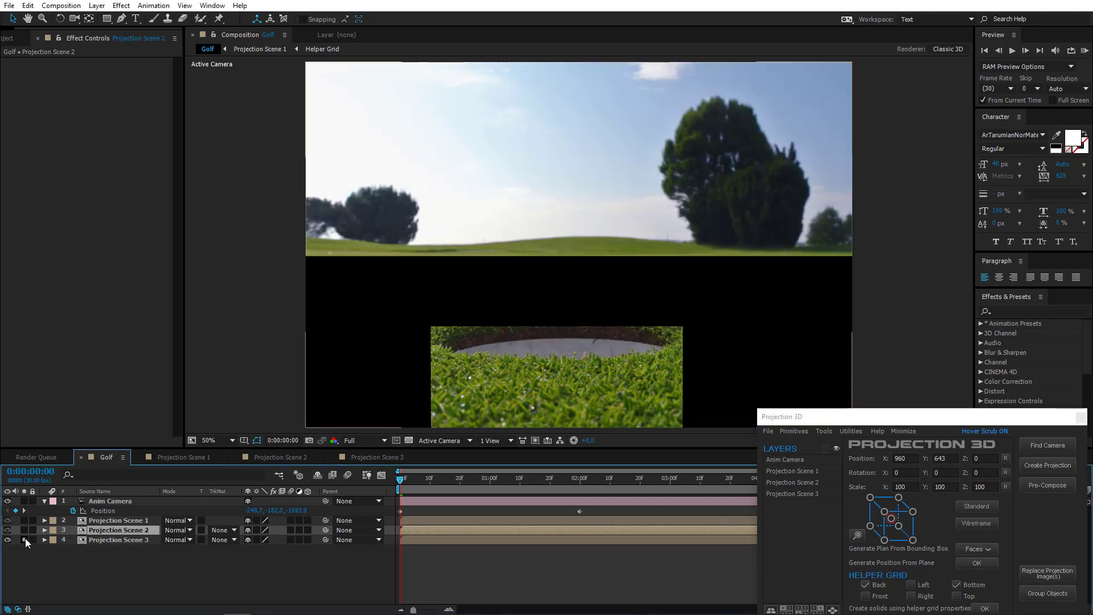
left_click(117, 540)
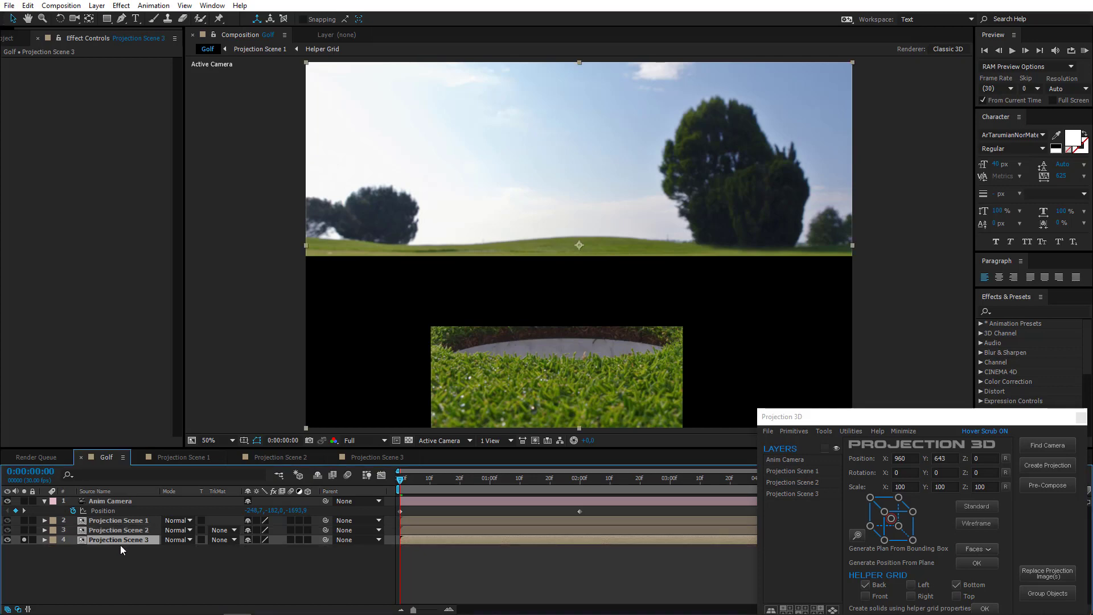
left_click(1059, 577)
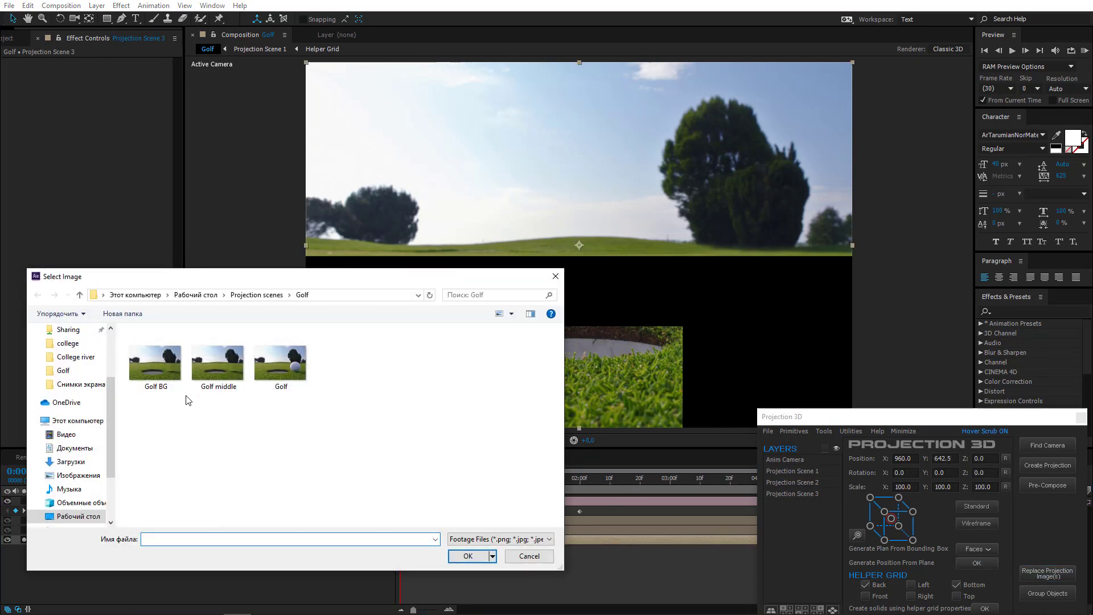
left_click(155, 365)
double_click(155, 367)
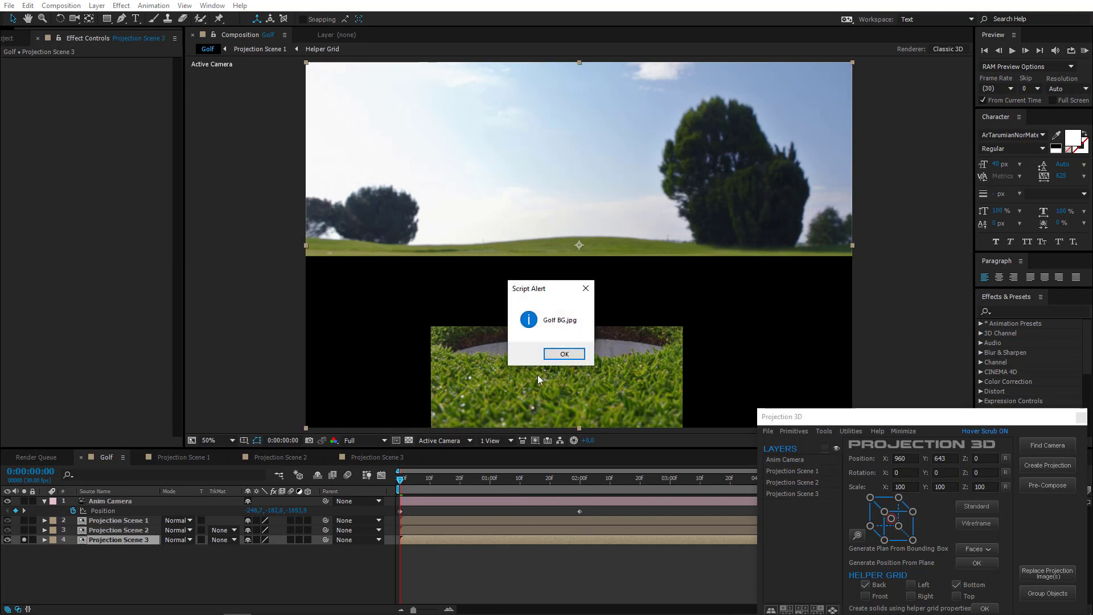
left_click(563, 354)
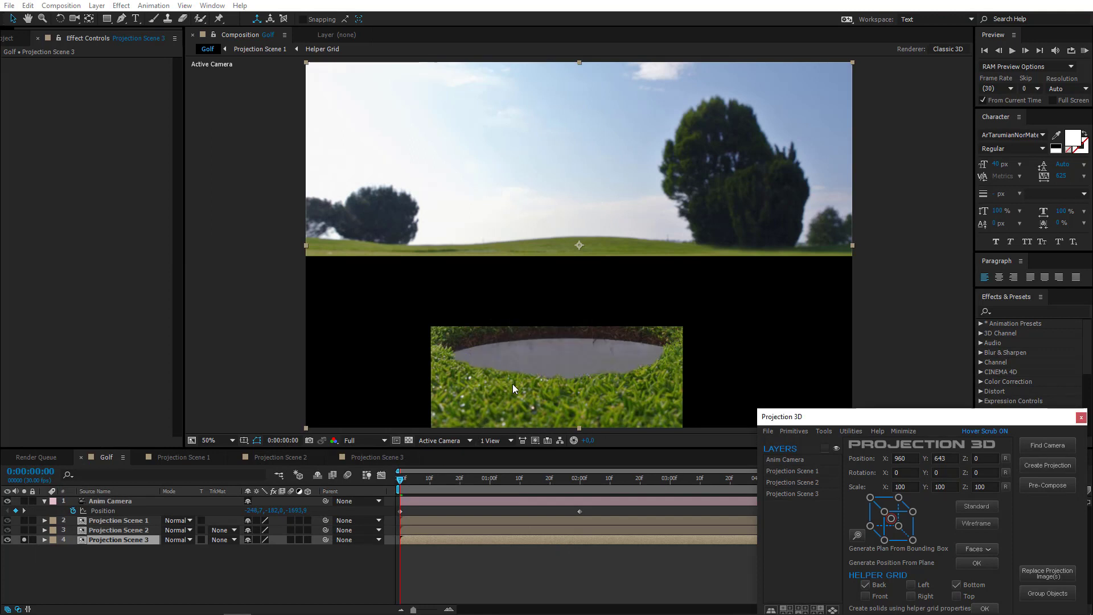
left_click(23, 540)
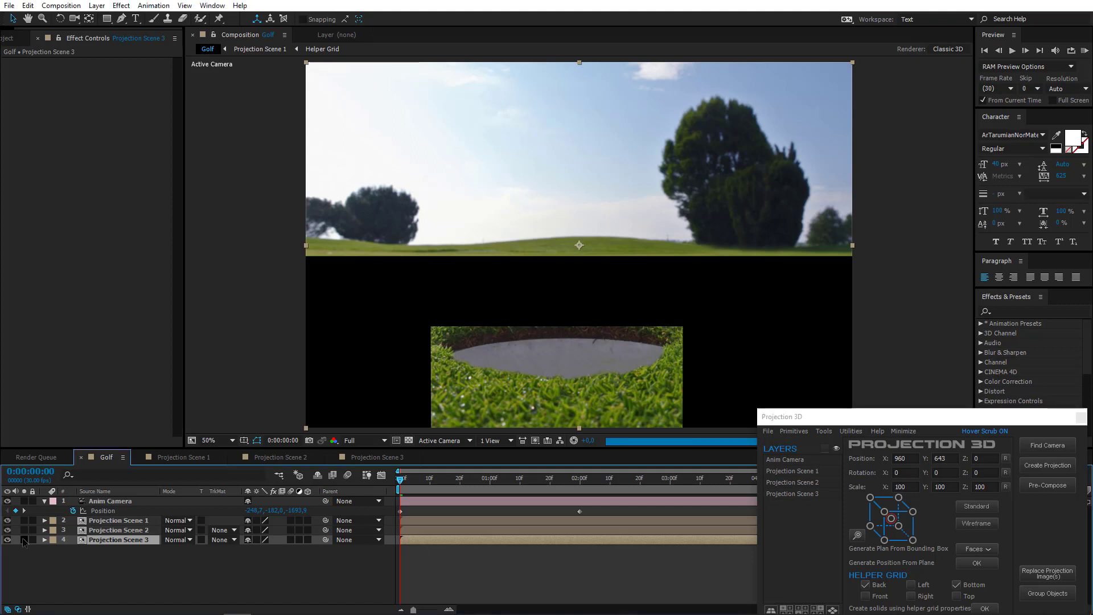
left_click(67, 588)
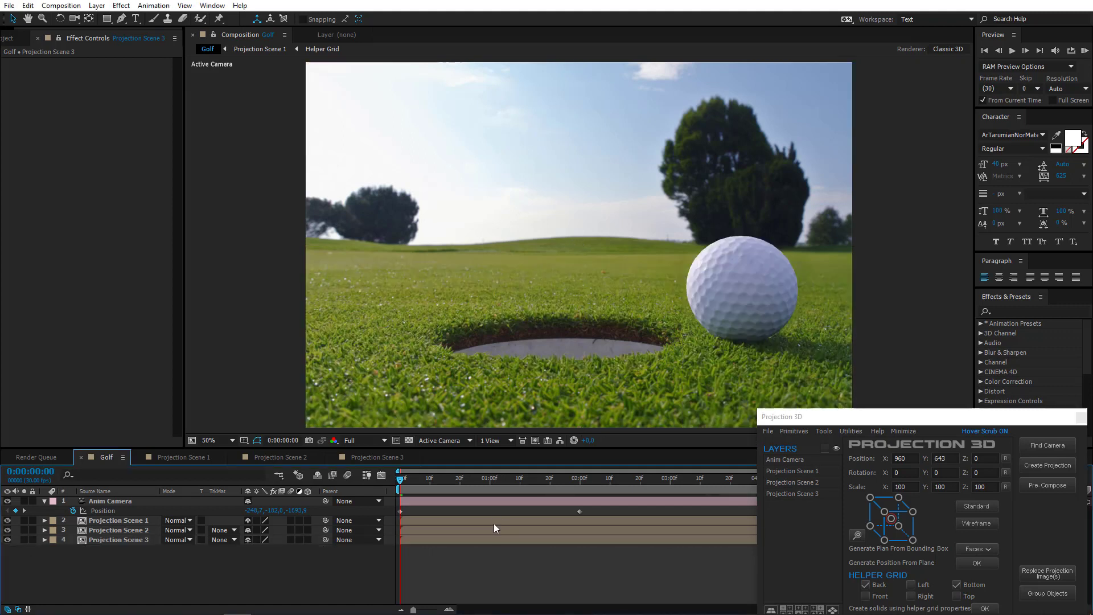
key("KP_0")
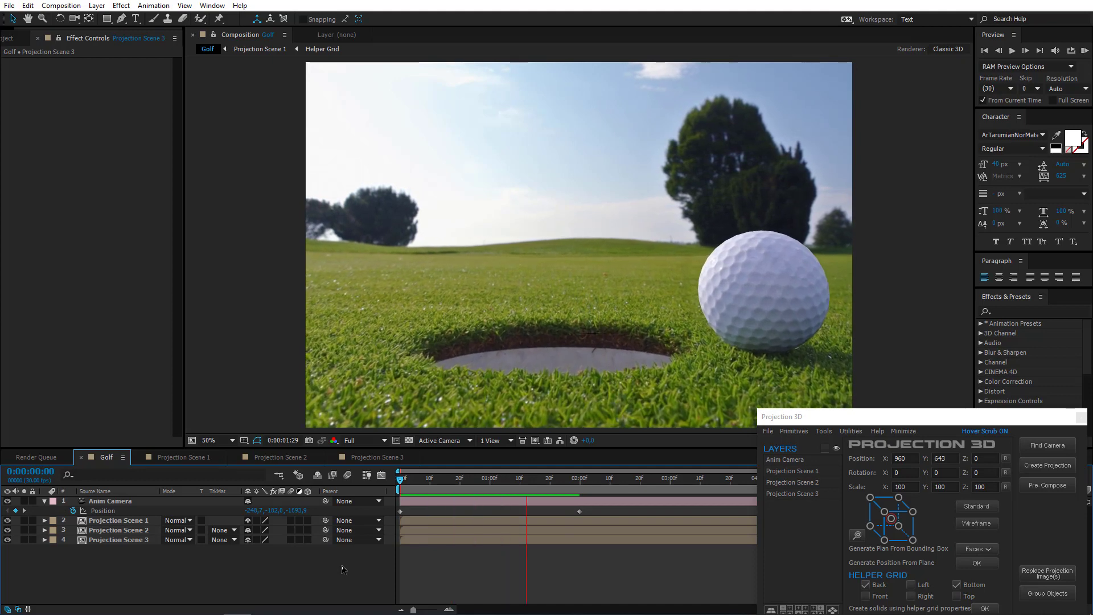
key("space")
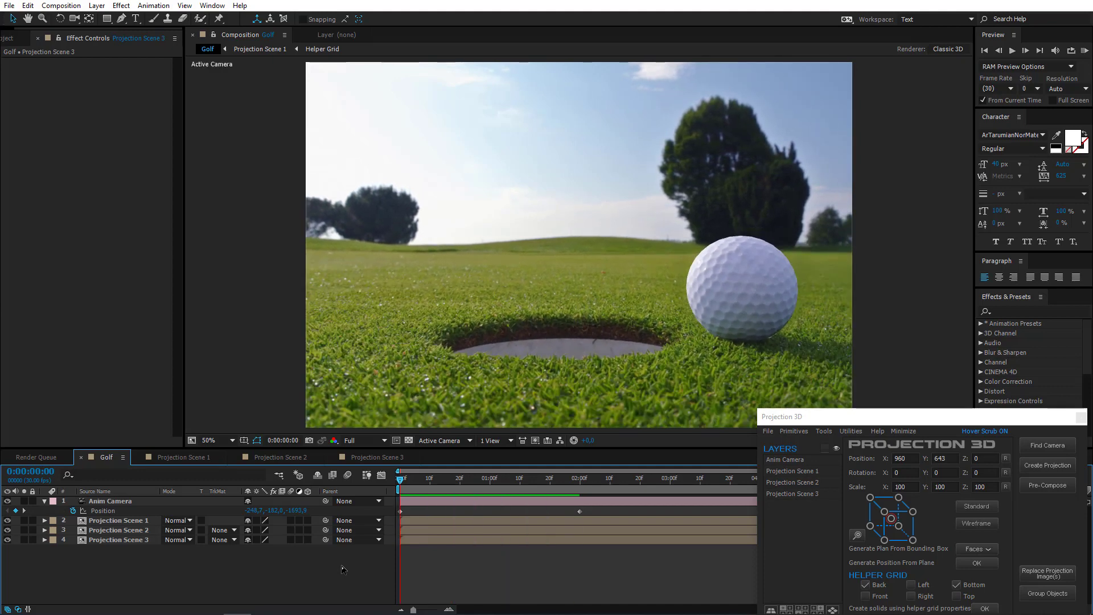